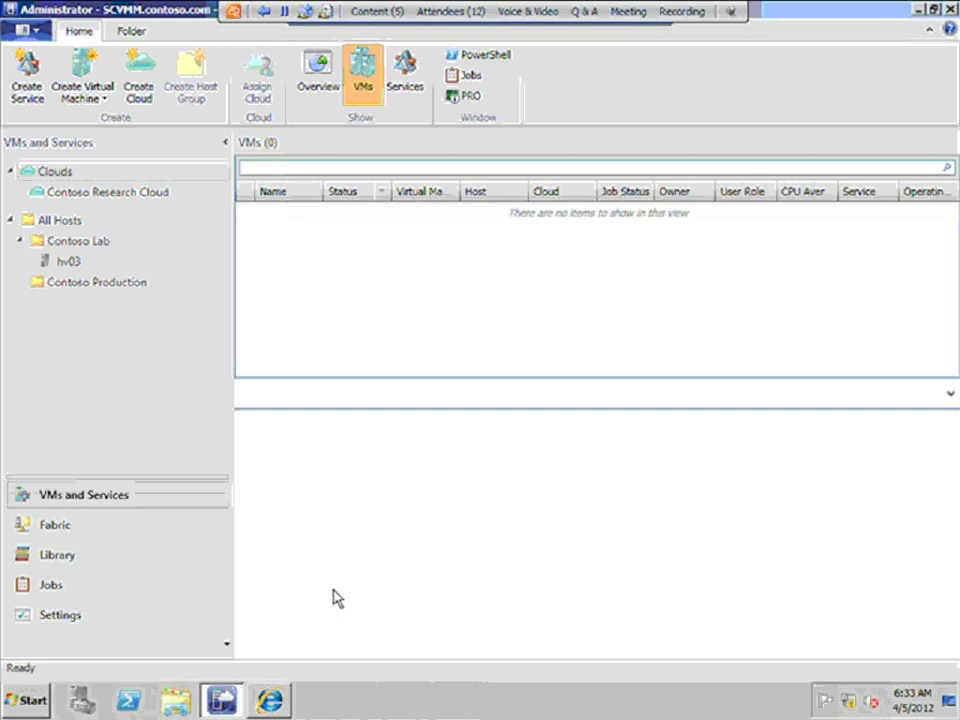
- Open the properties of host hv03 and examine its health status categories
left_click(66, 261)
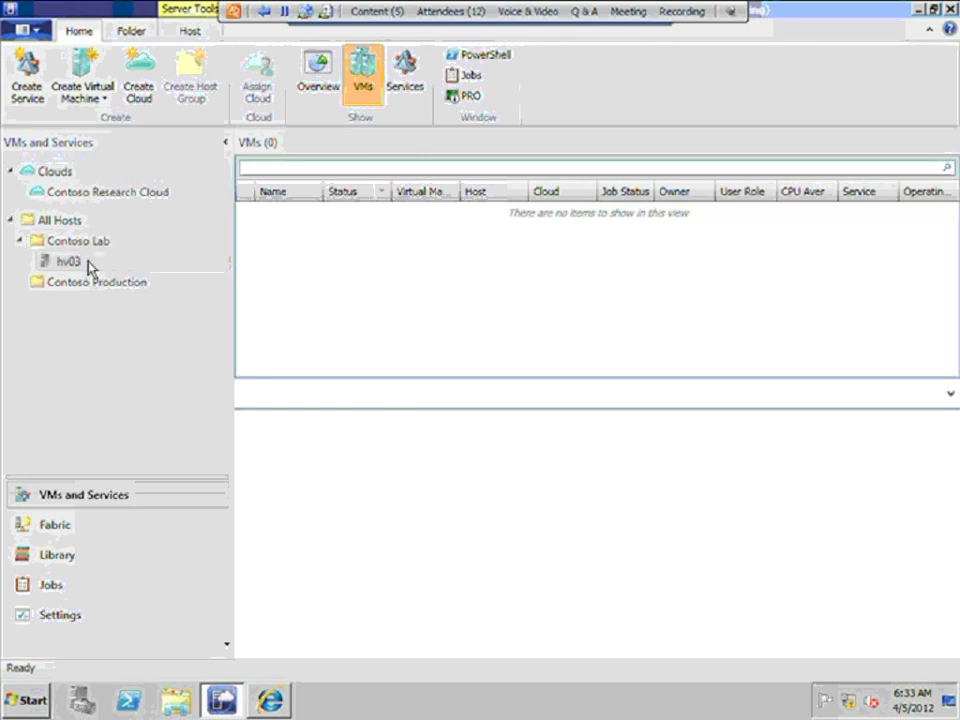
right_click(91, 266)
left_click(150, 558)
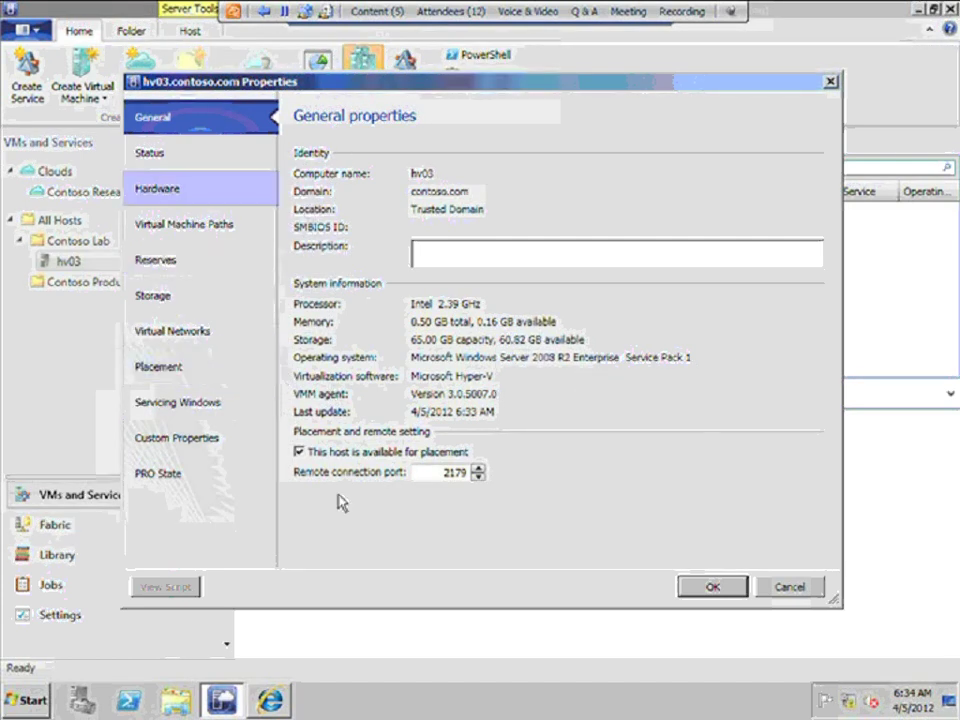
left_click(150, 155)
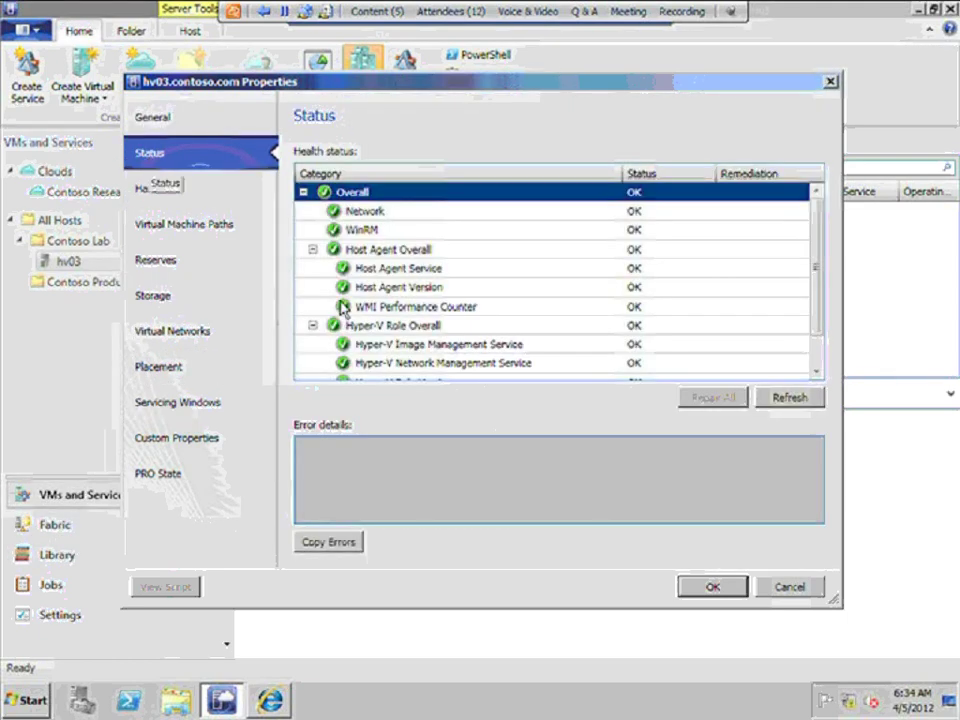
left_click(818, 360)
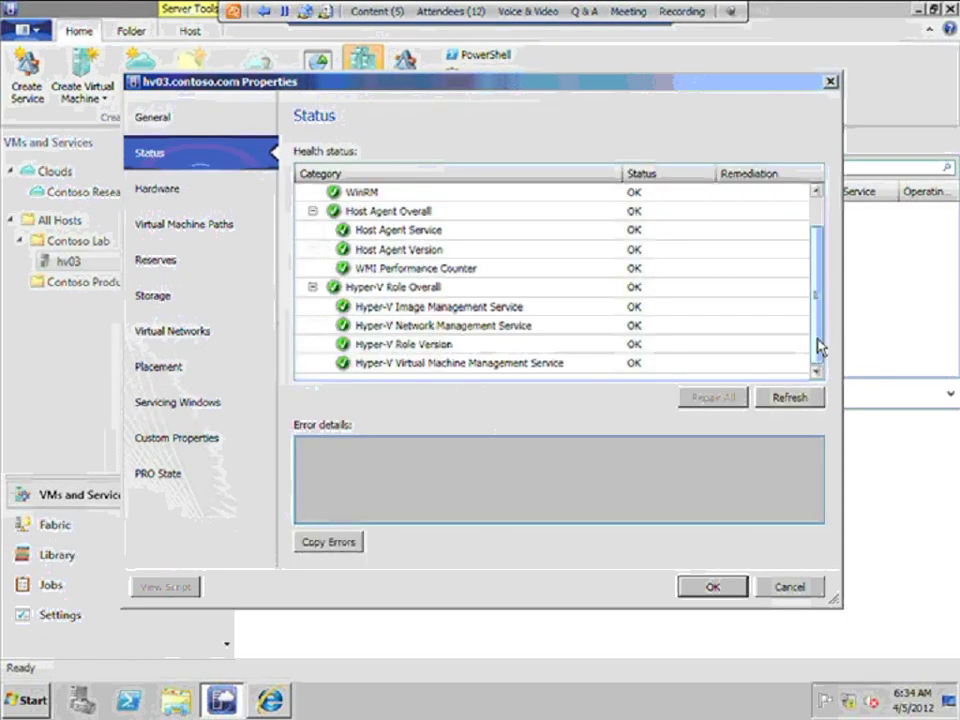
left_click_drag(818, 347, 820, 310)
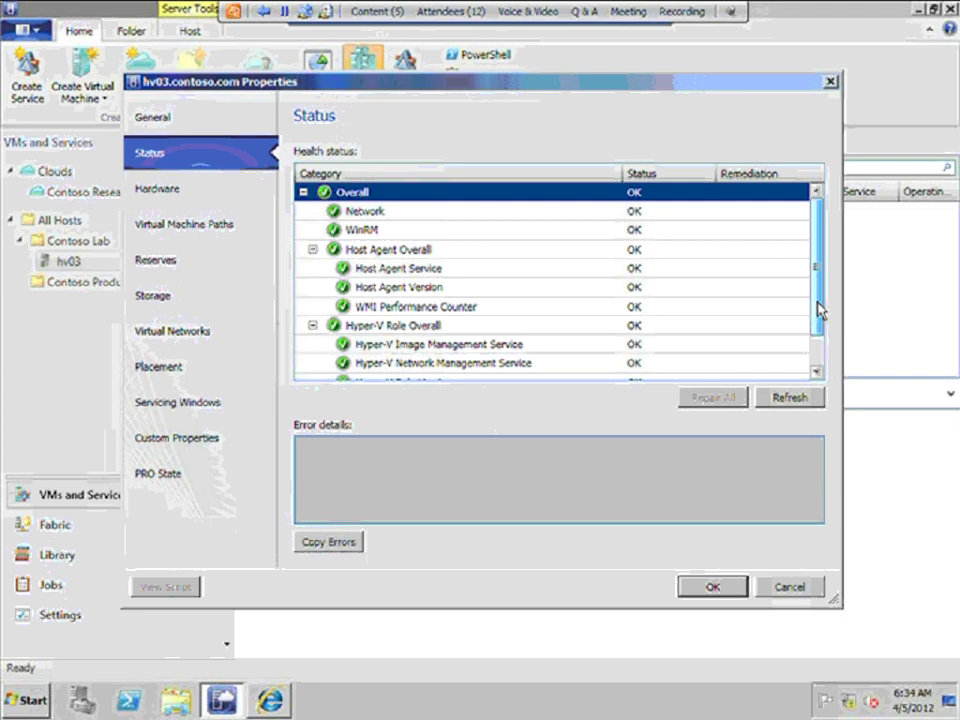
- Examine hv03's hardware details: CPU, memory, the C:\ volume, the Microsoft Loopback adapter and the Intel 21140-based adapter
left_click(171, 190)
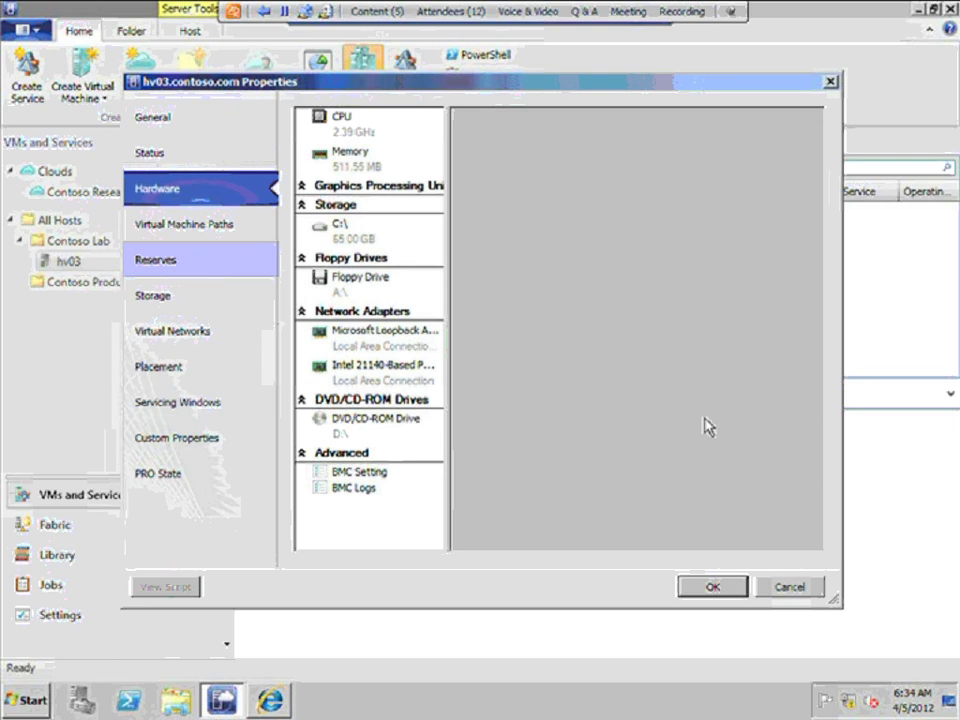
left_click(366, 138)
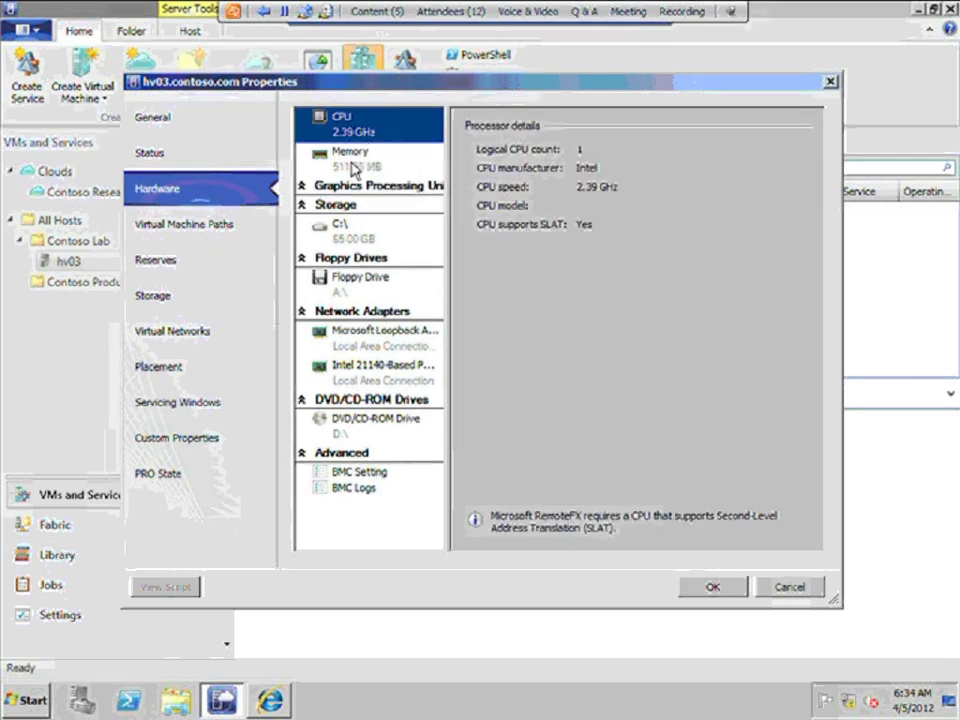
left_click(354, 168)
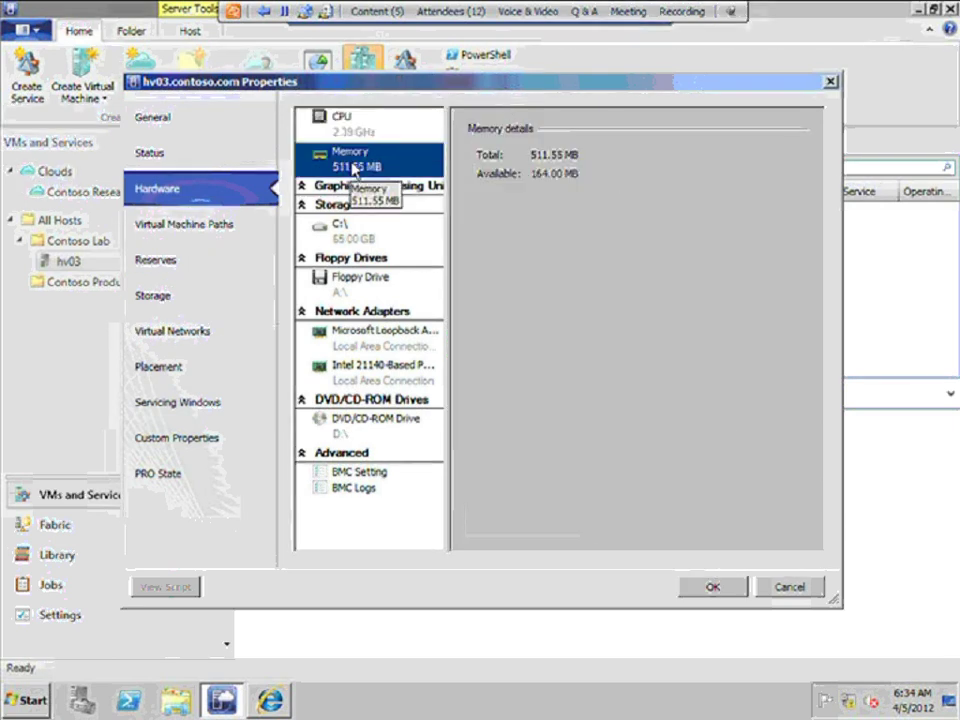
left_click(350, 235)
left_click(376, 336)
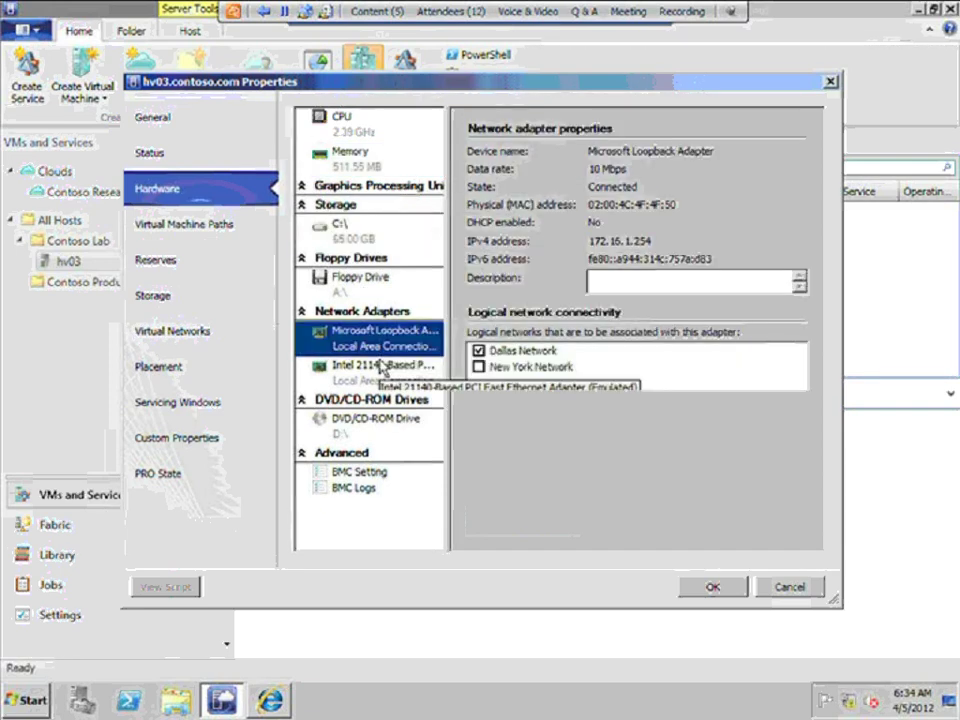
left_click(381, 383)
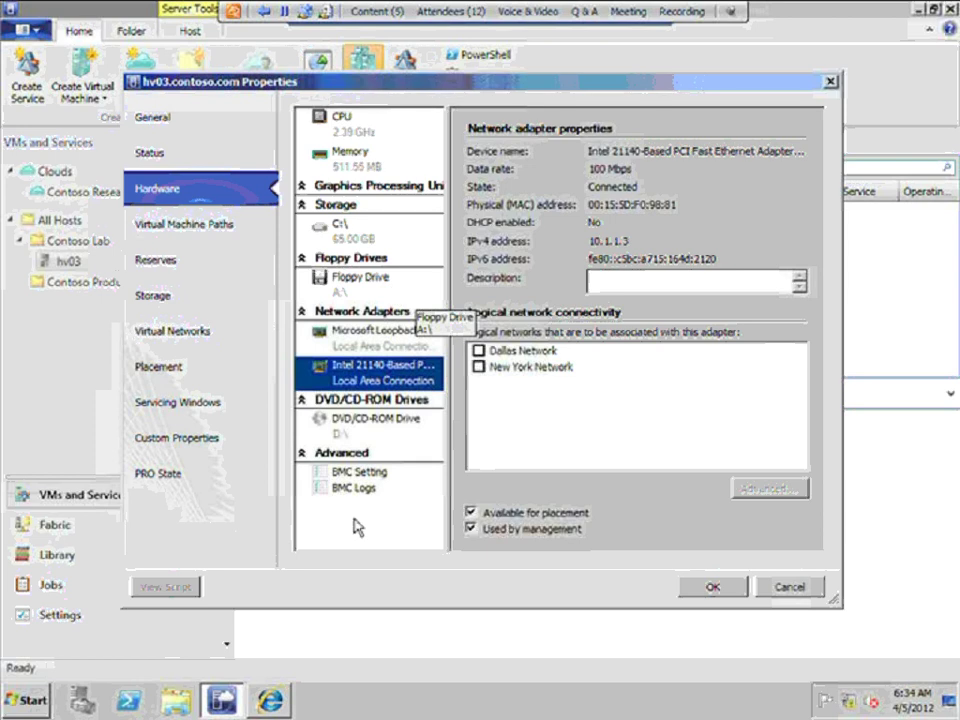
- View hv03's virtual machine paths, and turn the override of the parent host group's reserve settings on and back off
left_click(193, 230)
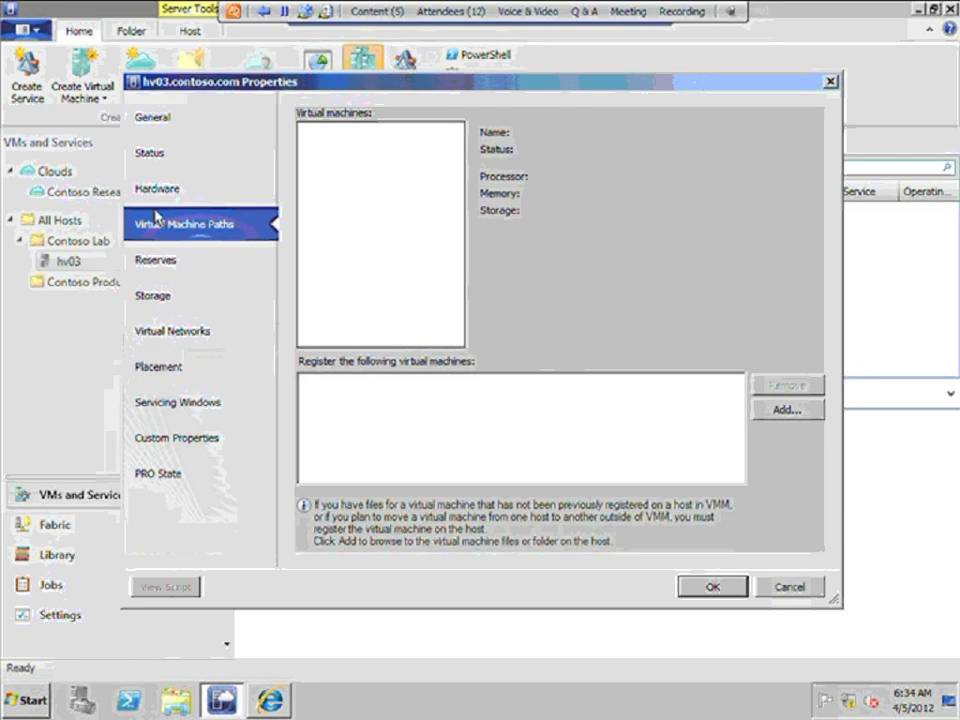
left_click(165, 266)
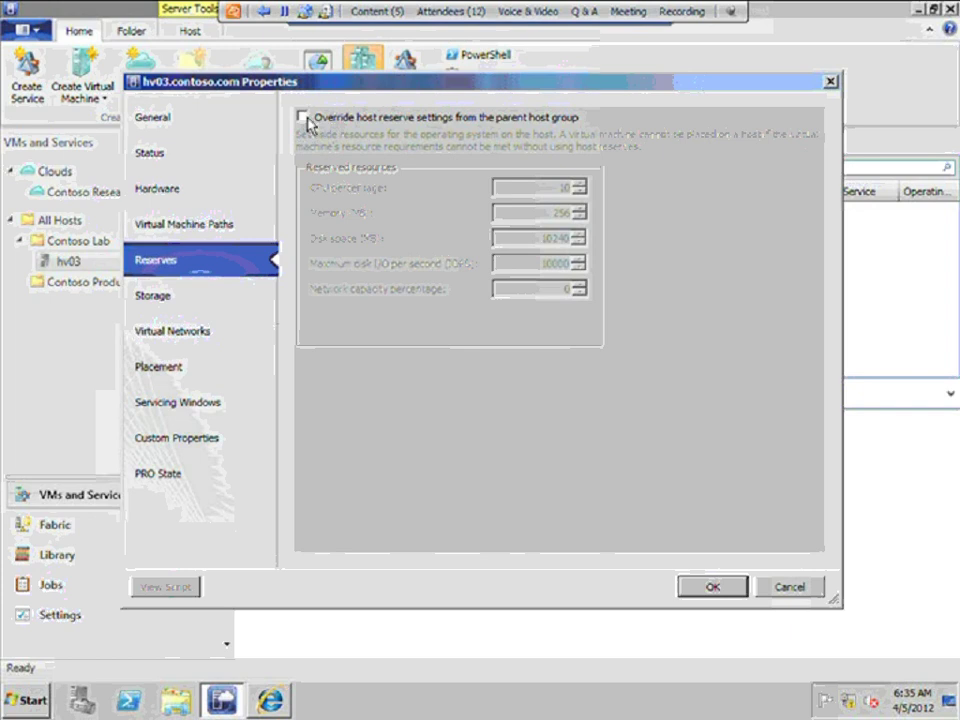
left_click(302, 116)
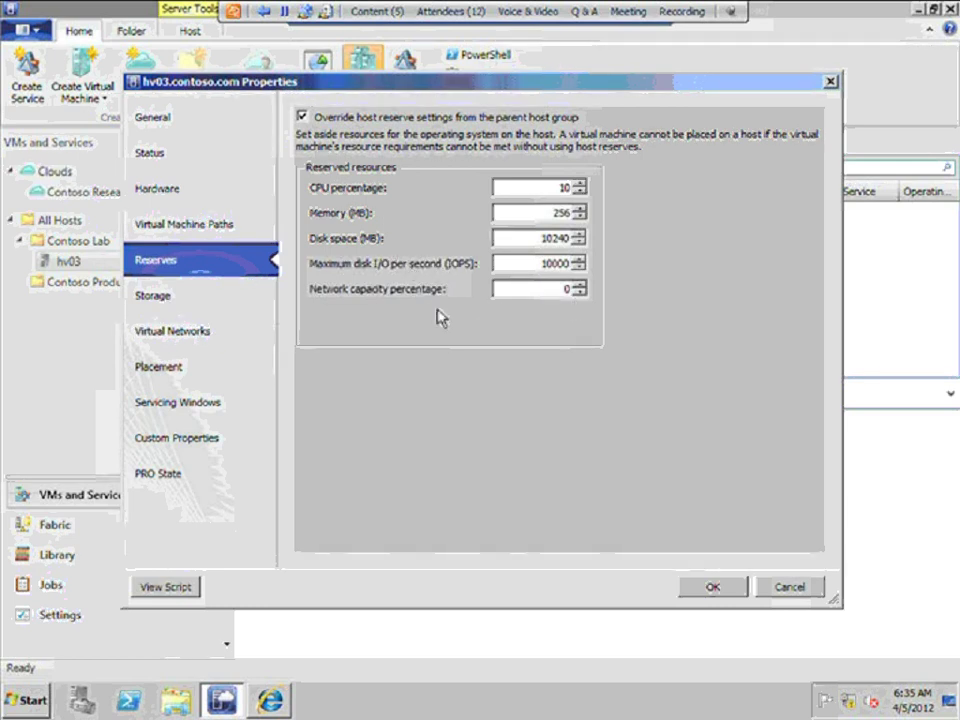
left_click(303, 118)
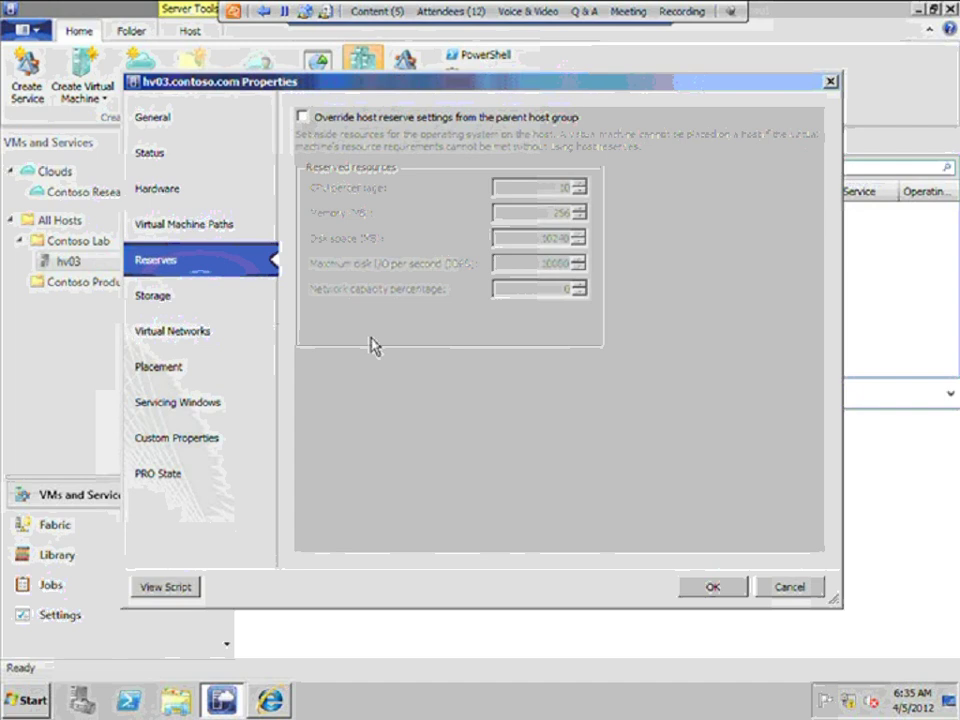
- Examine hv03's storage and the settings of its Dallas Network virtual network
left_click(198, 298)
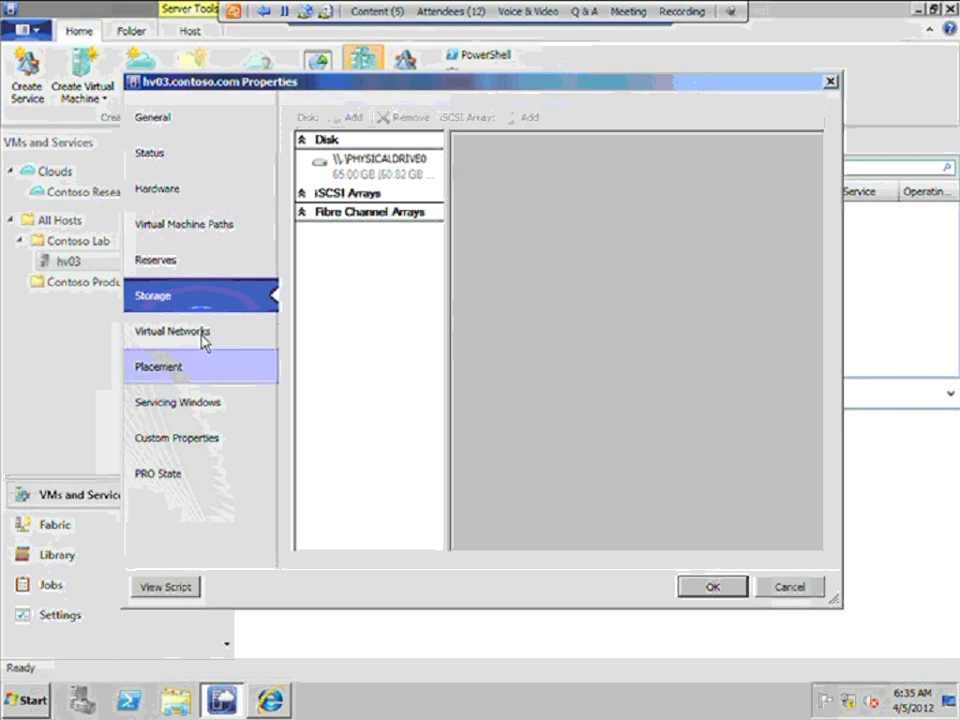
left_click(189, 340)
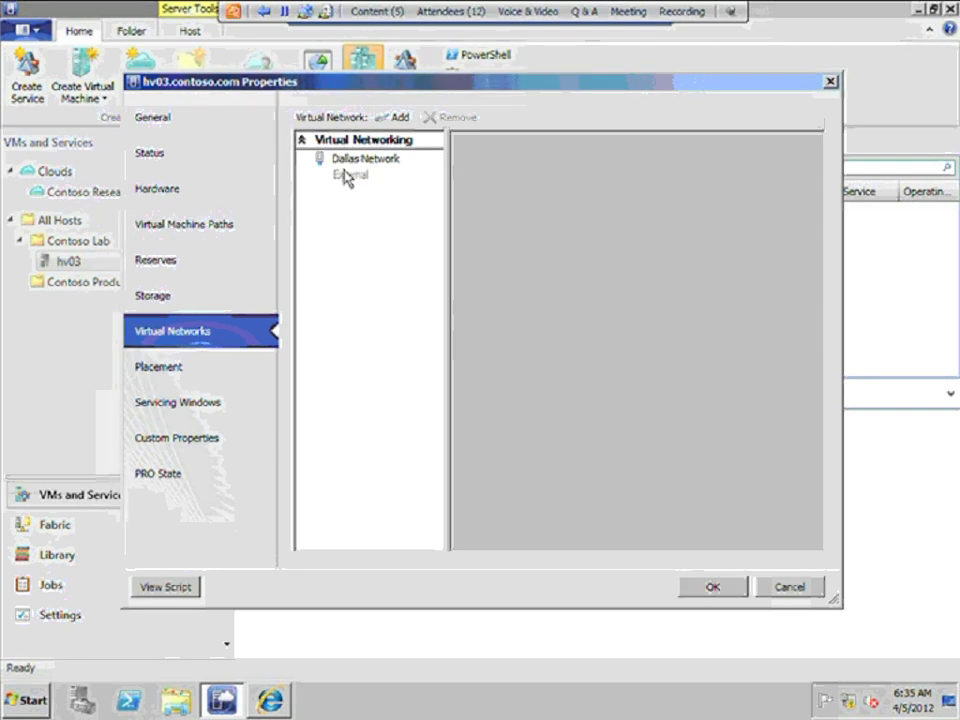
left_click(343, 175)
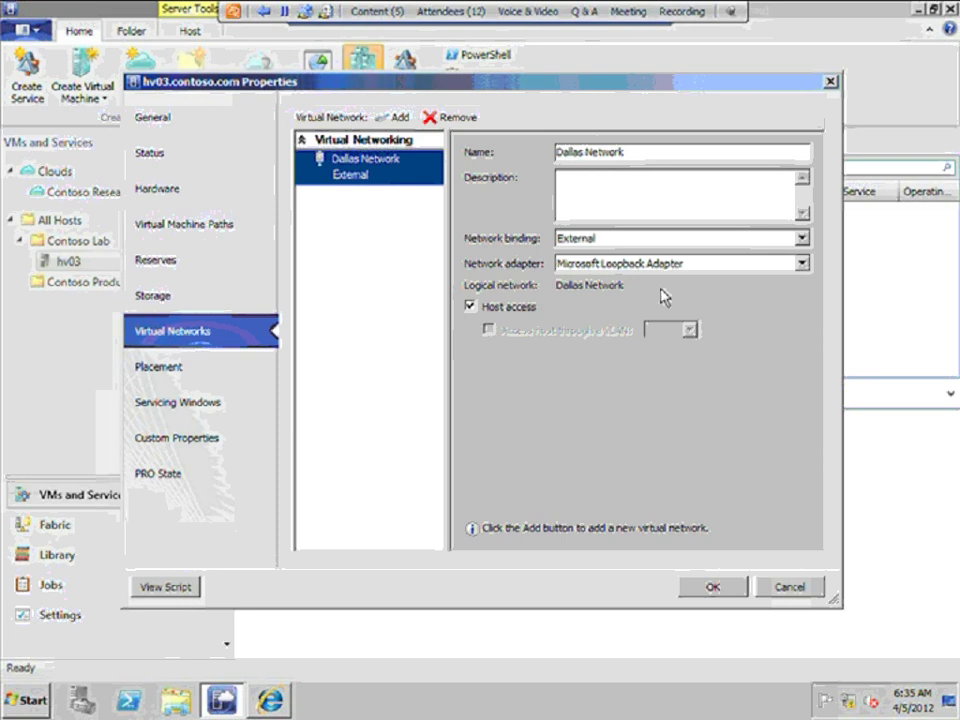
- Review hv03's placement paths, servicing windows, custom properties and PRO state, and close the properties without saving changes
left_click(176, 378)
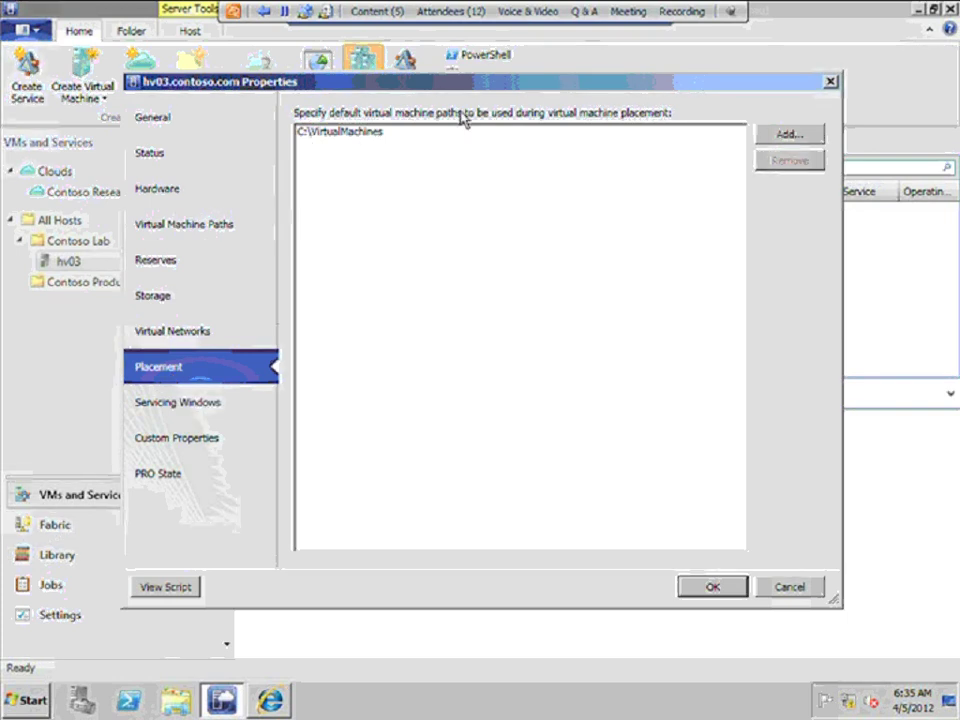
left_click(181, 409)
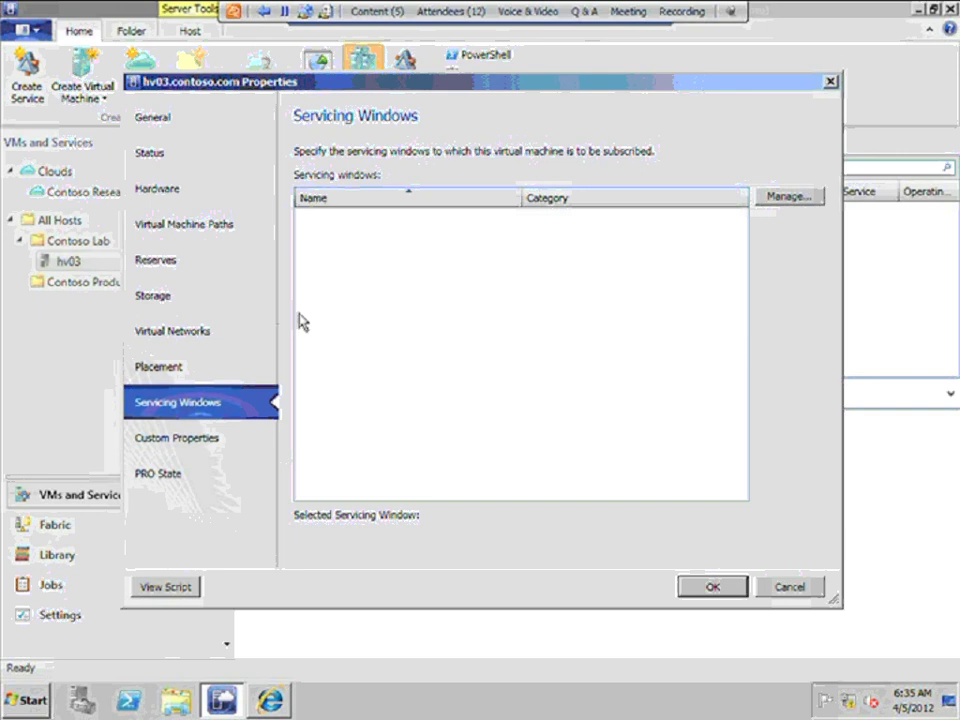
left_click(218, 445)
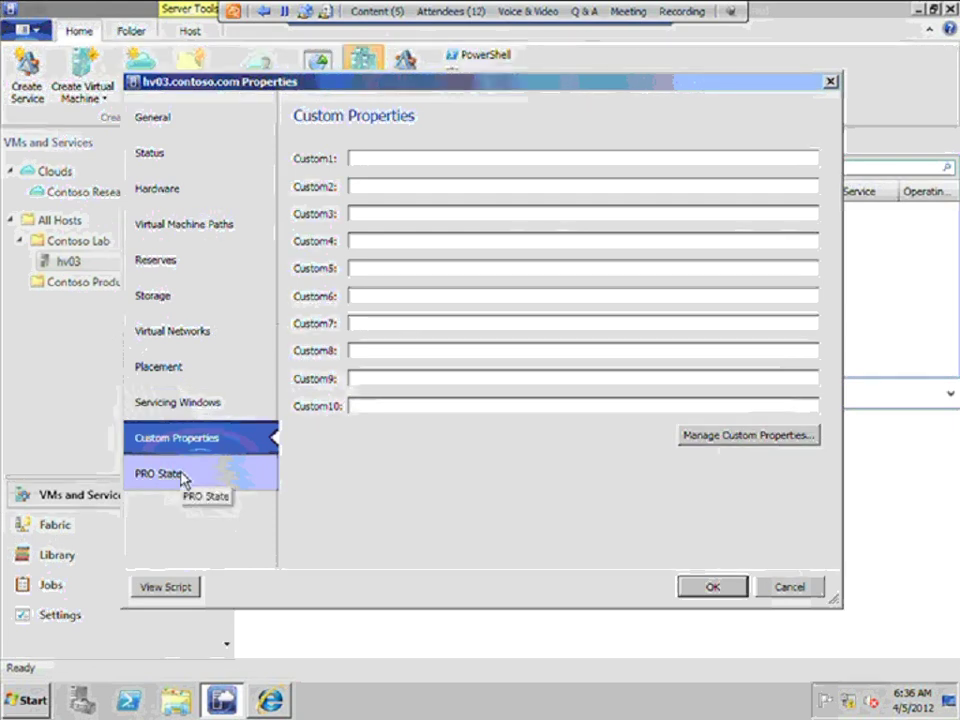
left_click(182, 476)
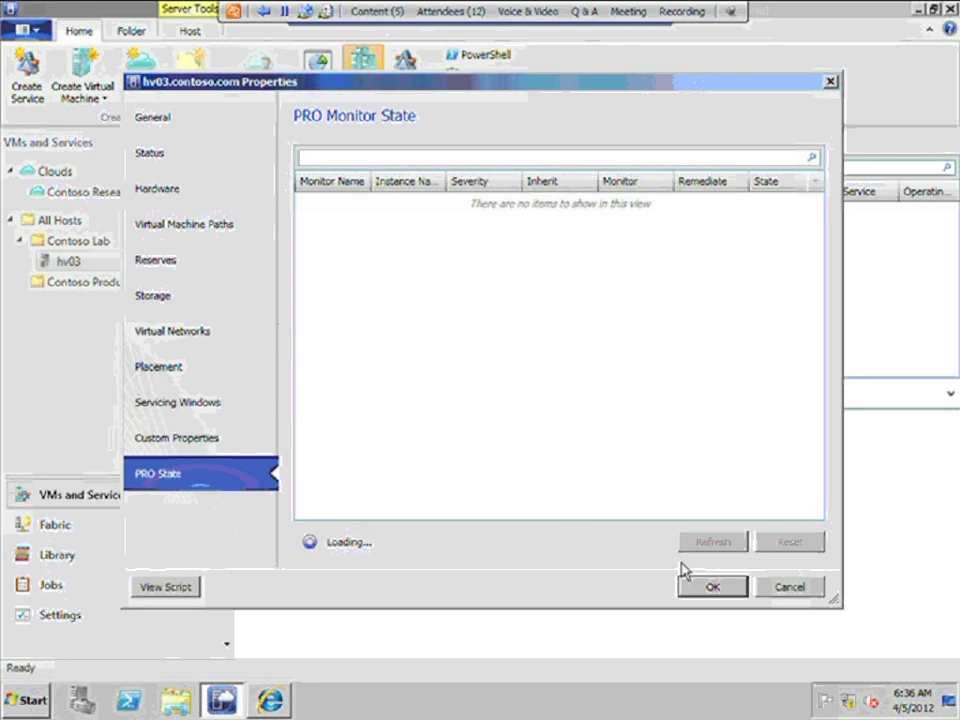
left_click(797, 593)
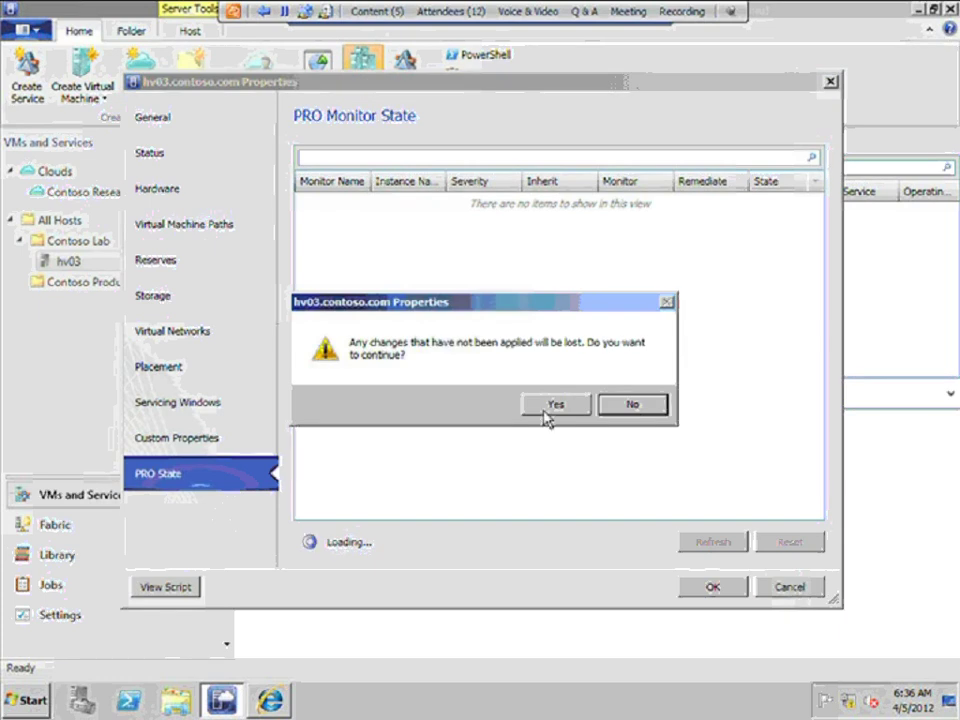
left_click(546, 406)
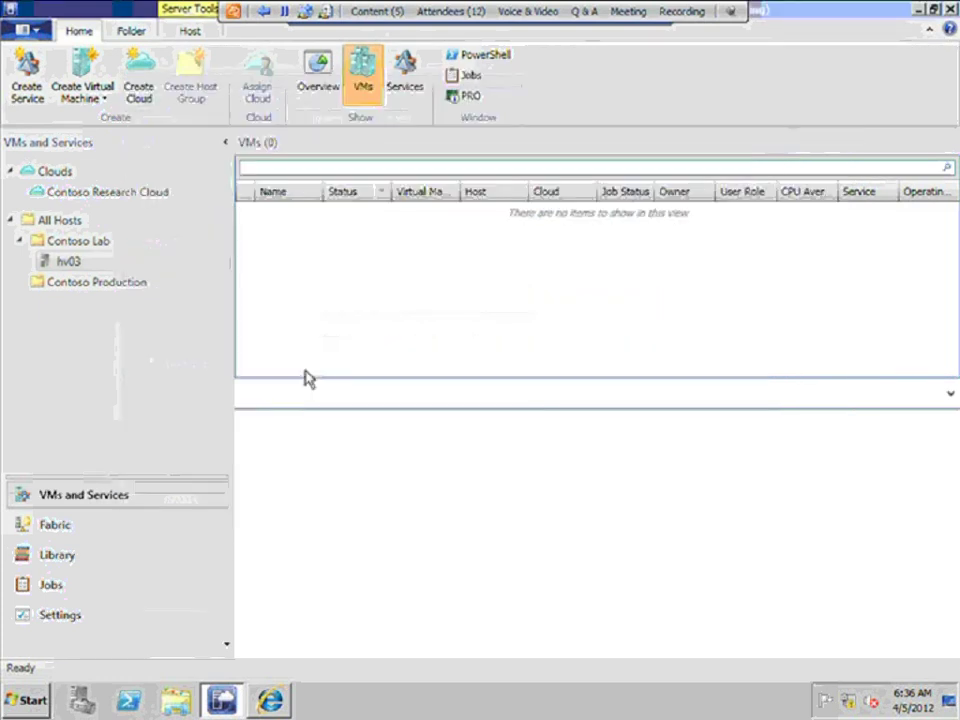
- Open the Fabric workspace, view host hv03 and look over the actions available for the Contoso Lab host group
left_click(60, 530)
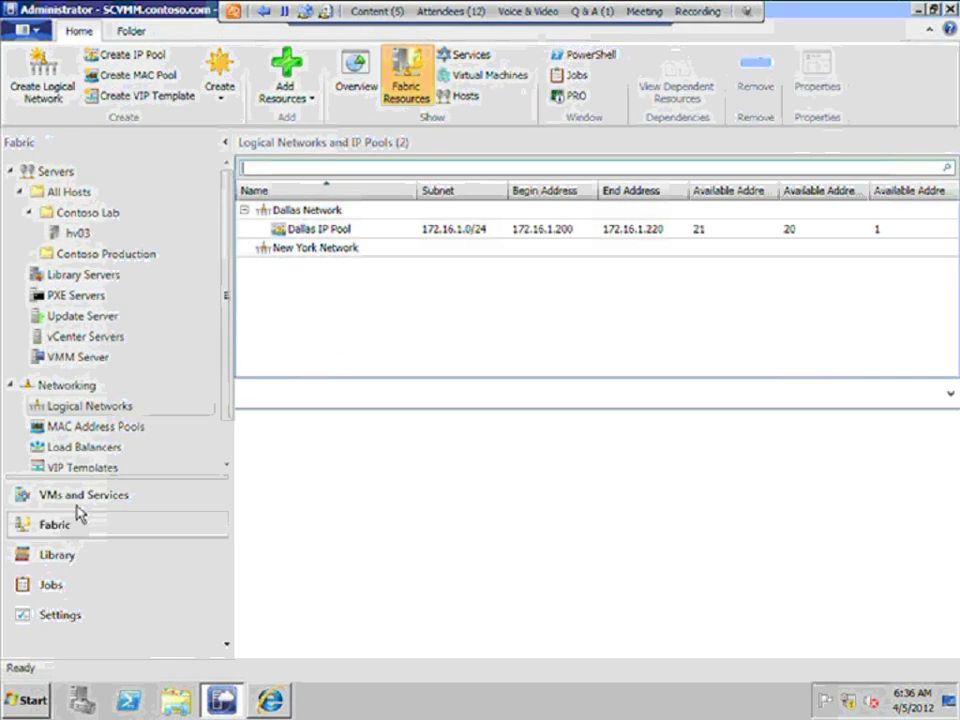
left_click(90, 235)
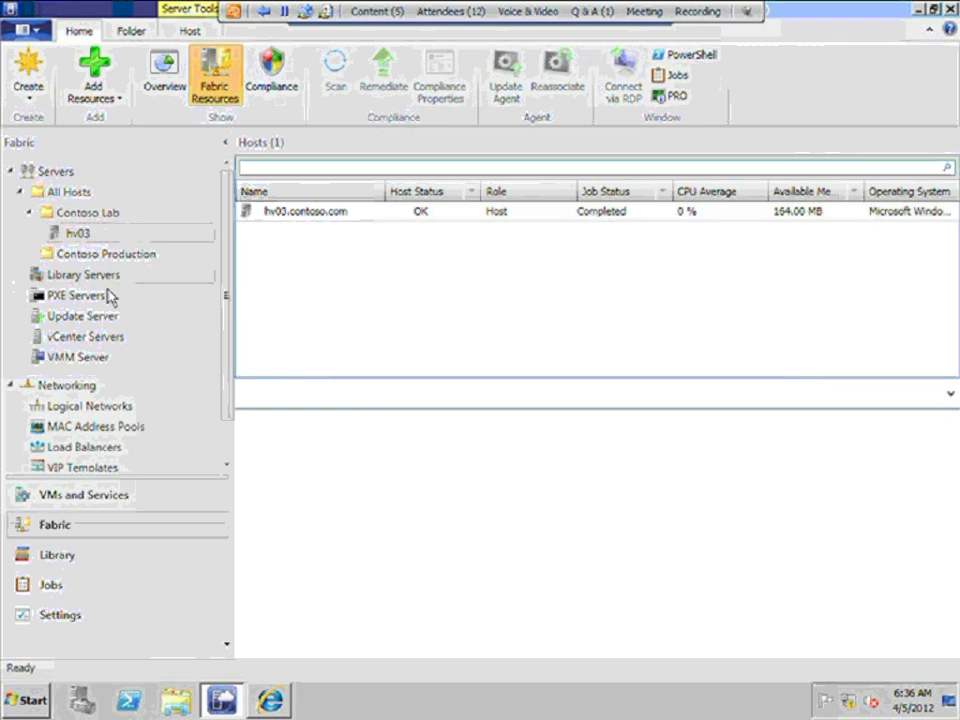
right_click(89, 218)
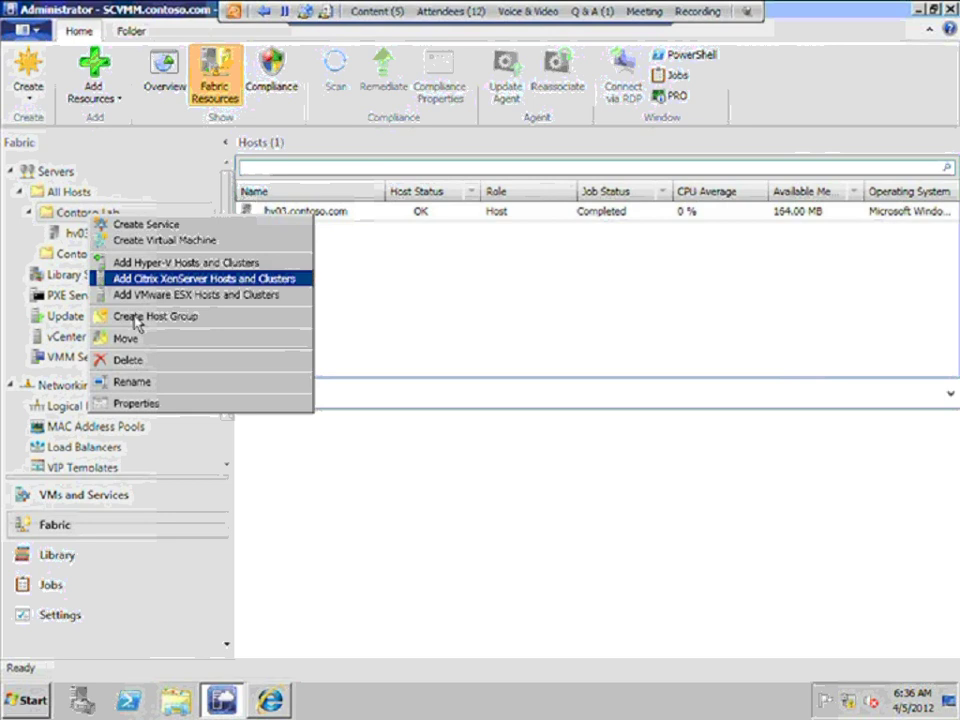
- View the PXE, update and vCenter server lists in the fabric
left_click(80, 257)
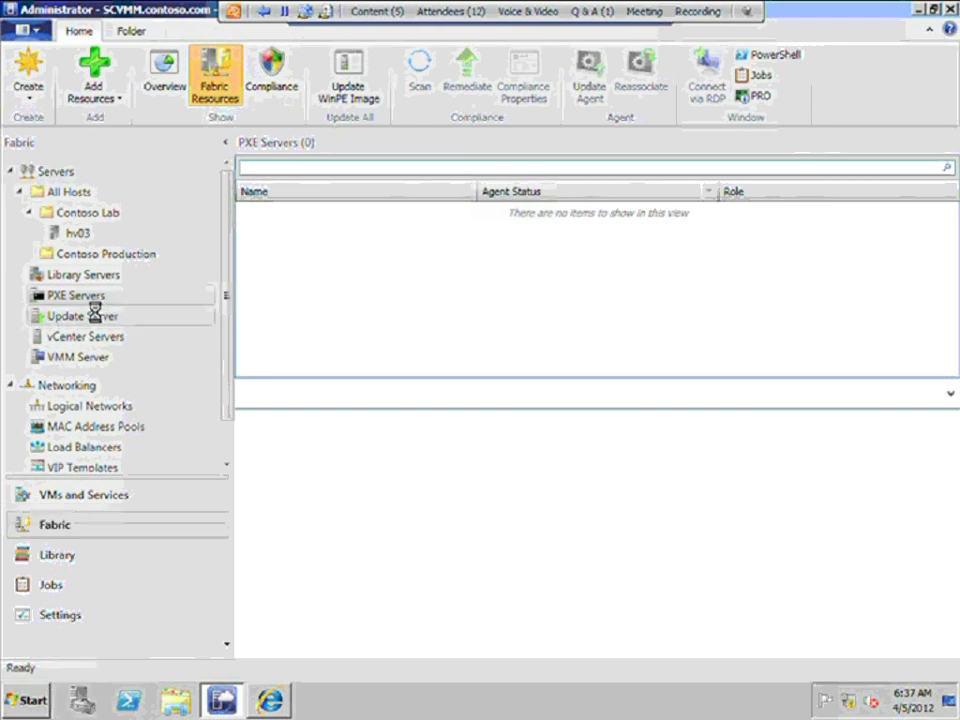
left_click(94, 316)
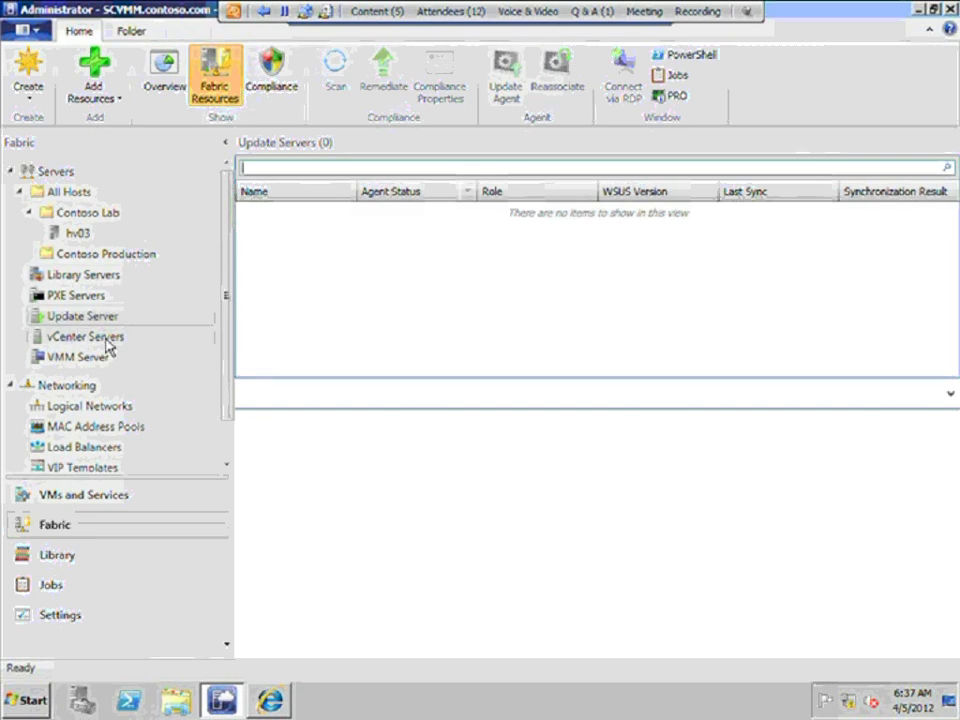
left_click(104, 337)
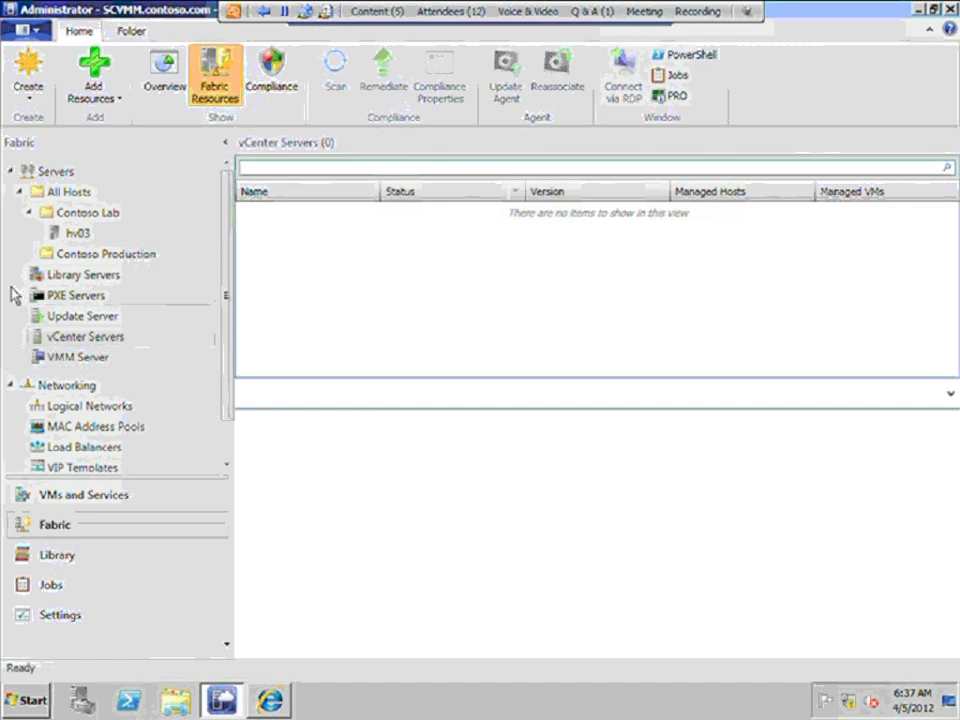
- Show the fabric's logical networks and view the details of the New York Network
scroll(226, 433, "down", 1)
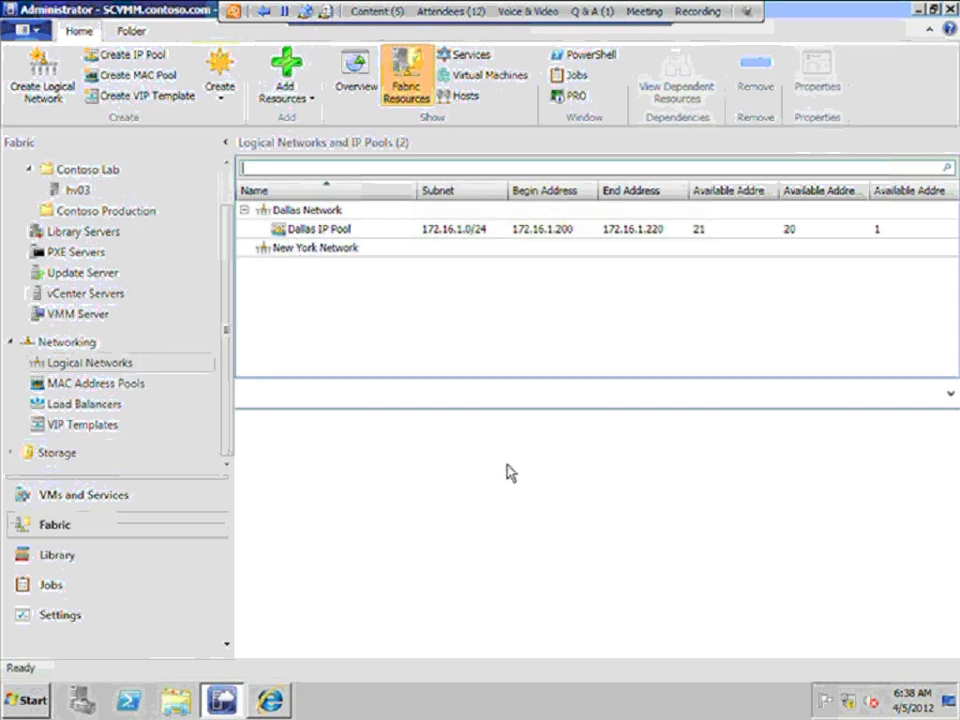
left_click(351, 249)
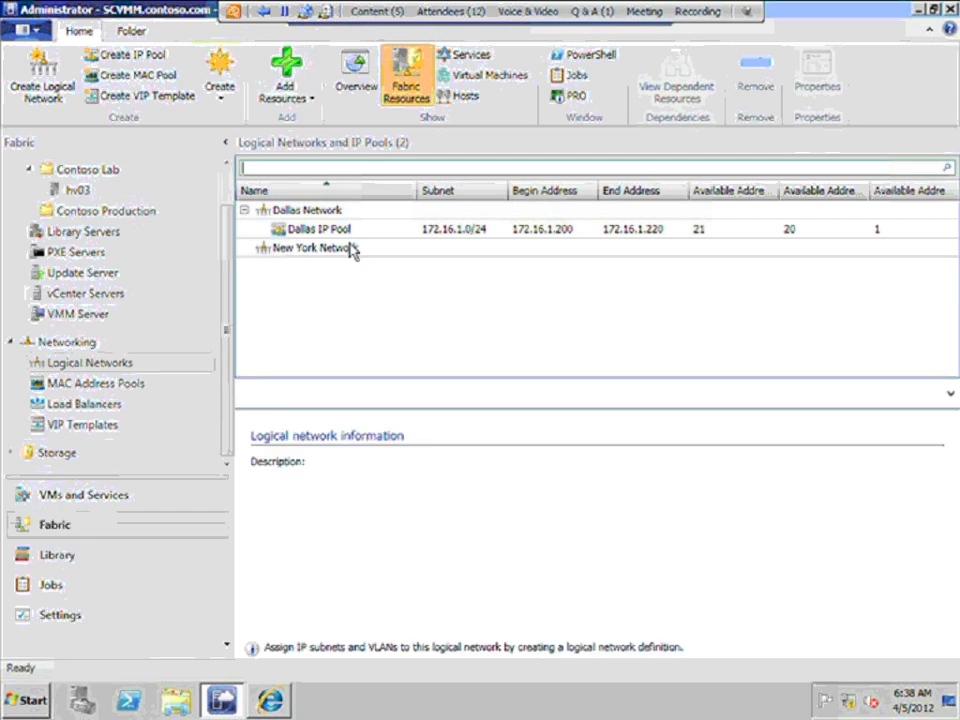
left_click(351, 249)
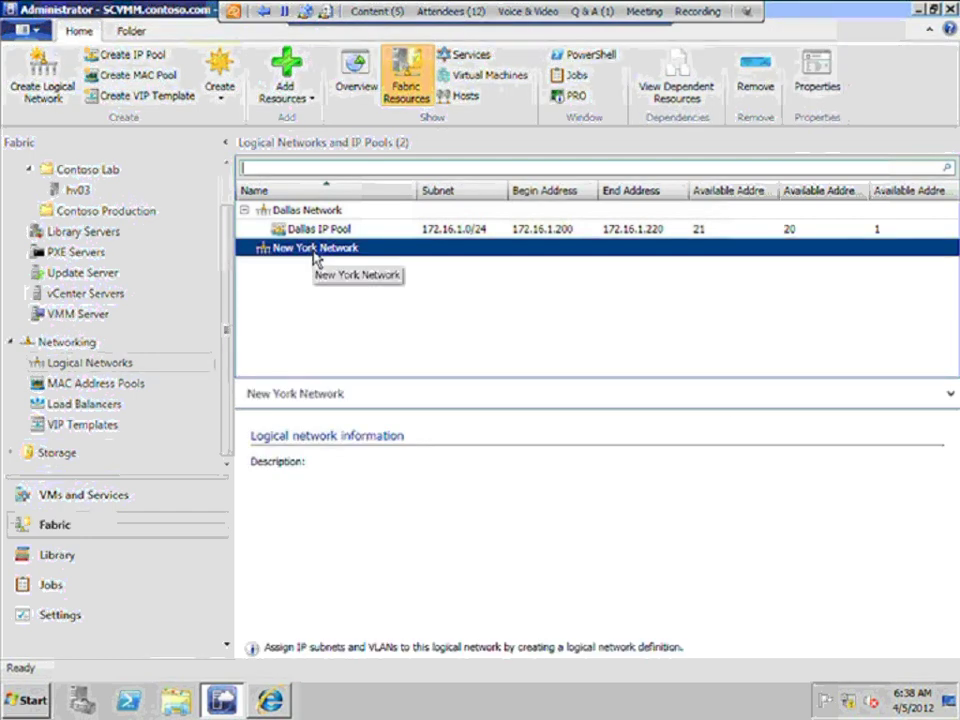
- Open Windows' Network and Sharing Center and show the server's network adapter connections
left_click(848, 703)
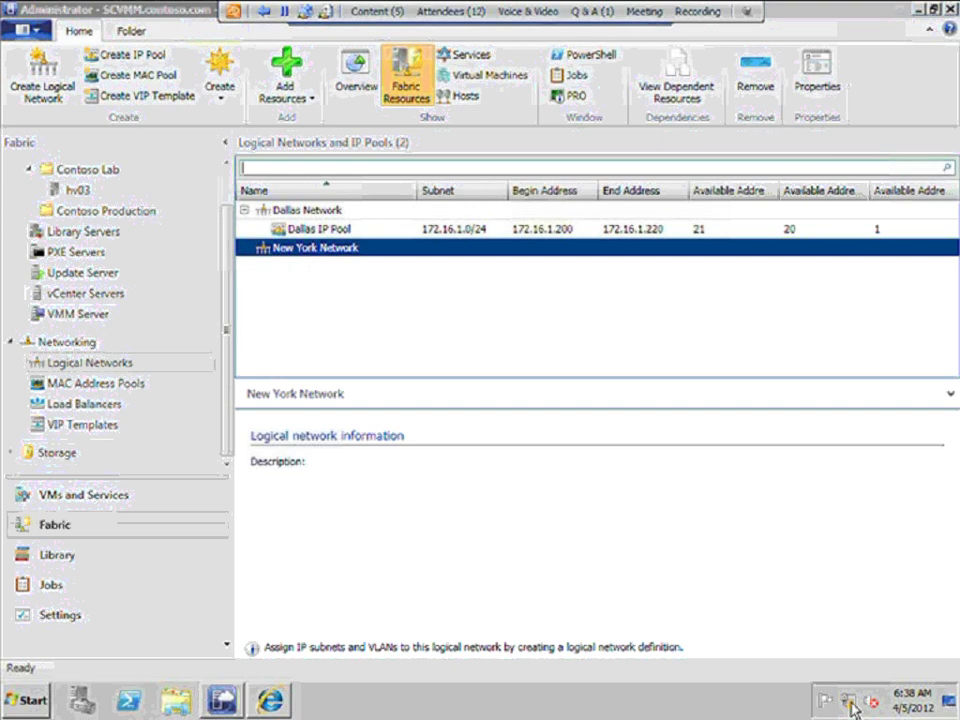
right_click(853, 706)
left_click(852, 690)
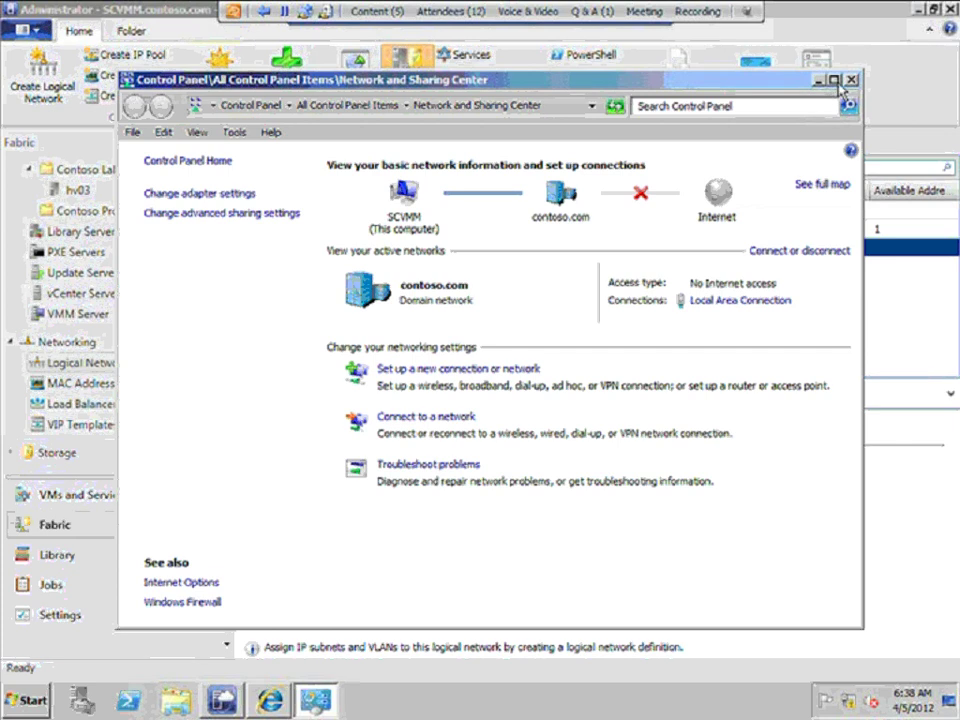
left_click(192, 195)
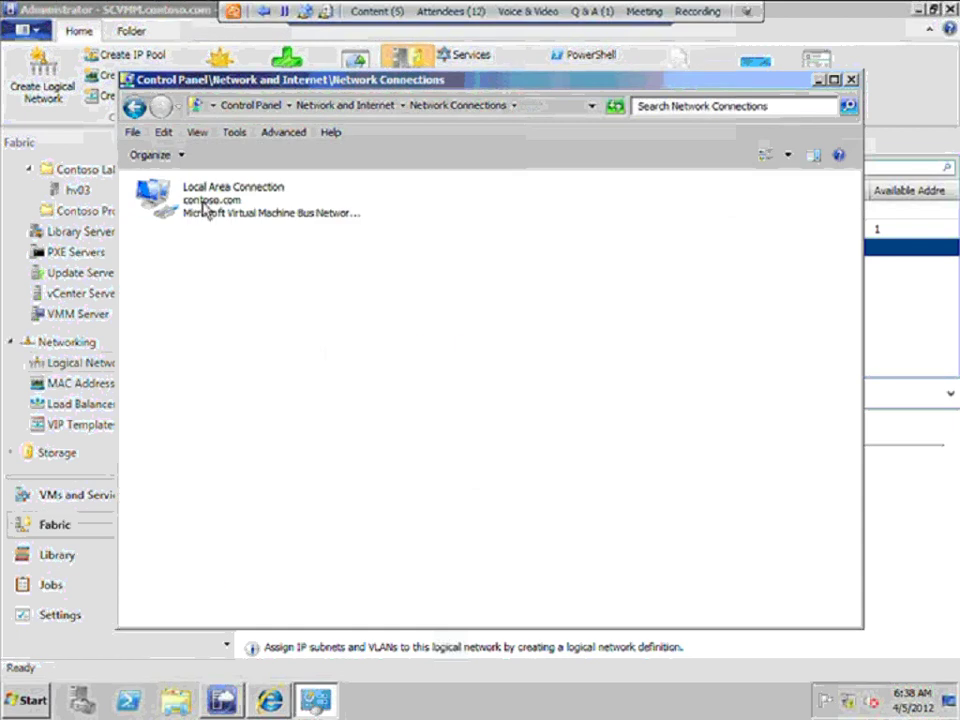
- View the properties of the Local Area Connection adapter and return to the logical networks list in Virtual Machine Manager
left_click(205, 207)
right_click(205, 207)
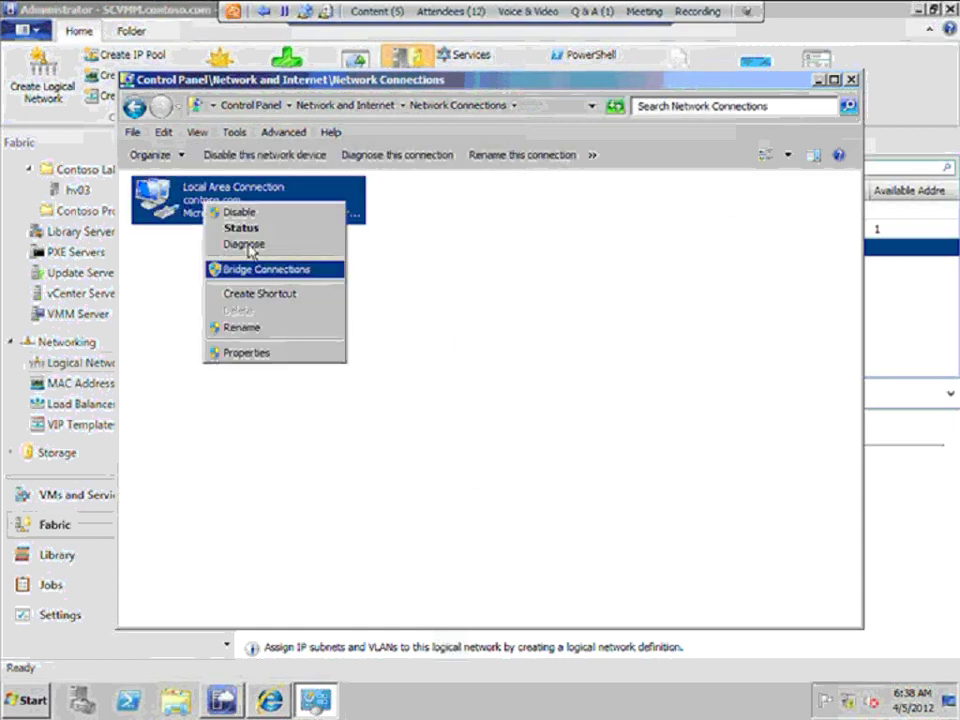
left_click(247, 352)
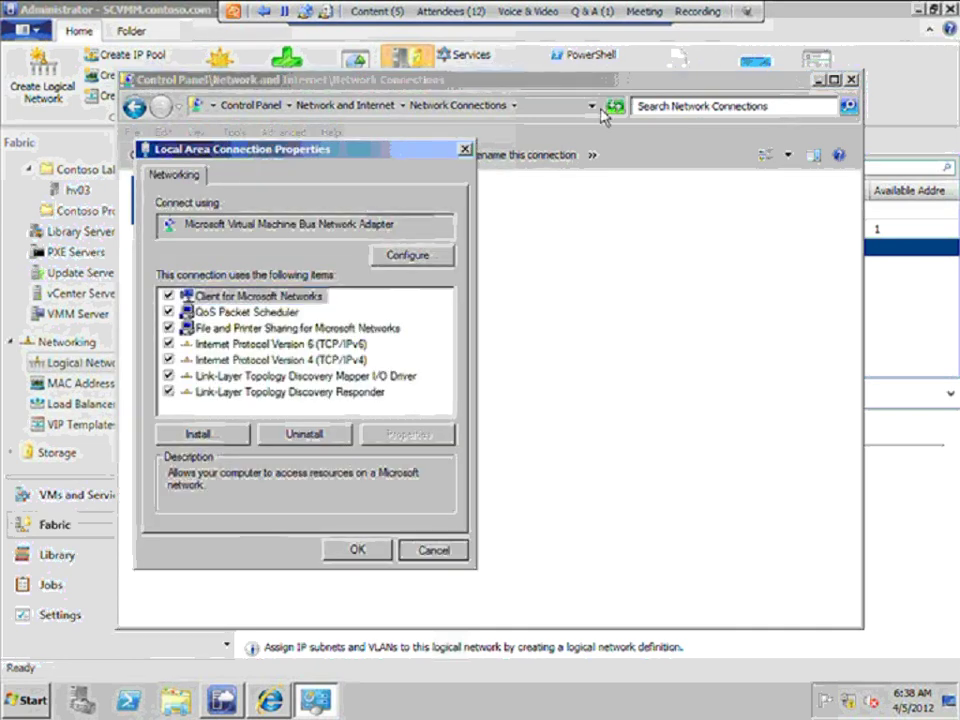
key("Escape")
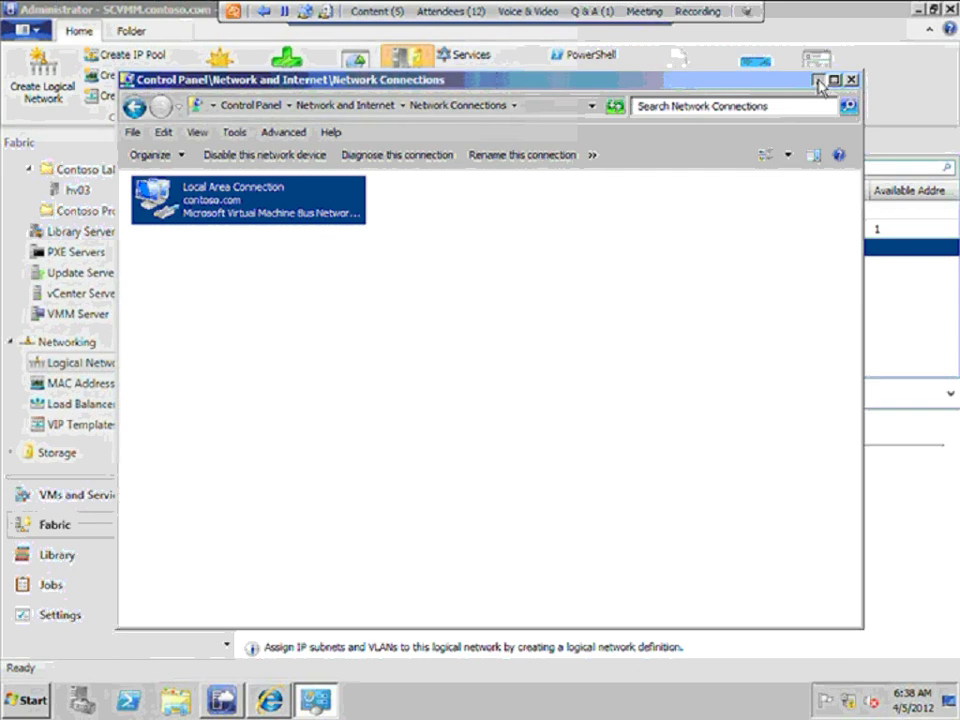
left_click(755, 62)
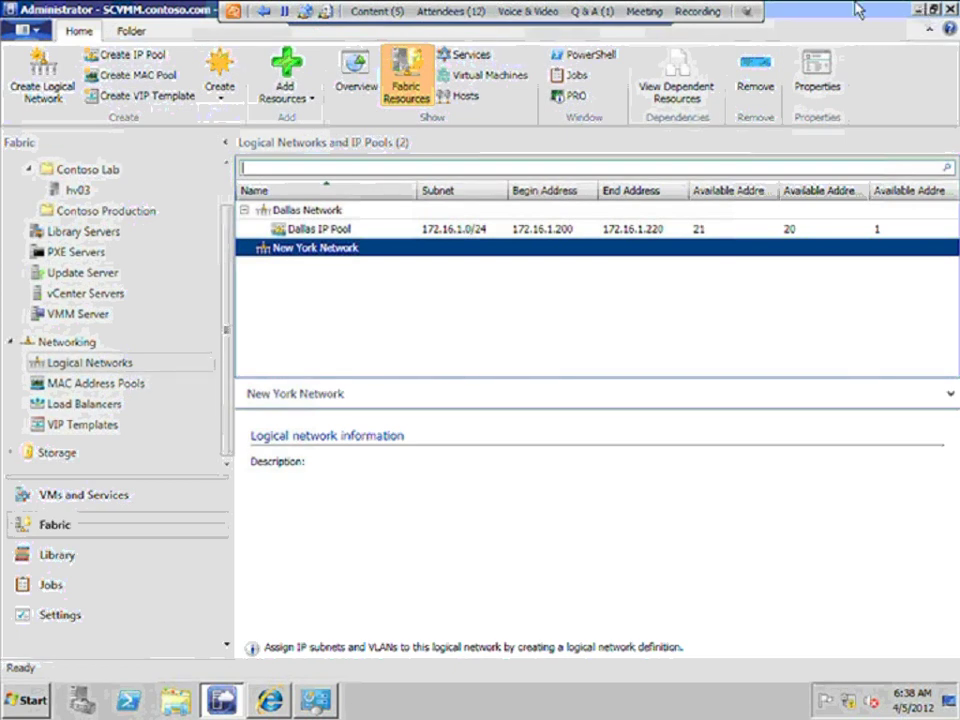
key("alt+Tab")
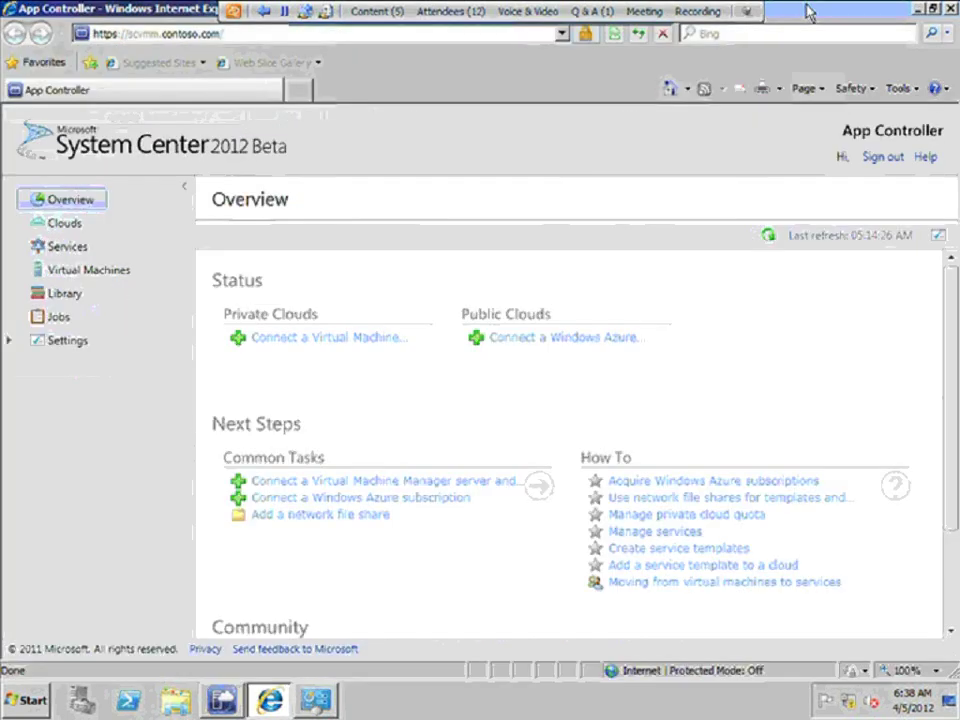
left_click(917, 9)
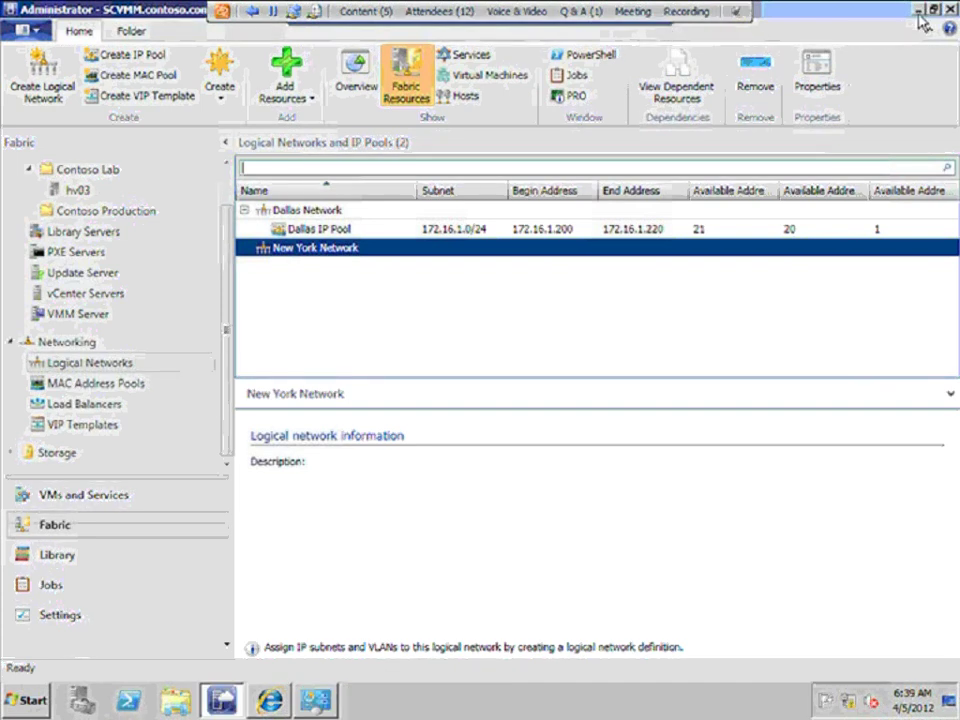
- Start a static IP address pool named Bucuresti for the New York Network and name its new network site Bucuresti
right_click(309, 257)
left_click(332, 258)
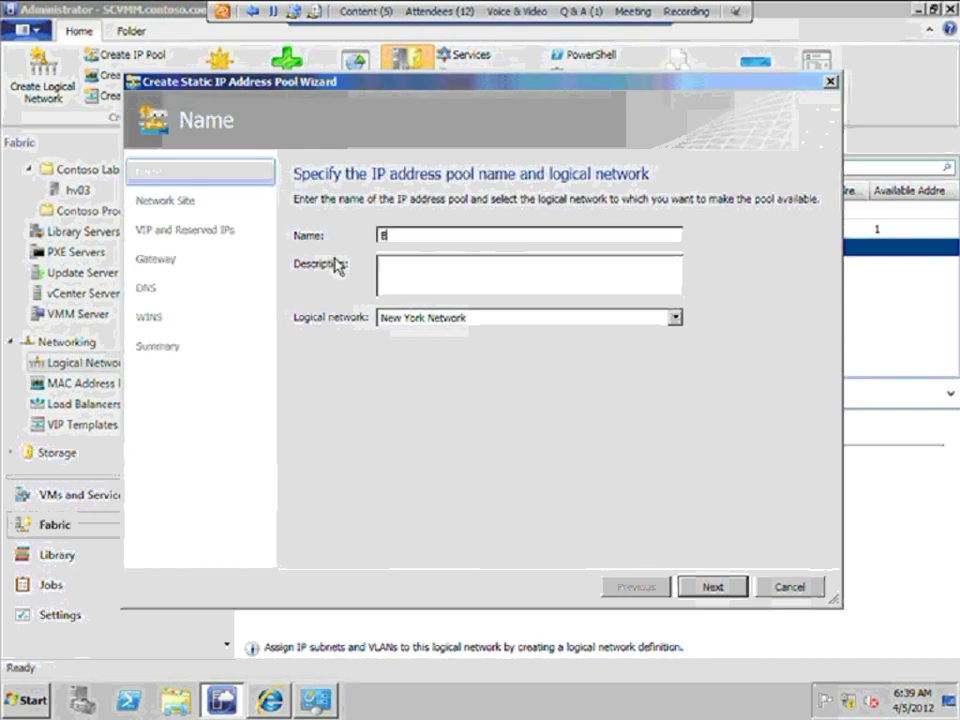
type("ucures")
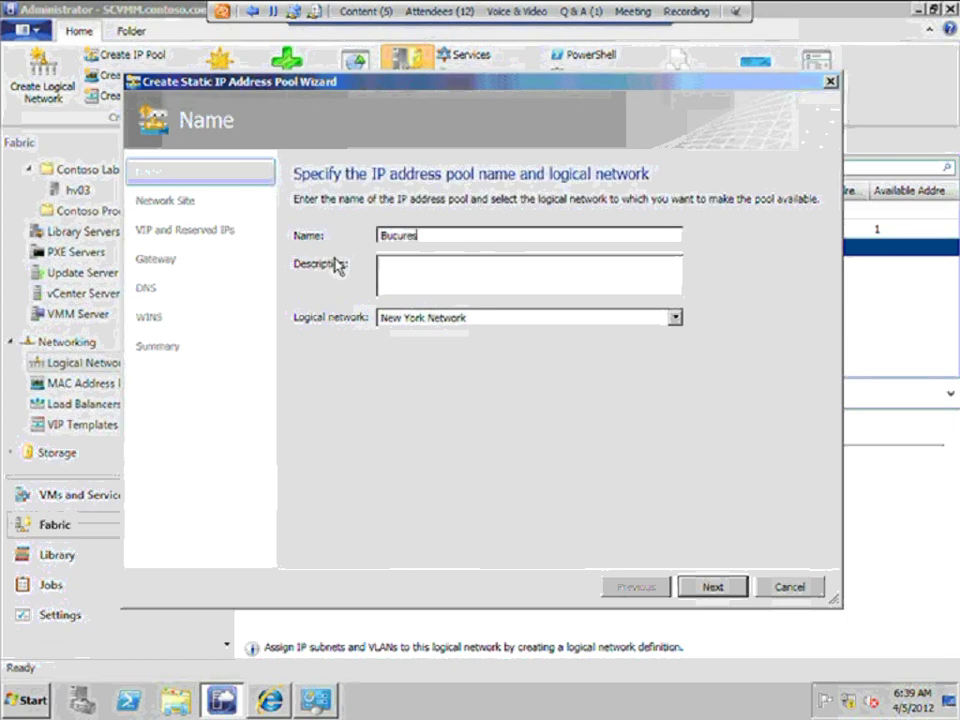
type("ti")
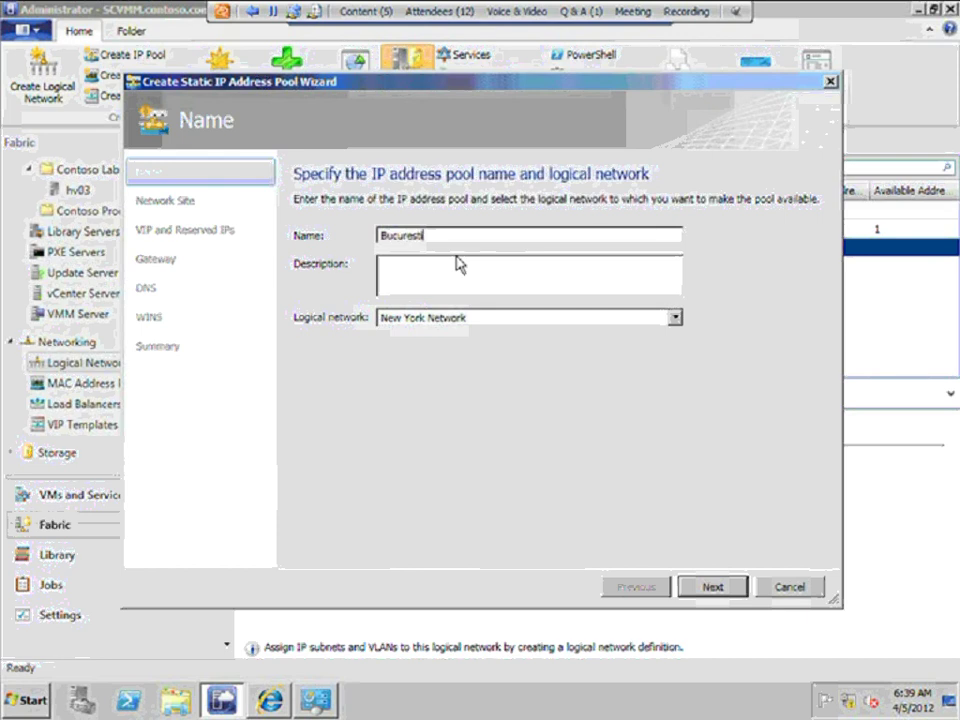
left_click(676, 318)
left_click(676, 318)
left_click(401, 276)
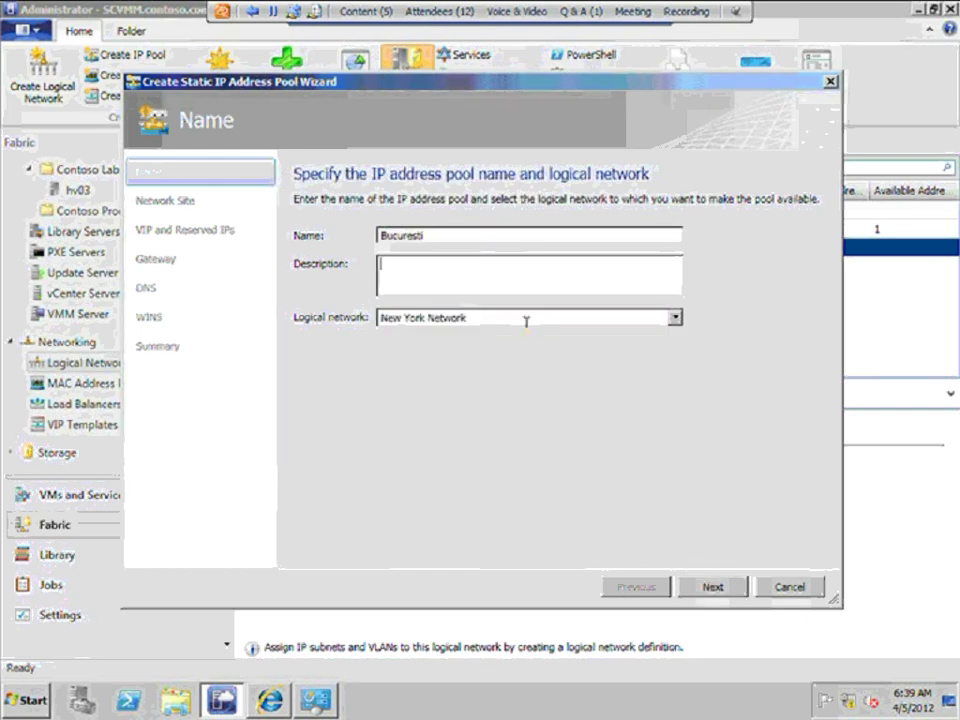
left_click(725, 590)
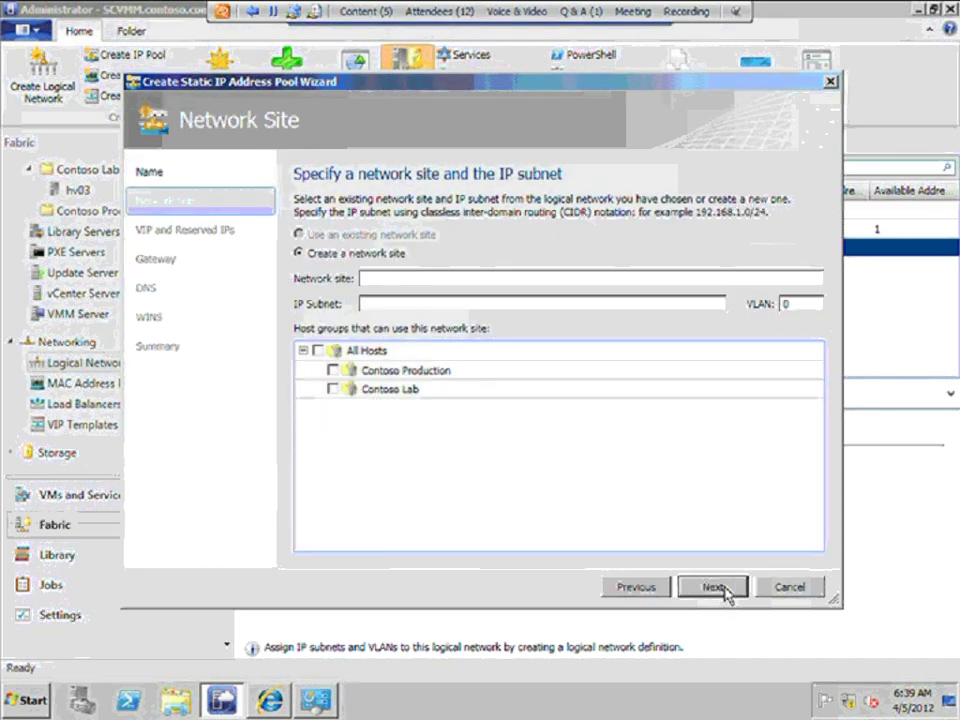
type("Bucuresti")
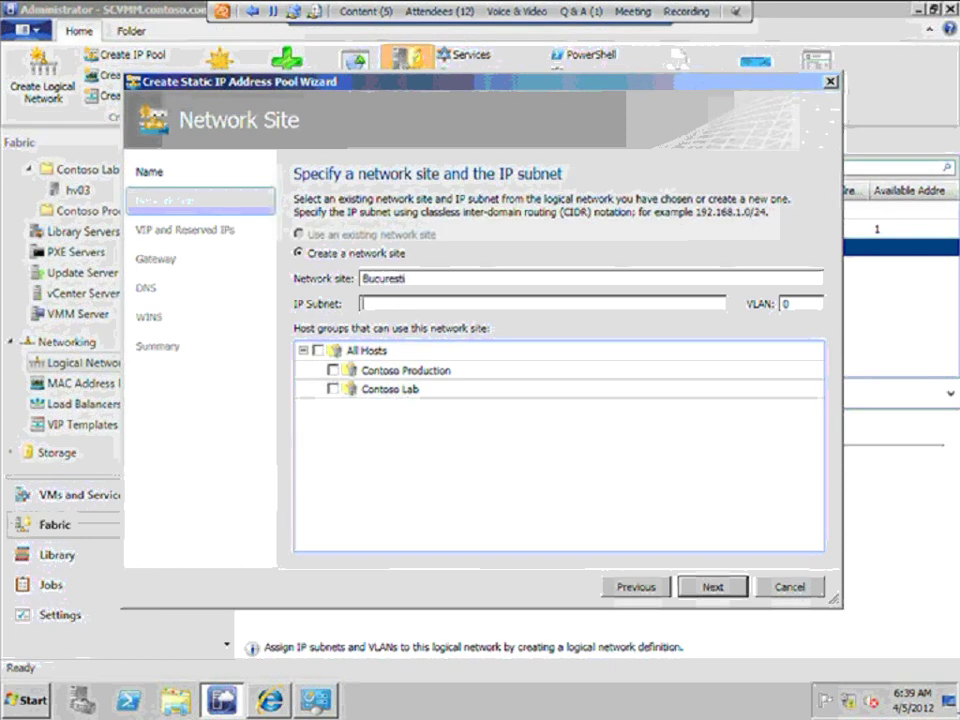
- Examine the server's Local Area Connection details in Windows for its IPv4 address, subnet mask and gateway, and return to the IP pool wizard
right_click(852, 708)
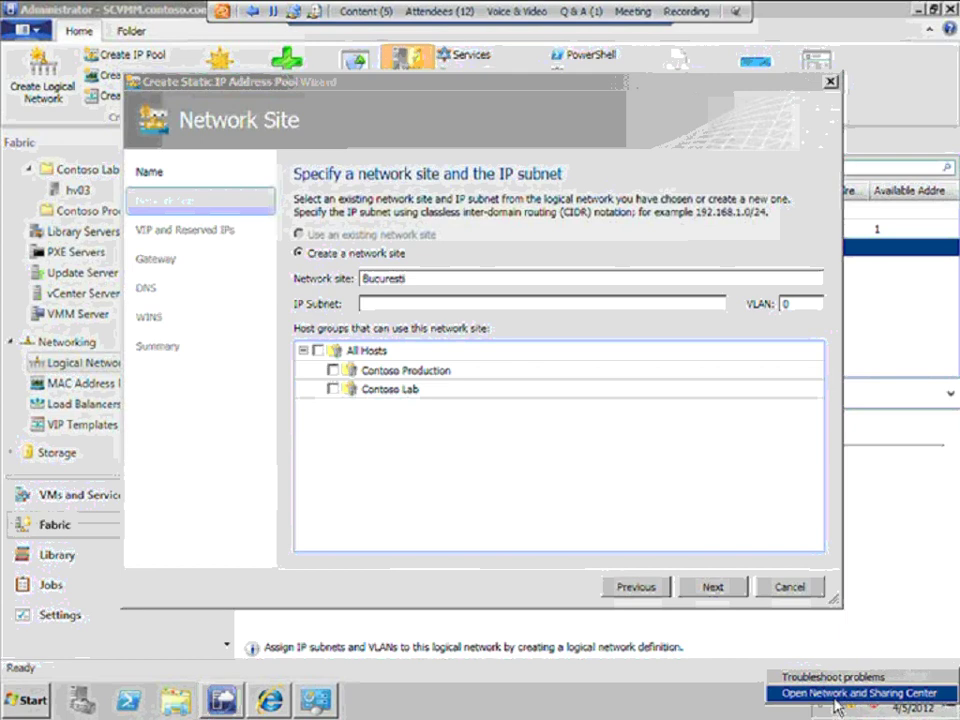
left_click(808, 695)
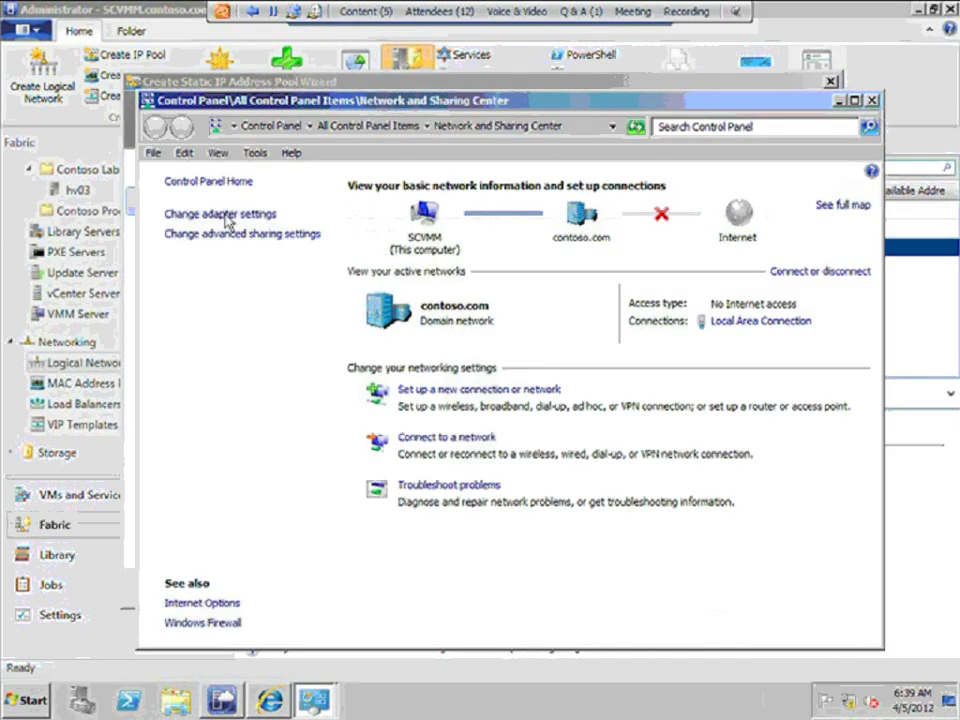
left_click(224, 216)
right_click(234, 214)
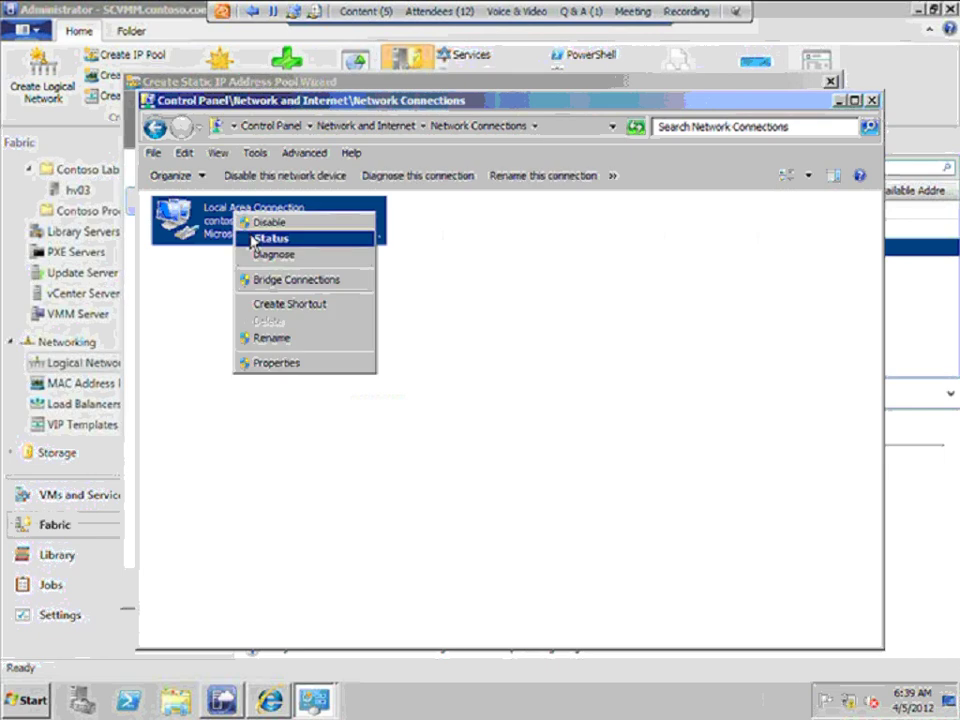
left_click(268, 238)
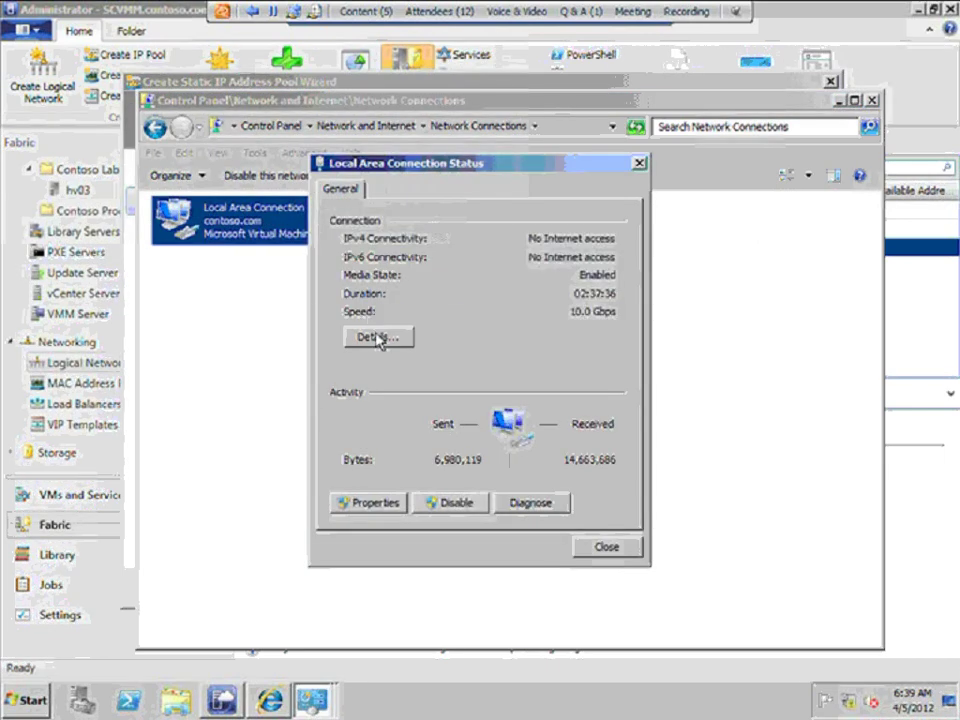
left_click(376, 338)
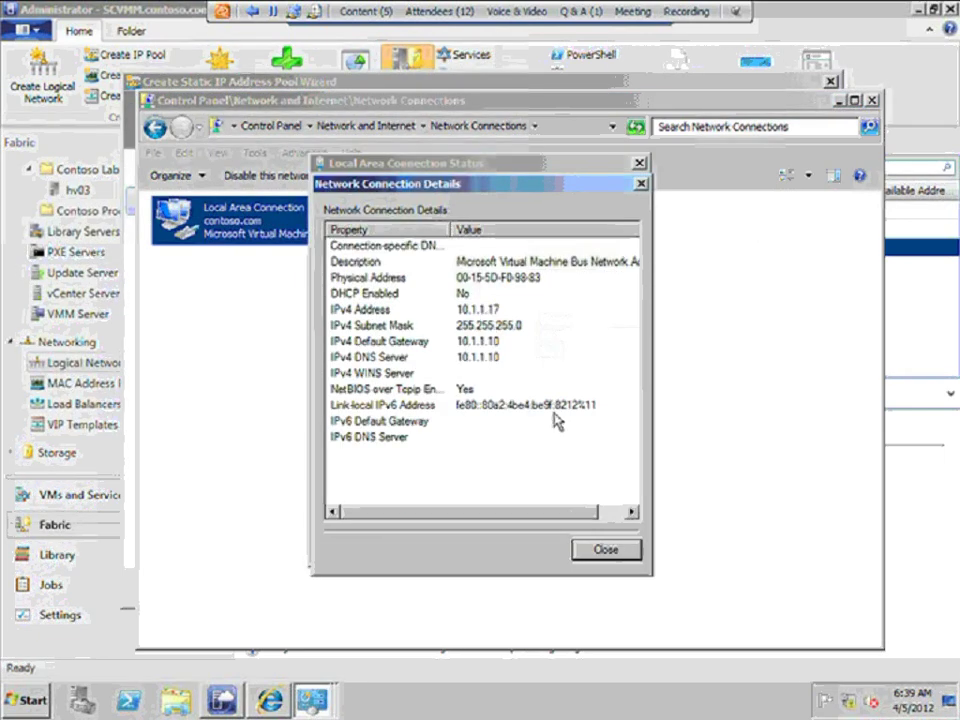
left_click(606, 550)
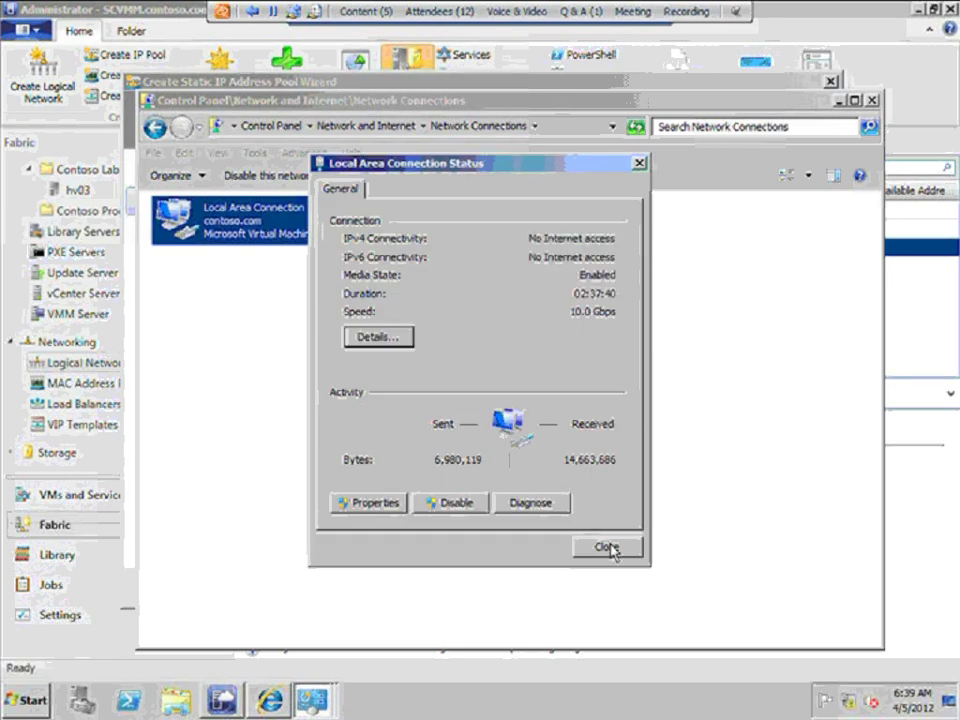
left_click(638, 163)
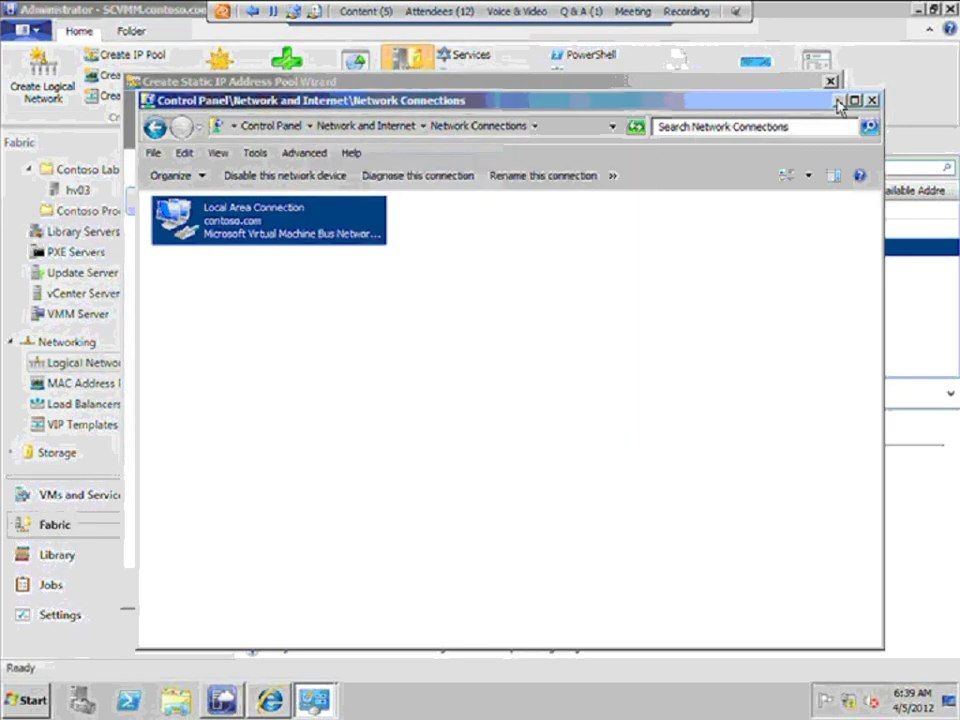
left_click(838, 100)
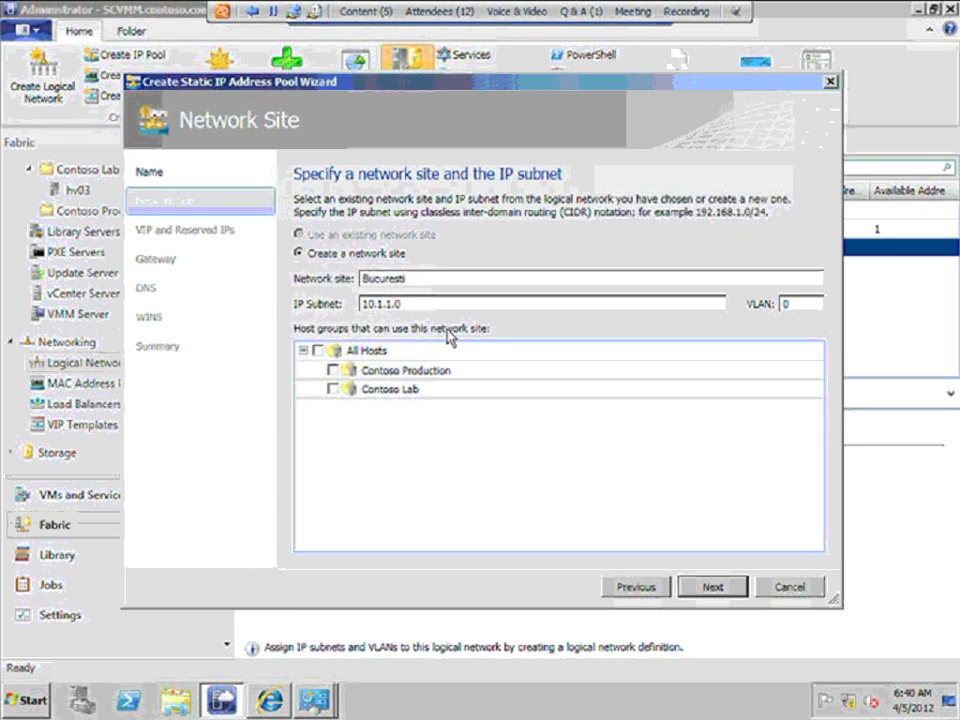
- Set the network site's IP subnet to 10.1.1.0/24 and make the site available to the Contoso Lab host group
type("/24")
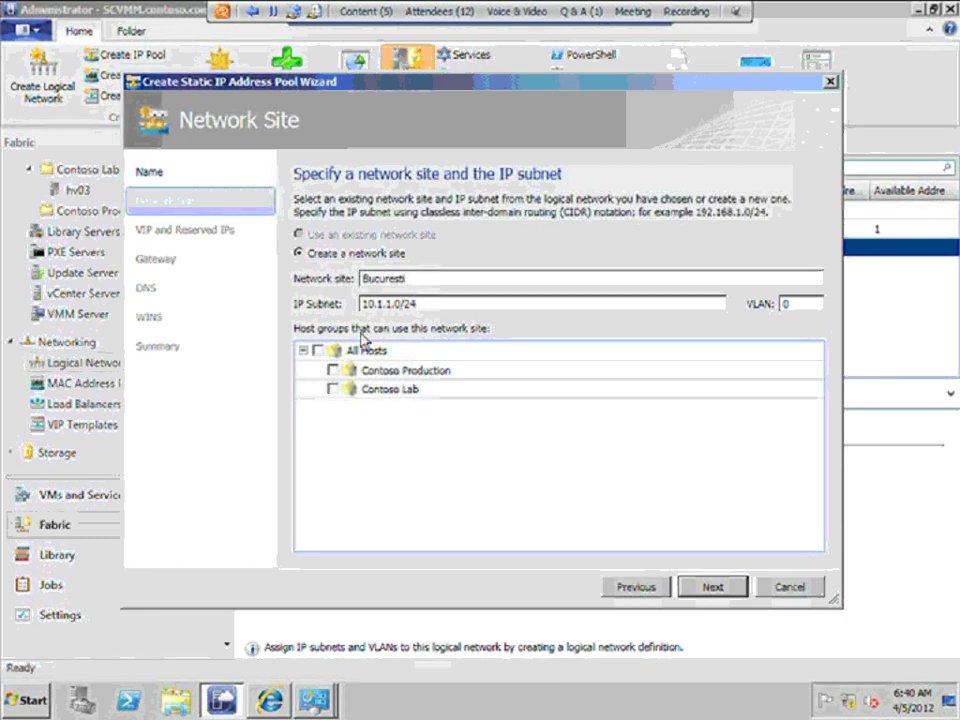
left_click(334, 389)
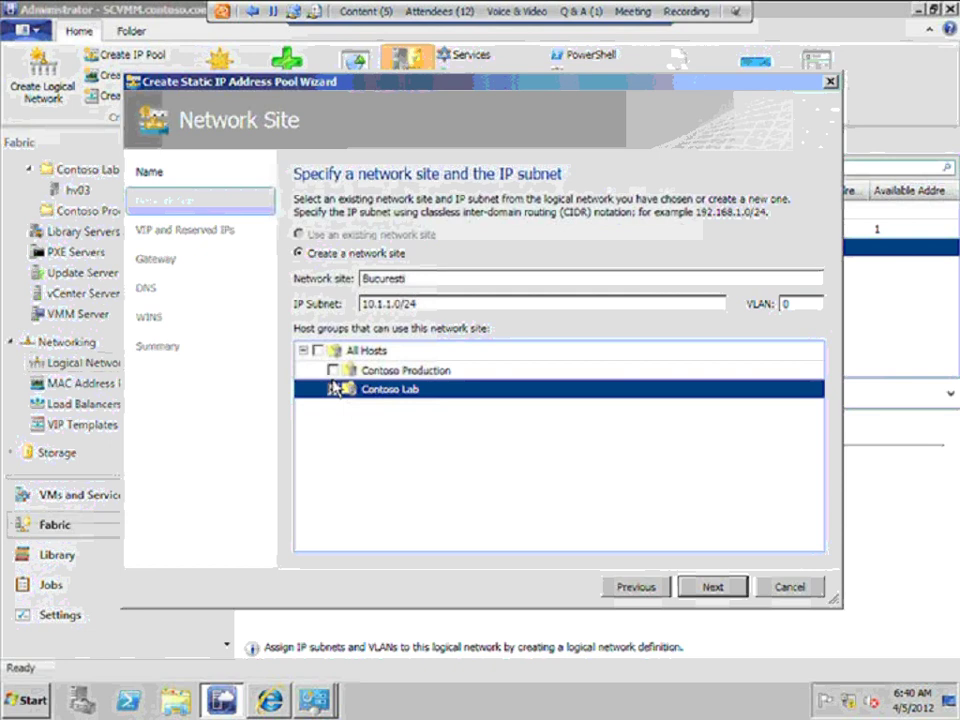
left_click(334, 389)
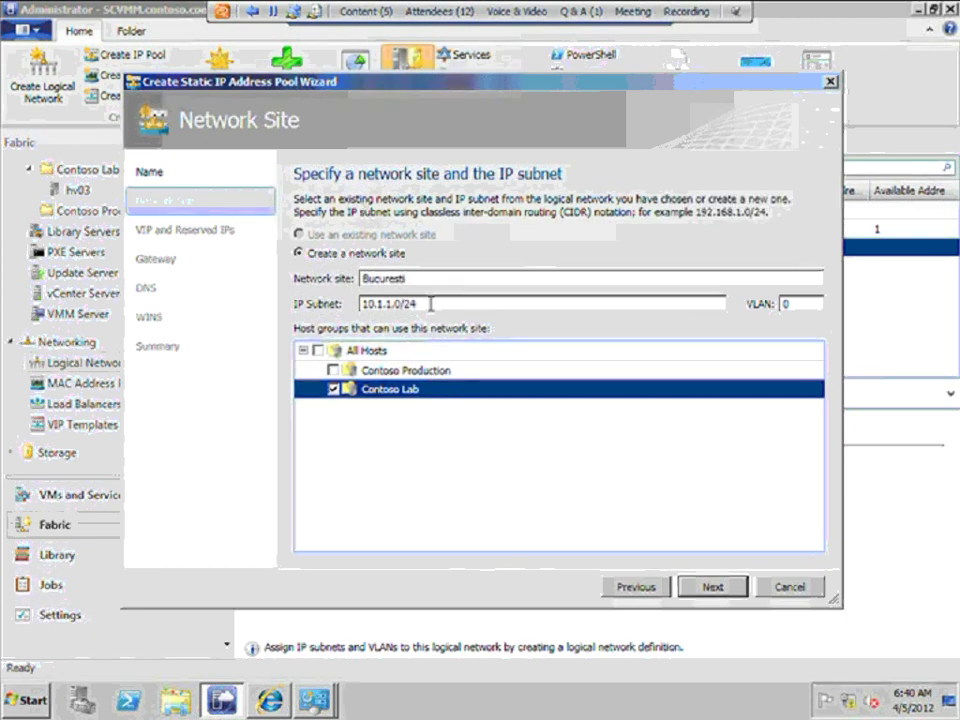
left_click(800, 303)
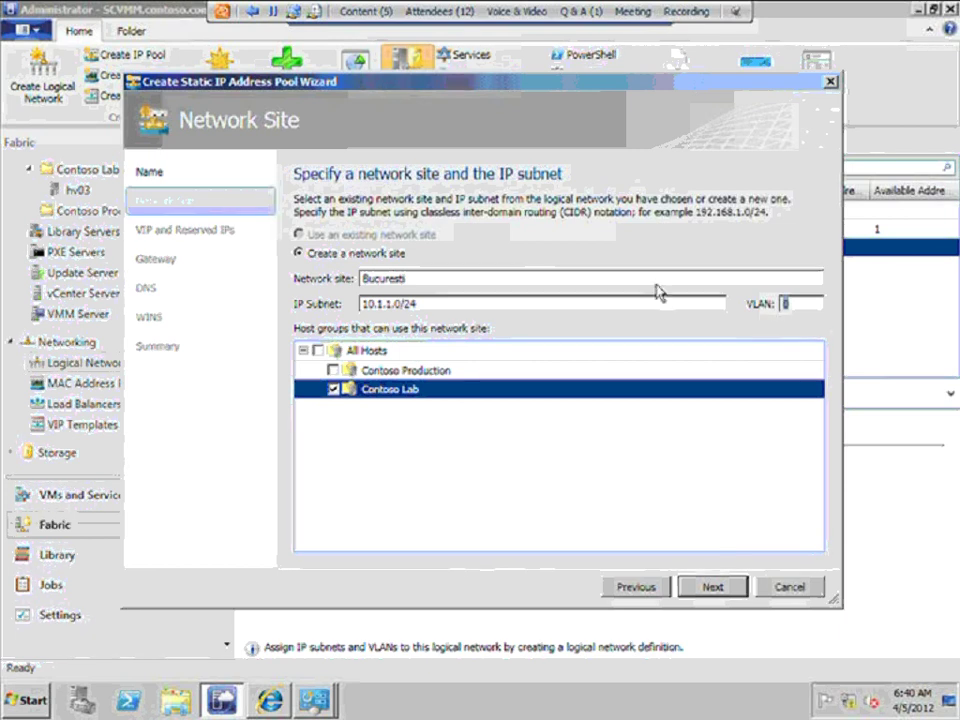
left_click(722, 592)
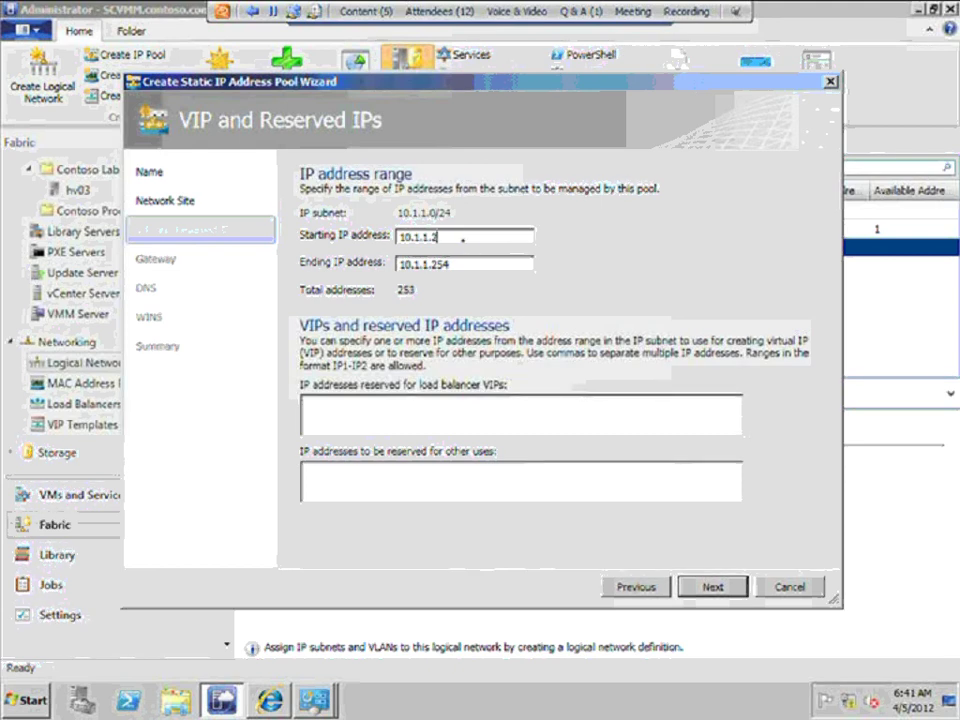
- Set the pool's IP address range from 10.1.1.200 to 10.1.1.220
type("00")
left_click(462, 263)
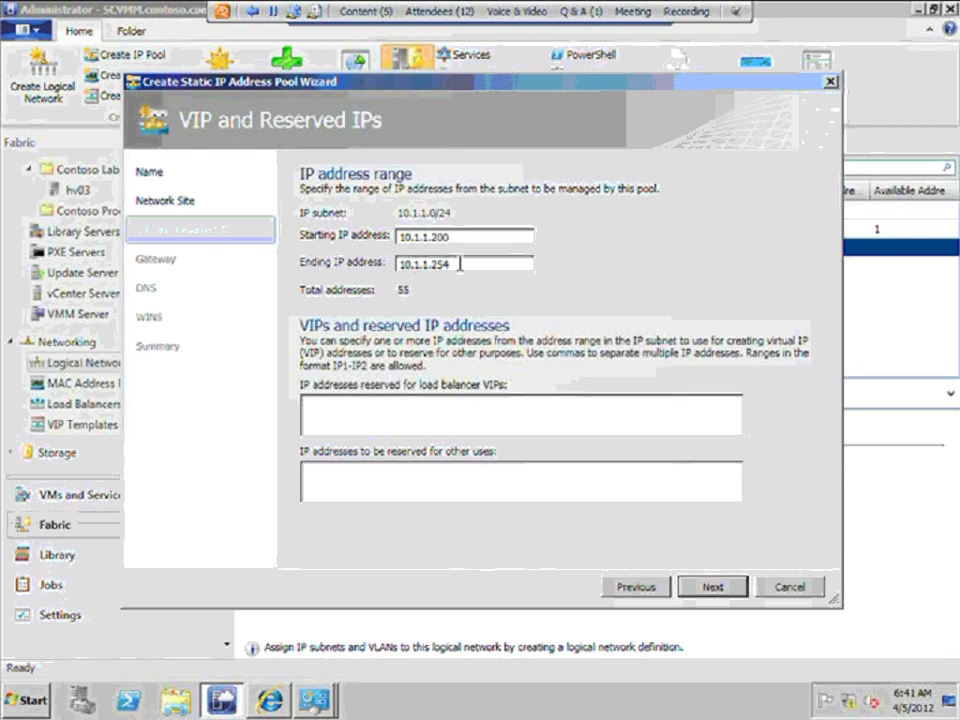
key("BackSpace")
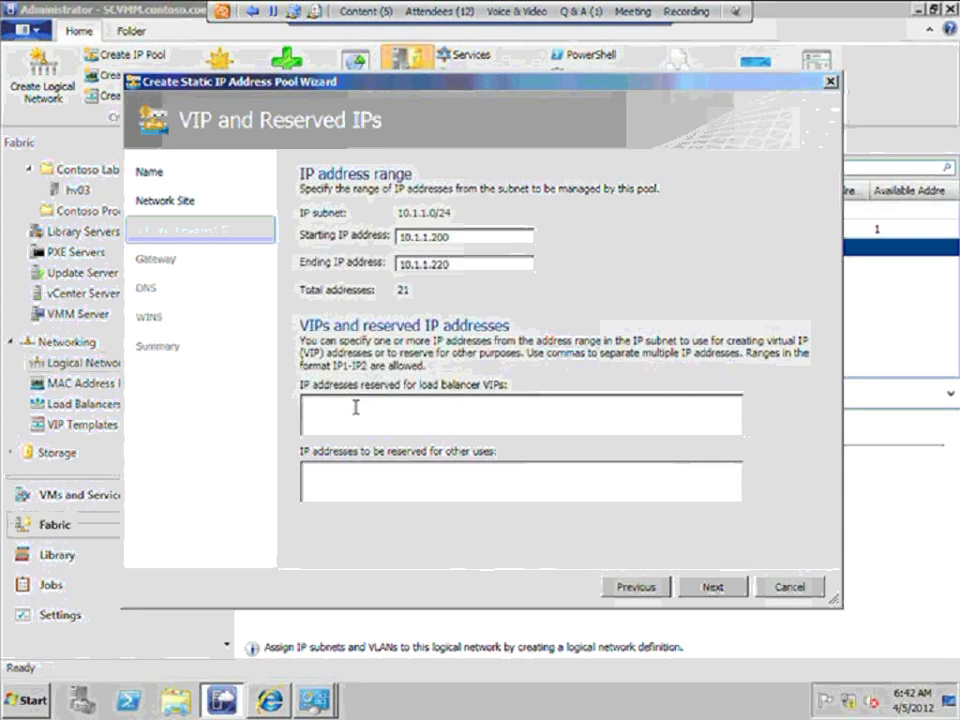
- Reserve the address 10.1.1.200 for load balancer VIPs and continue to the gateway settings
type("10")
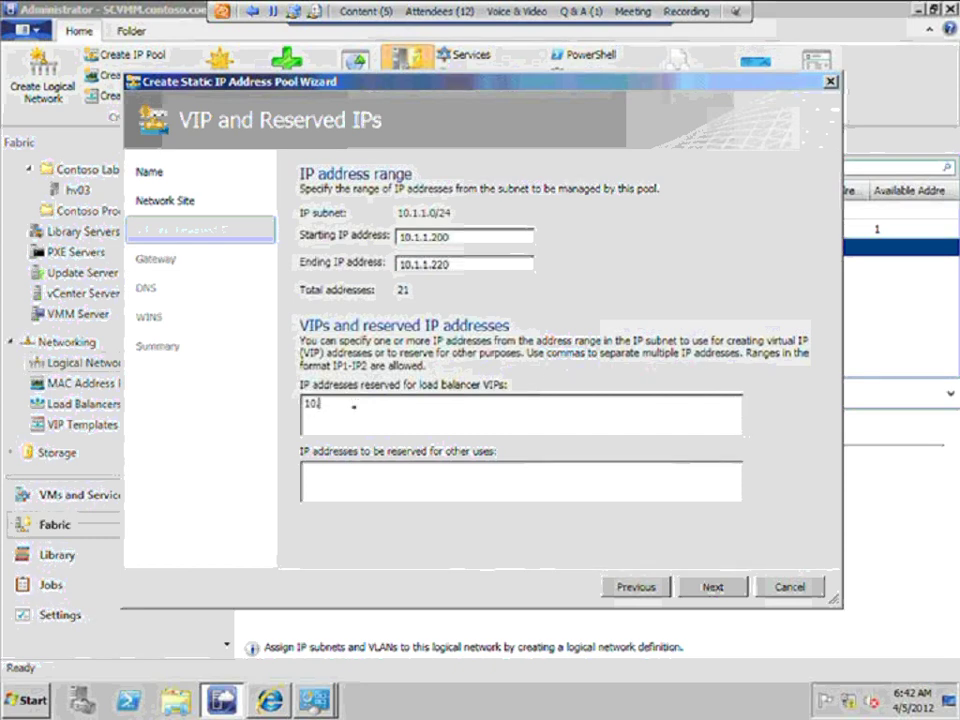
type(".1")
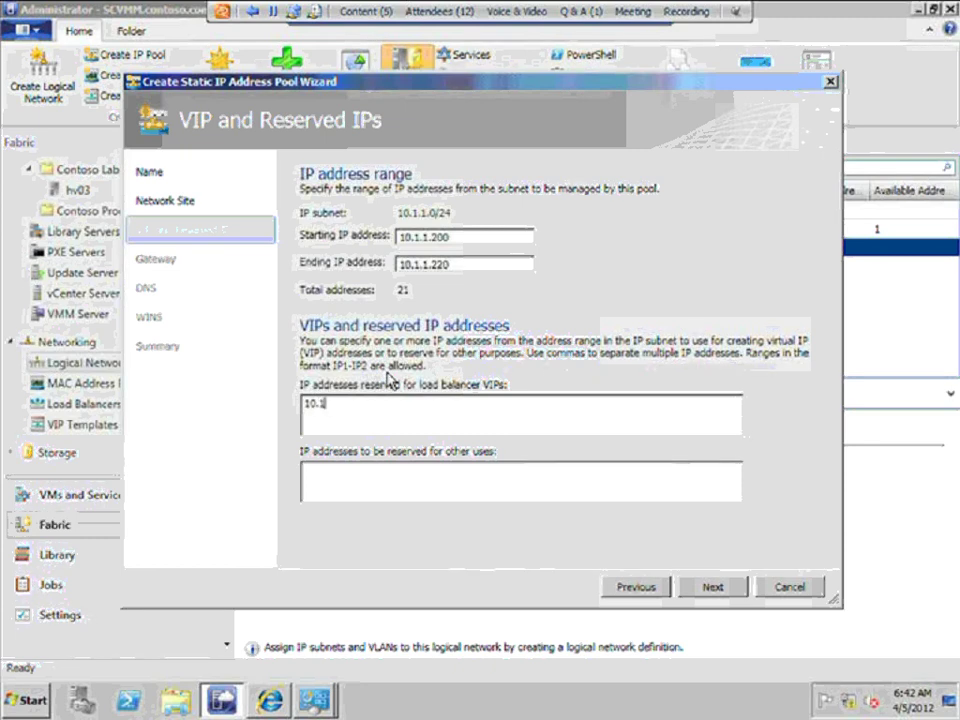
type(".1")
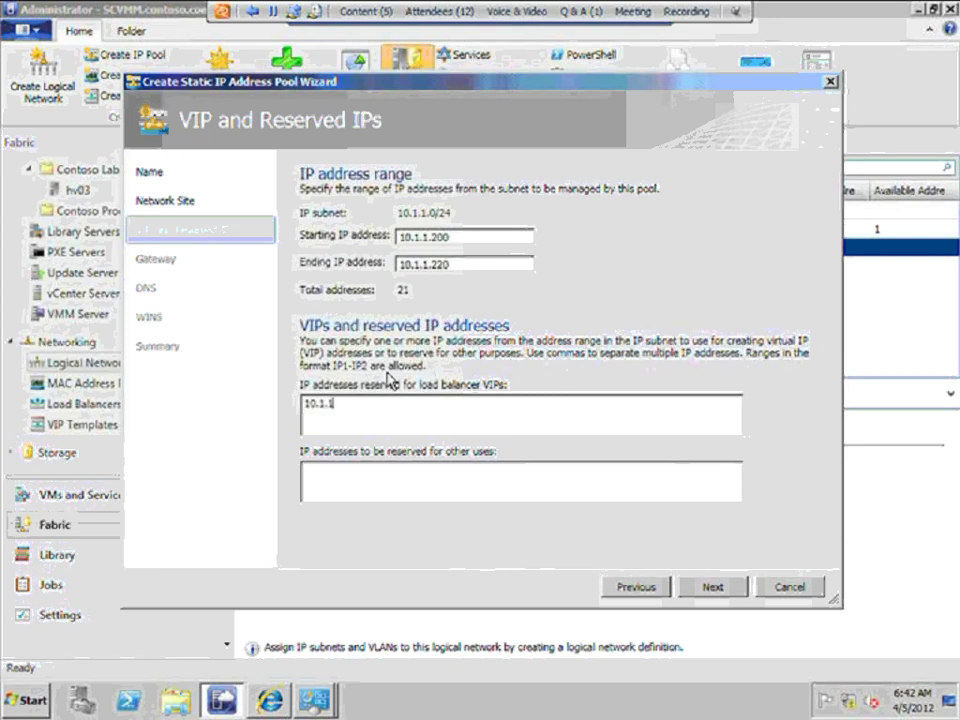
type("200")
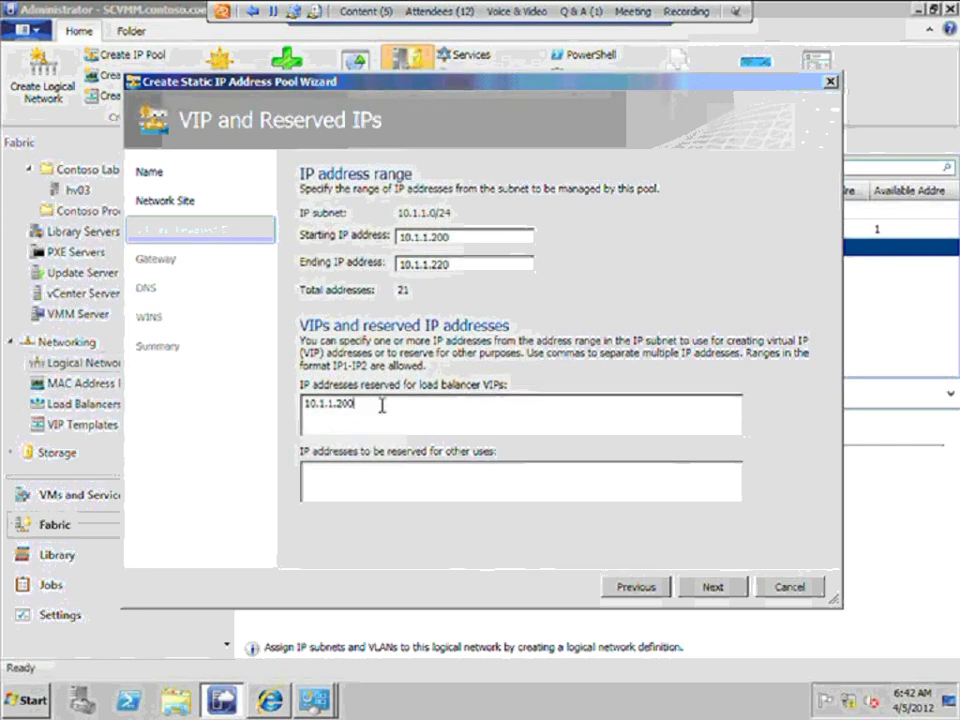
left_click(713, 590)
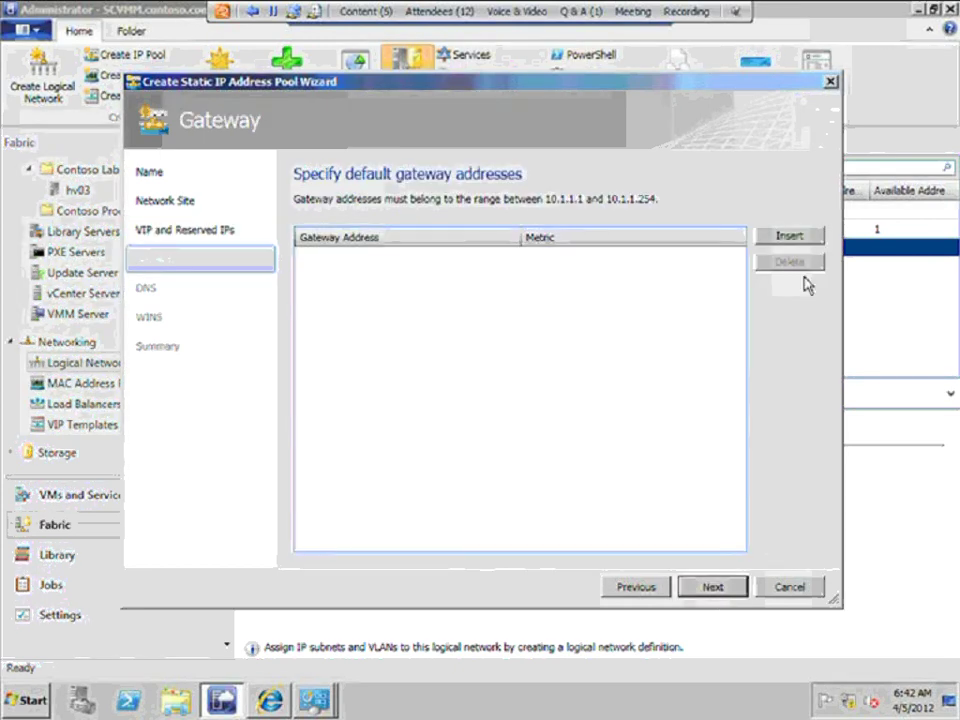
- Add 10.1.1.1 as the pool's default gateway address and accept the gateway settings
left_click(790, 237)
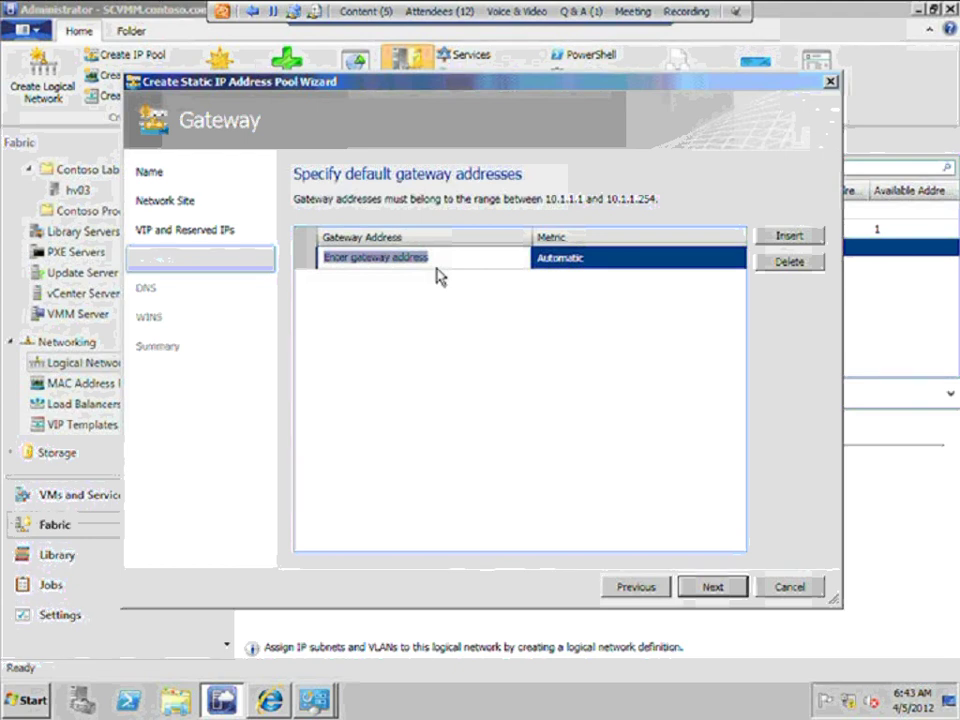
type("10.1")
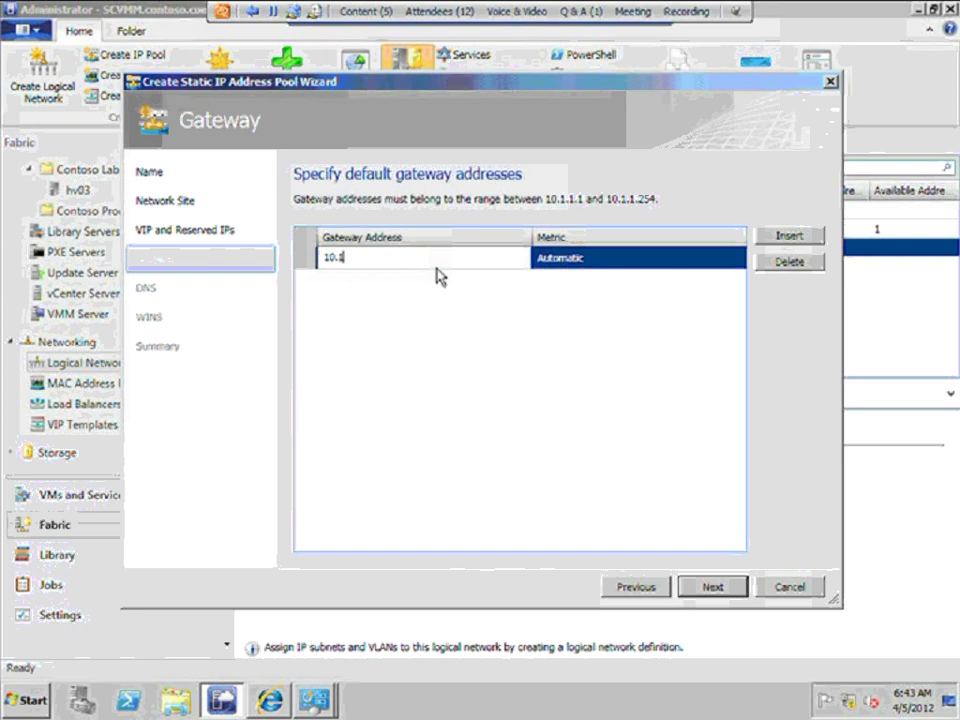
type(".1.1")
left_click(716, 587)
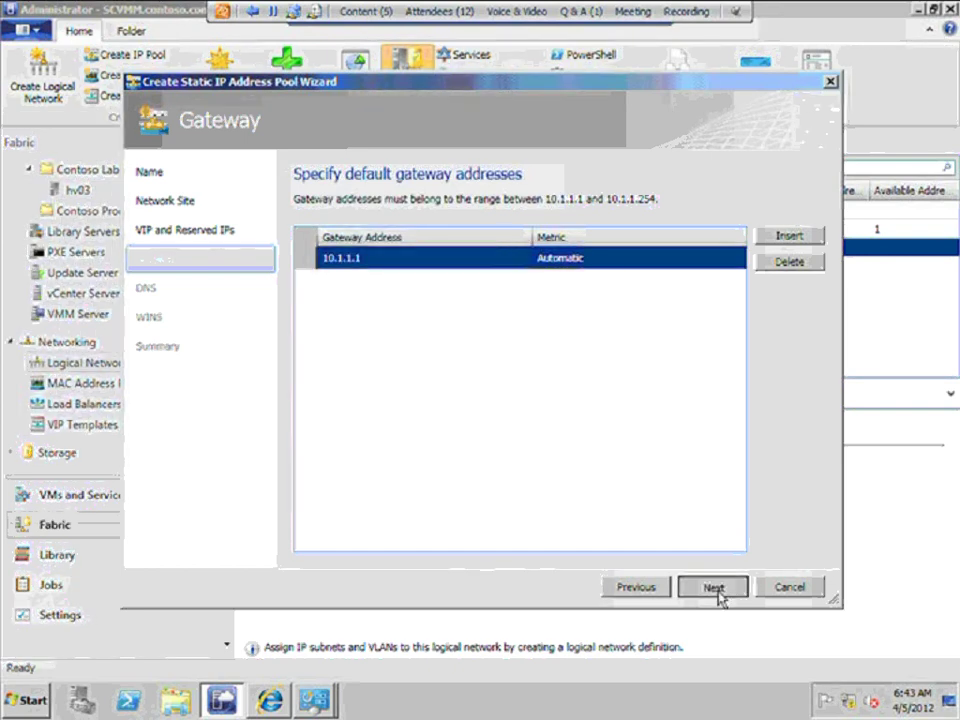
- Add 10.1.1.10 as the pool's DNS server and finish creating the Bucuresti pool without any WINS server
left_click(789, 230)
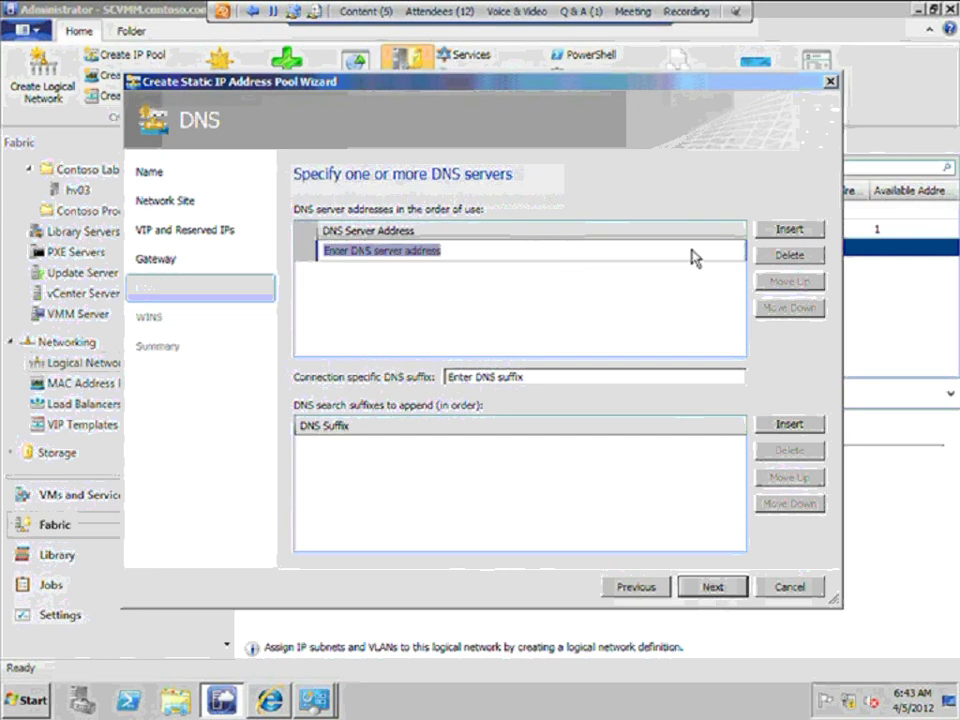
type("10")
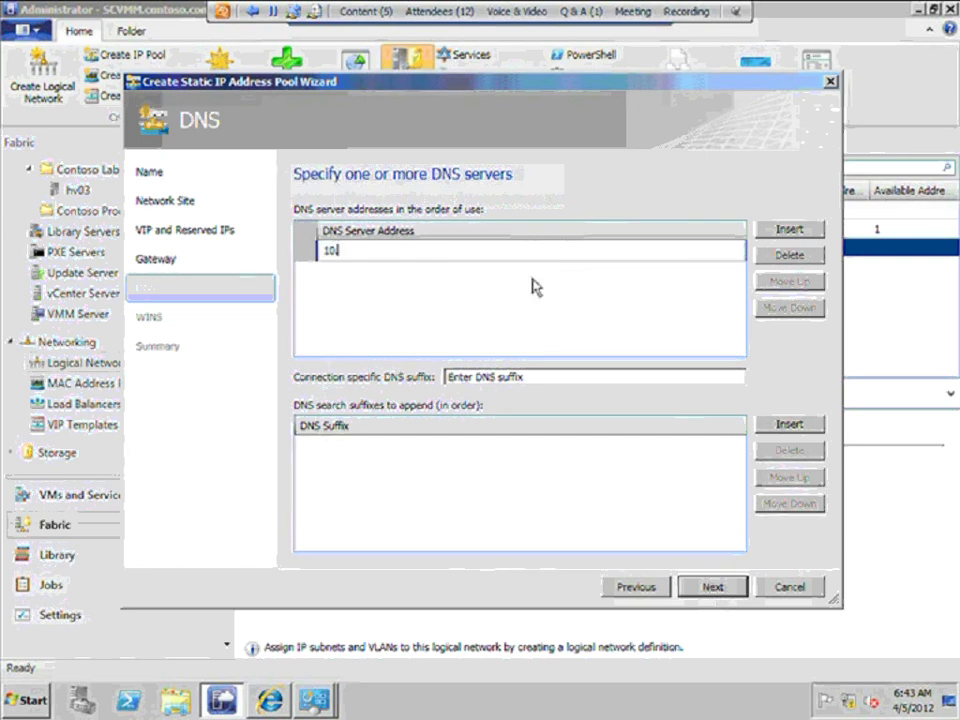
type(".1.1.10")
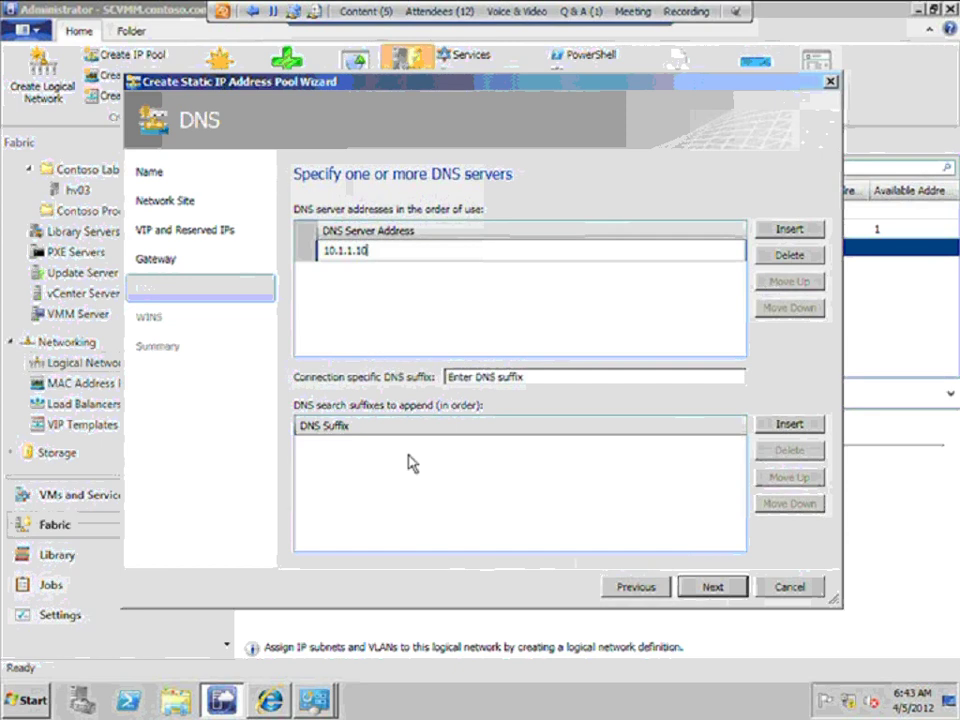
left_click(707, 594)
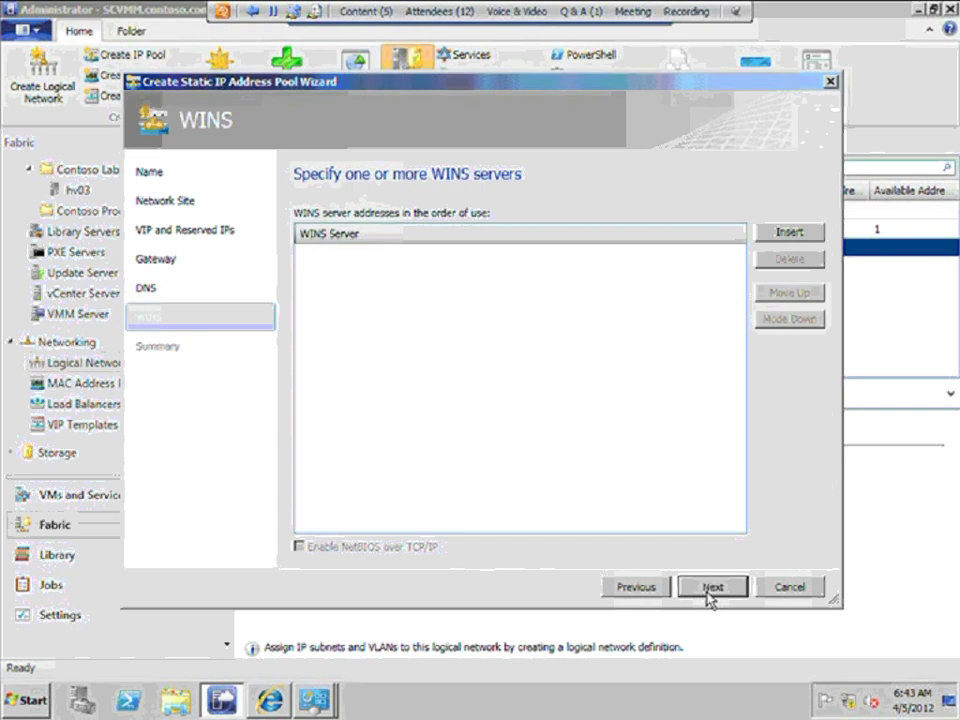
left_click(707, 594)
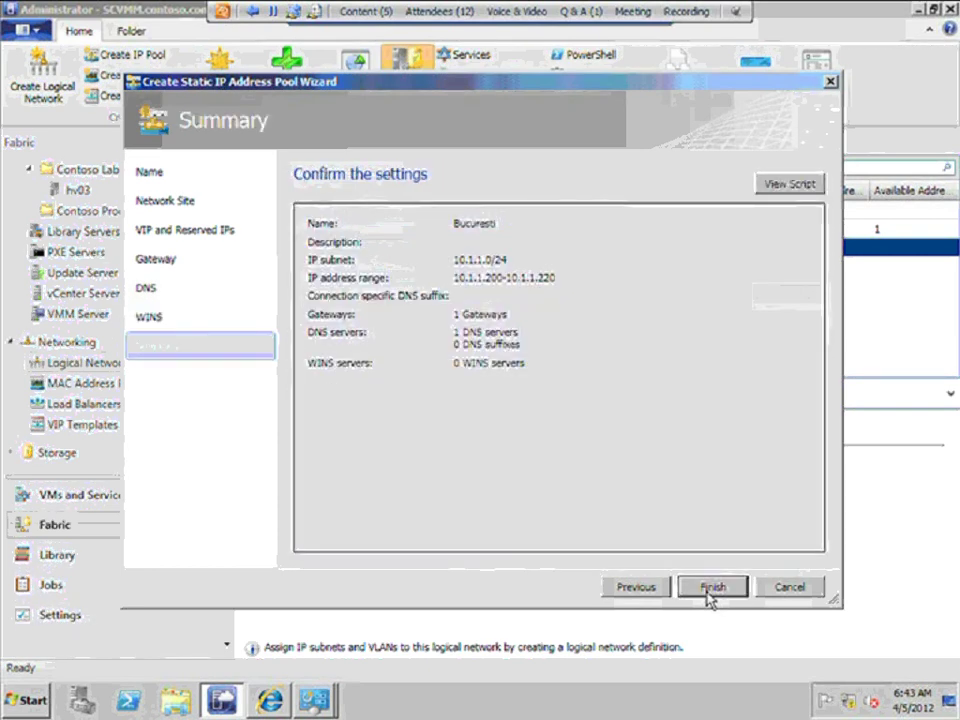
left_click(707, 590)
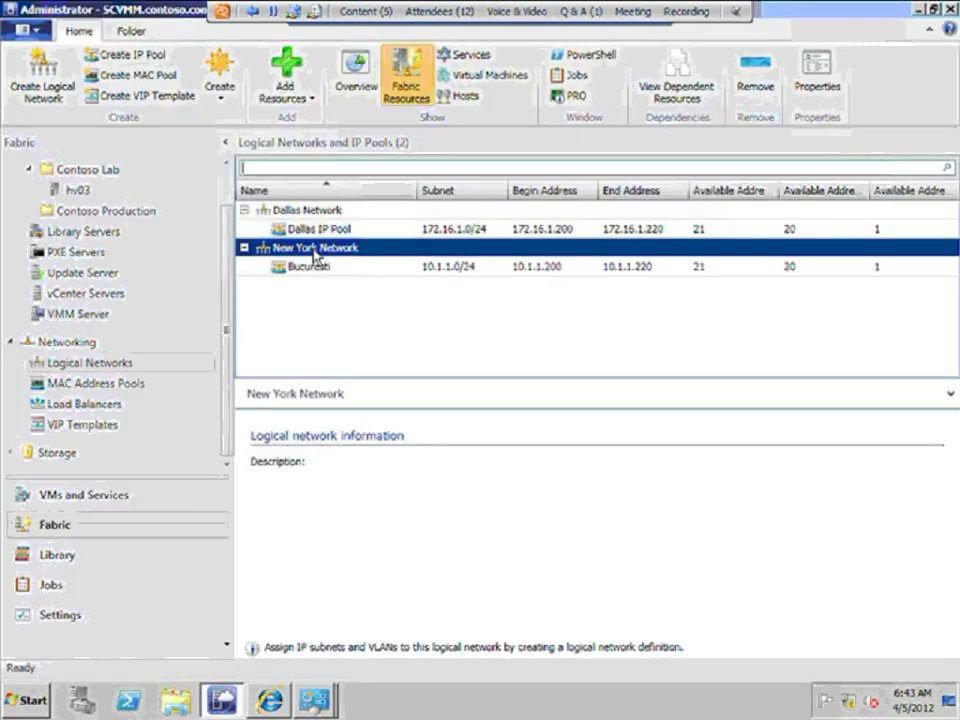
- Start another static IP address pool for the New York Network and name it Cluj-Napoca
right_click(314, 251)
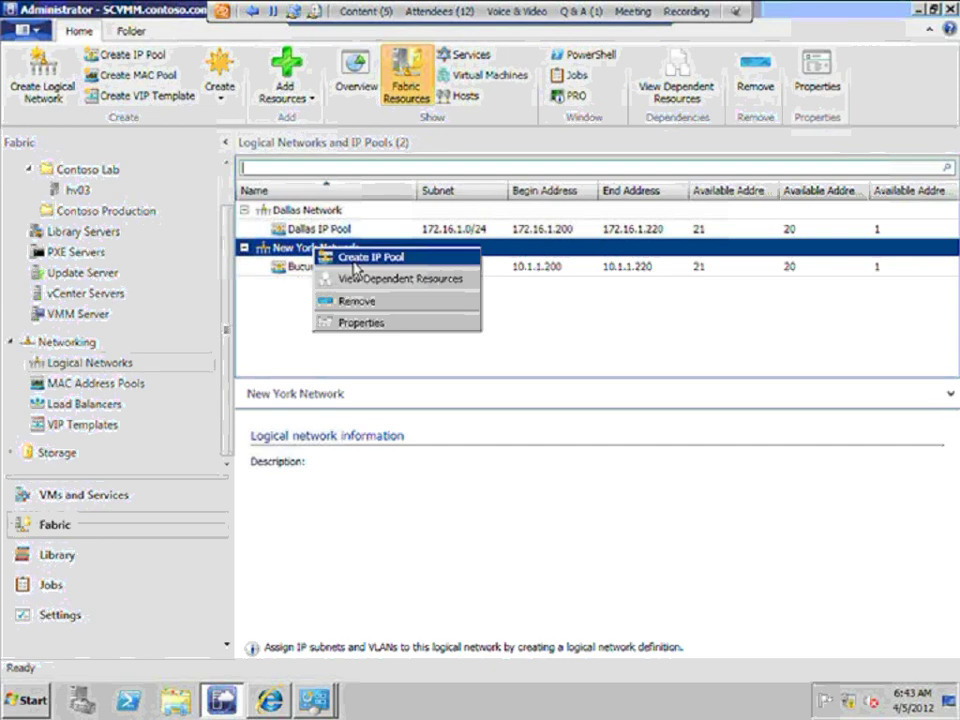
left_click(353, 260)
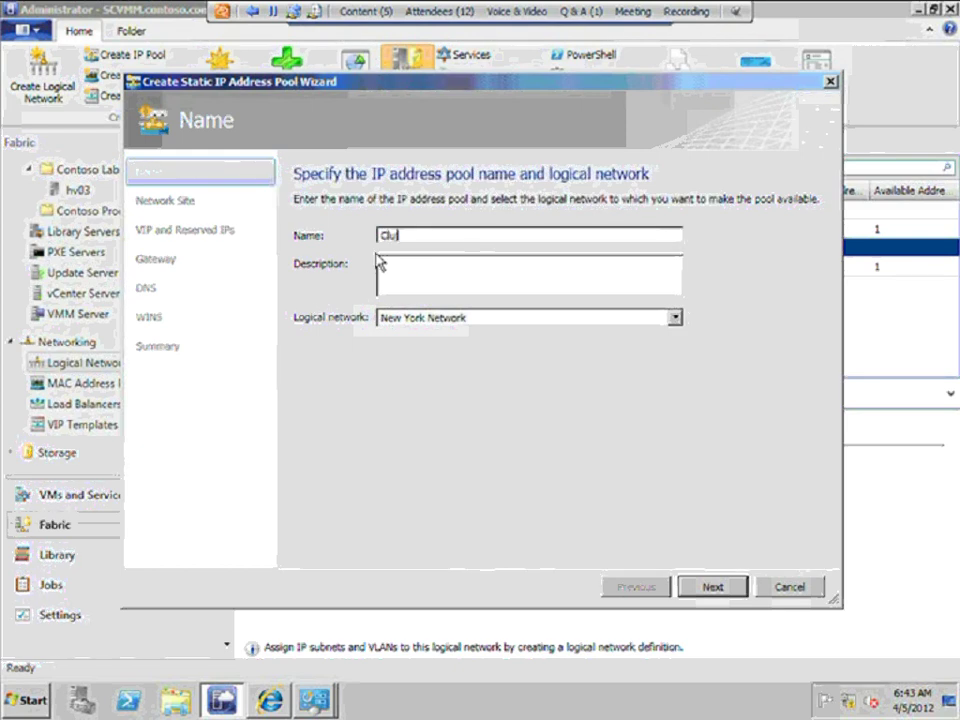
type("j-Napoca")
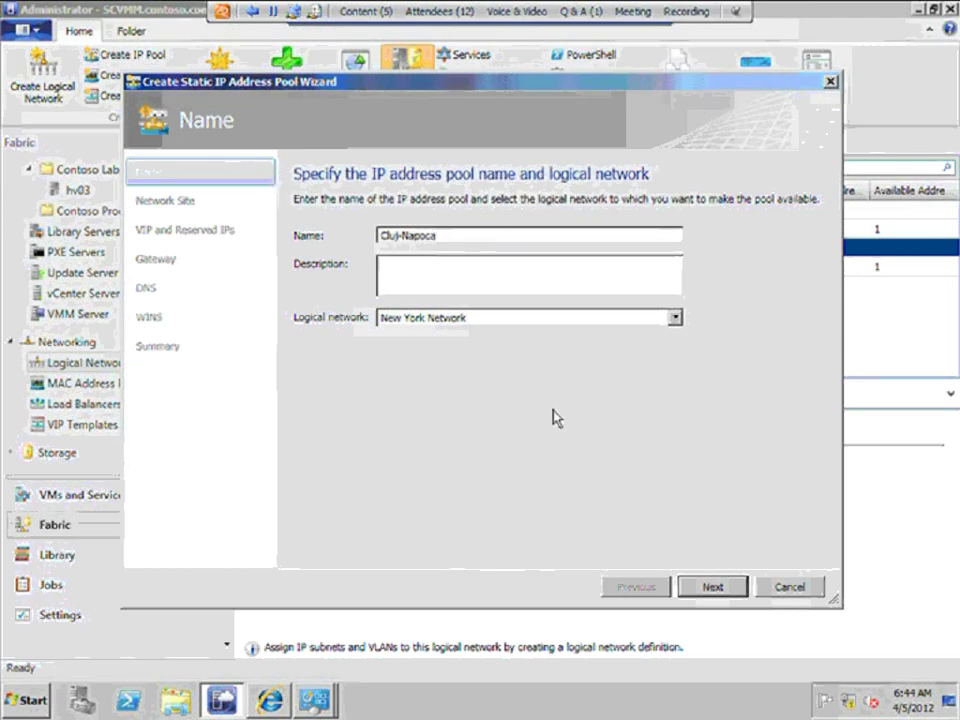
left_click(710, 588)
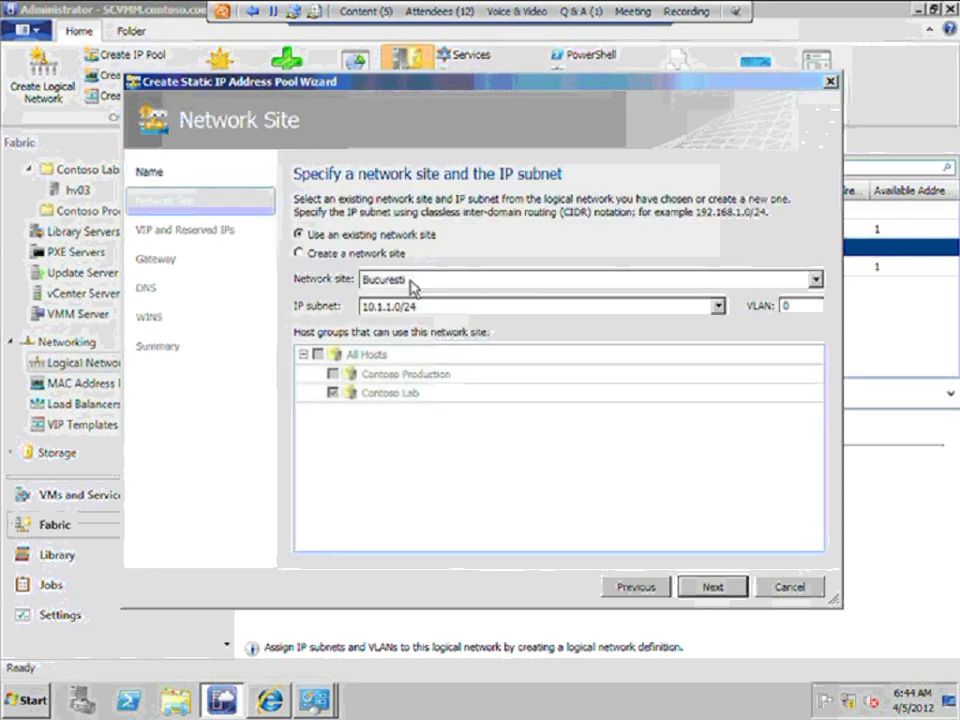
- Create a network site named Cluj-Napoca with IP subnet 10.2.2.0/24, available to the Contoso Lab host group
left_click(300, 253)
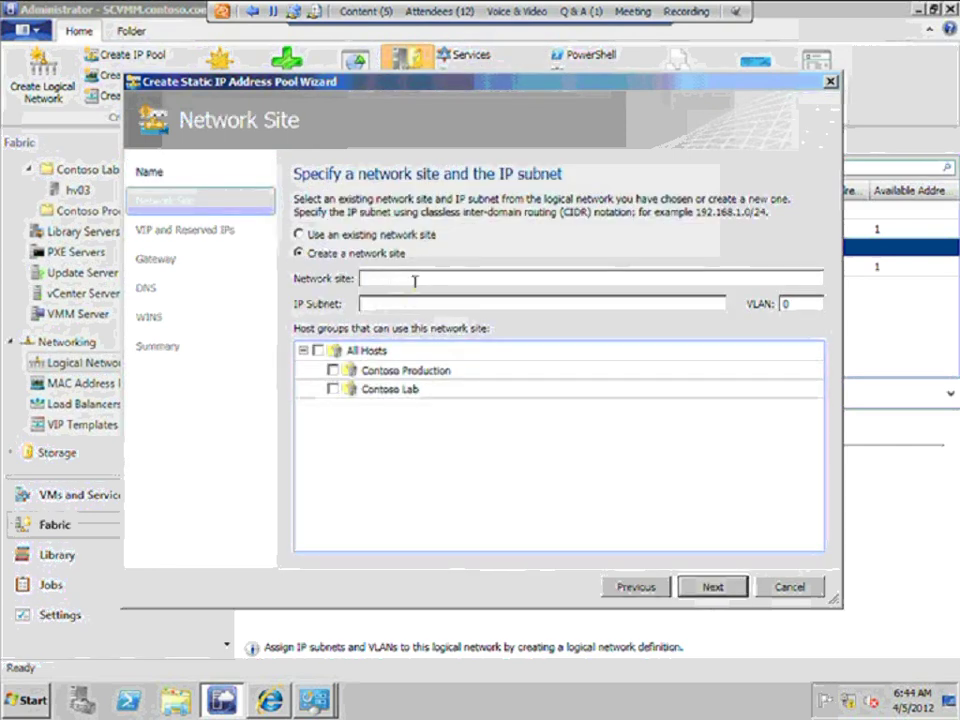
left_click(414, 281)
type("C")
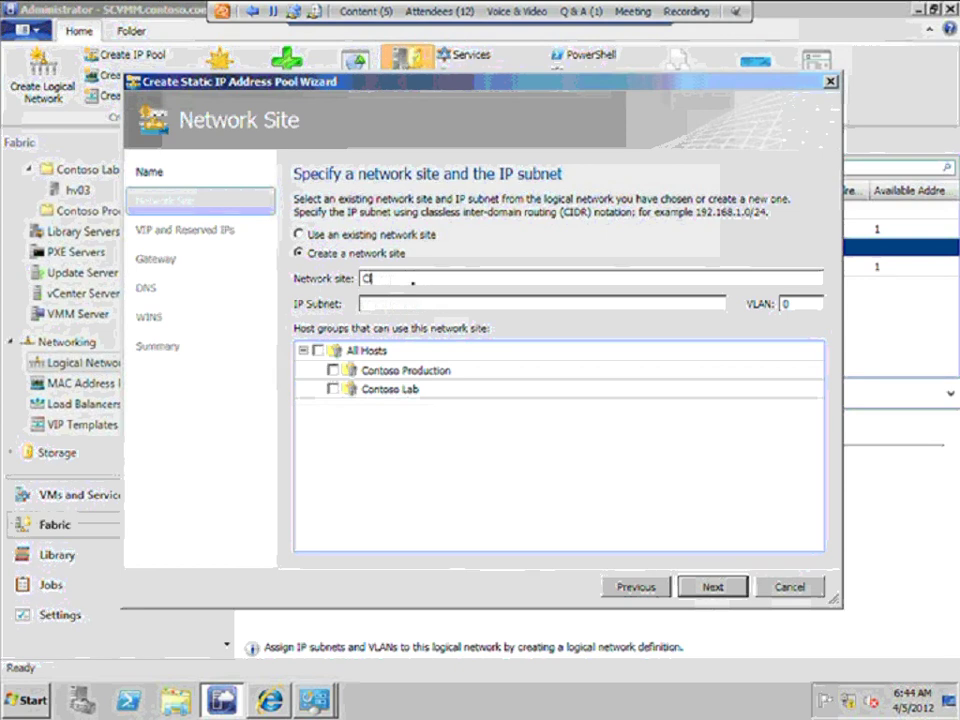
type("luj-Napoca")
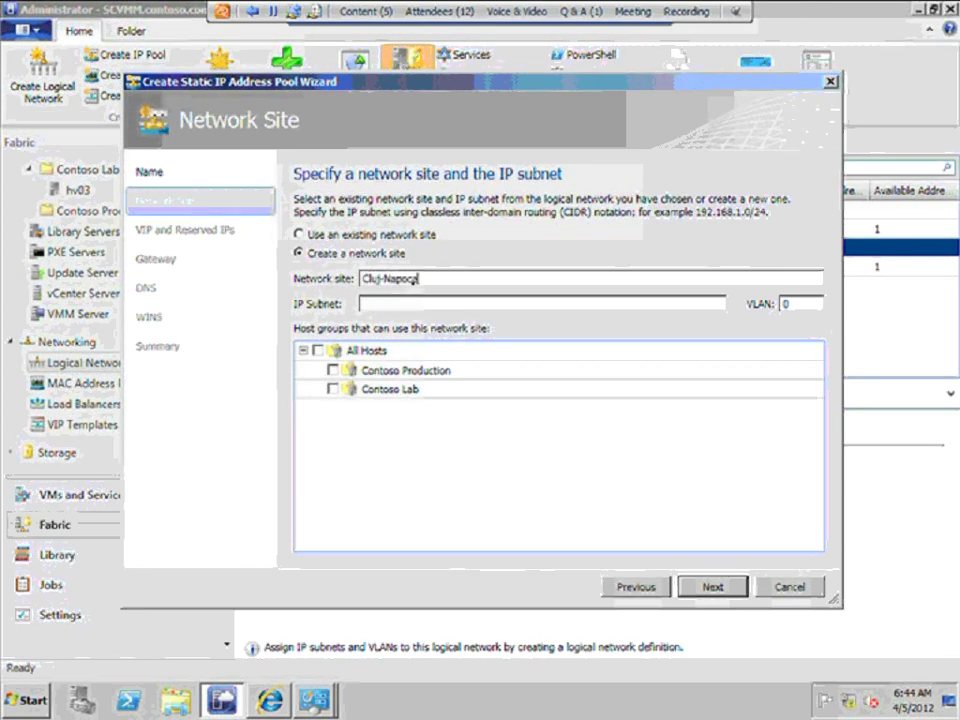
type("10.2.2.0/24")
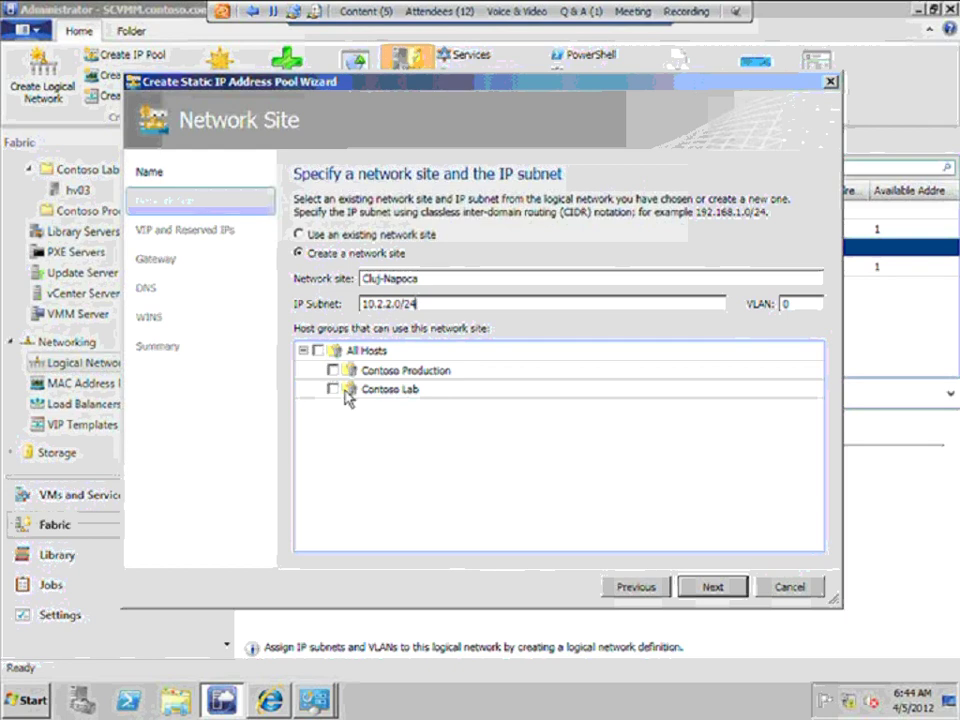
left_click(713, 592)
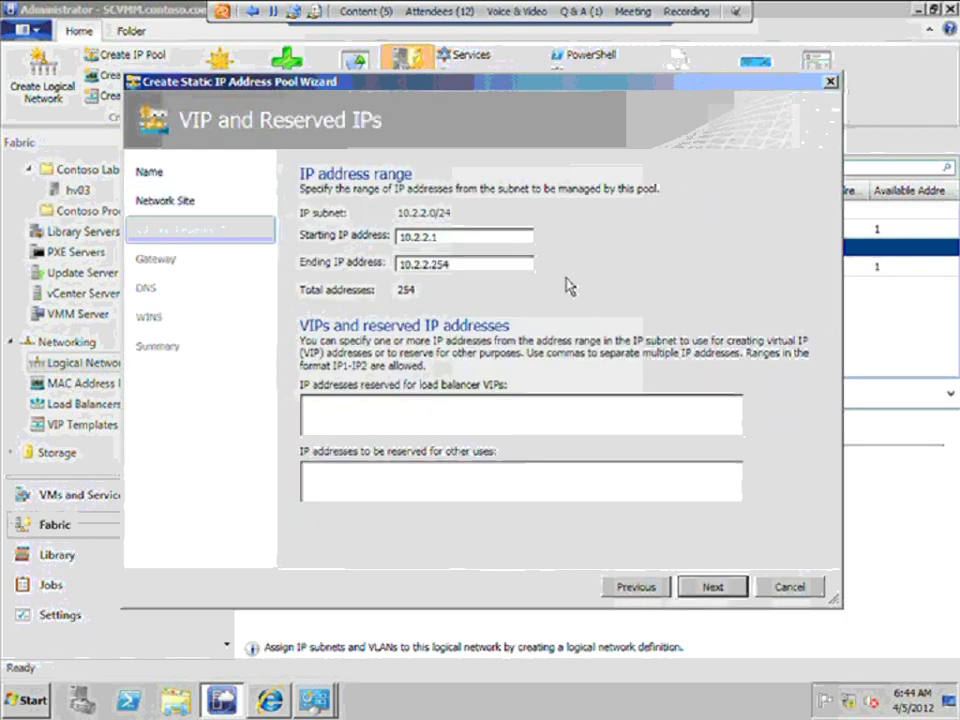
- Set the Cluj-Napoca pool's IP address range from 10.2.2.200 to 10.2.2.220
key("BackSpace")
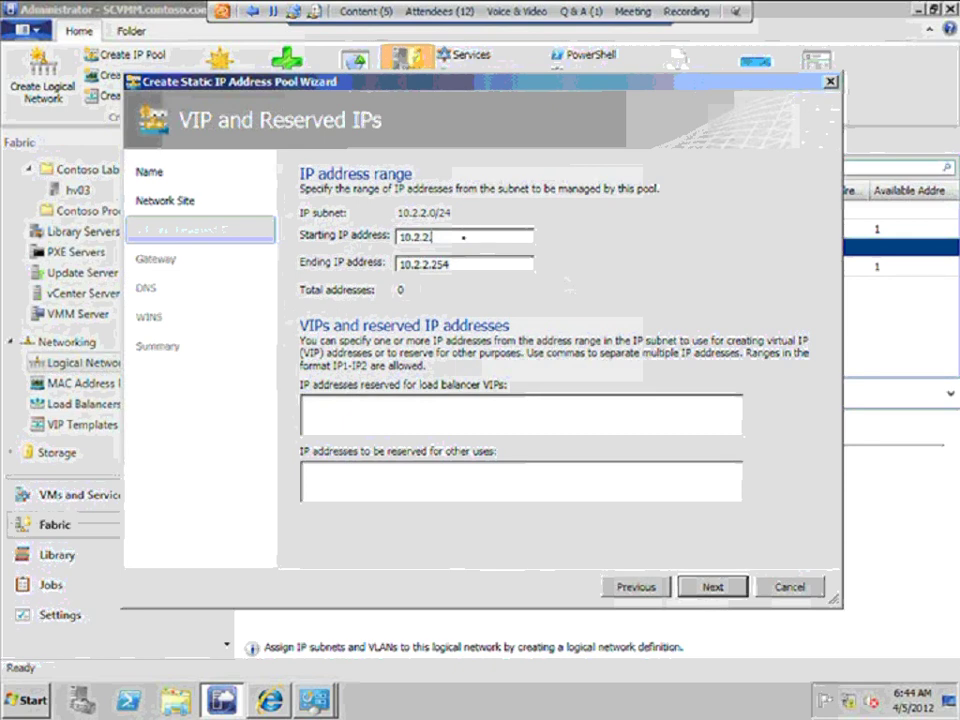
type("200")
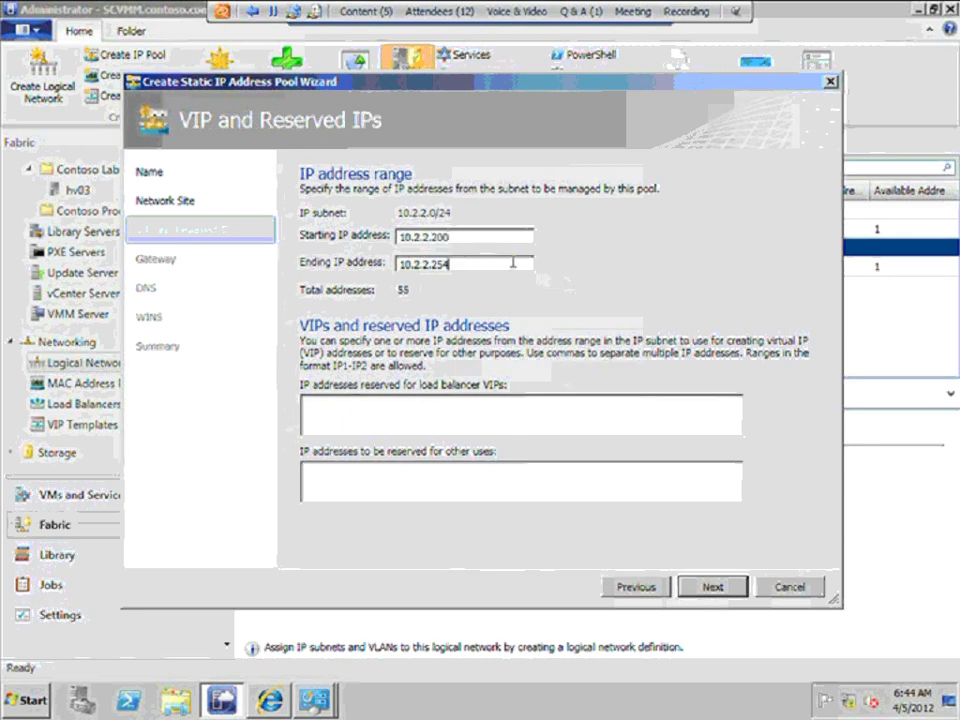
type("0")
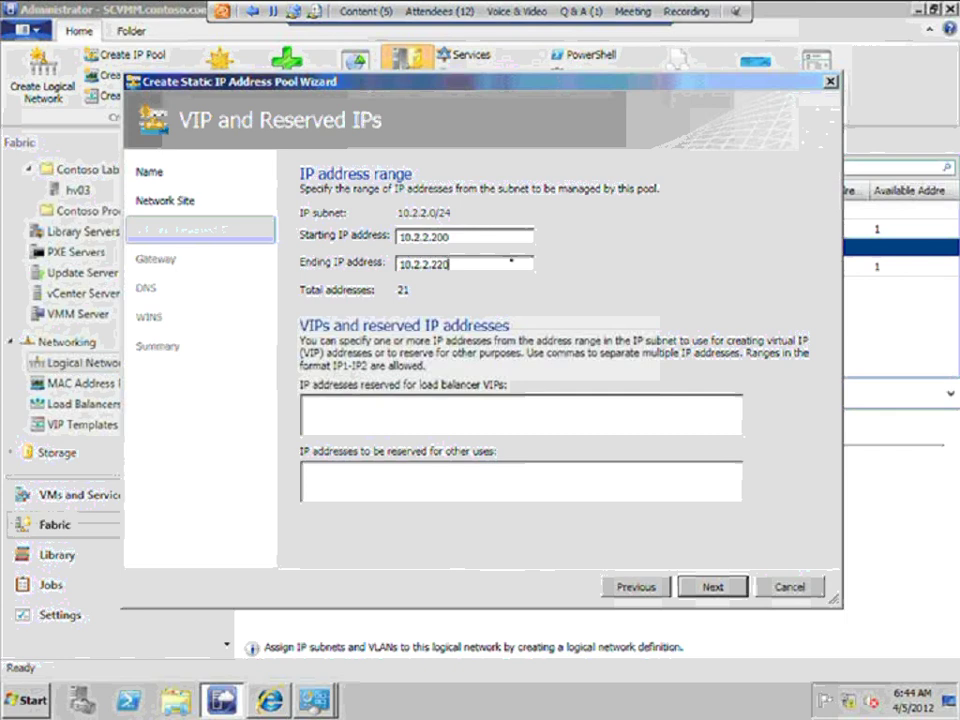
- Reserve the address 10.2.2.200 for load balancer VIPs and continue to the gateway settings
left_click(471, 404)
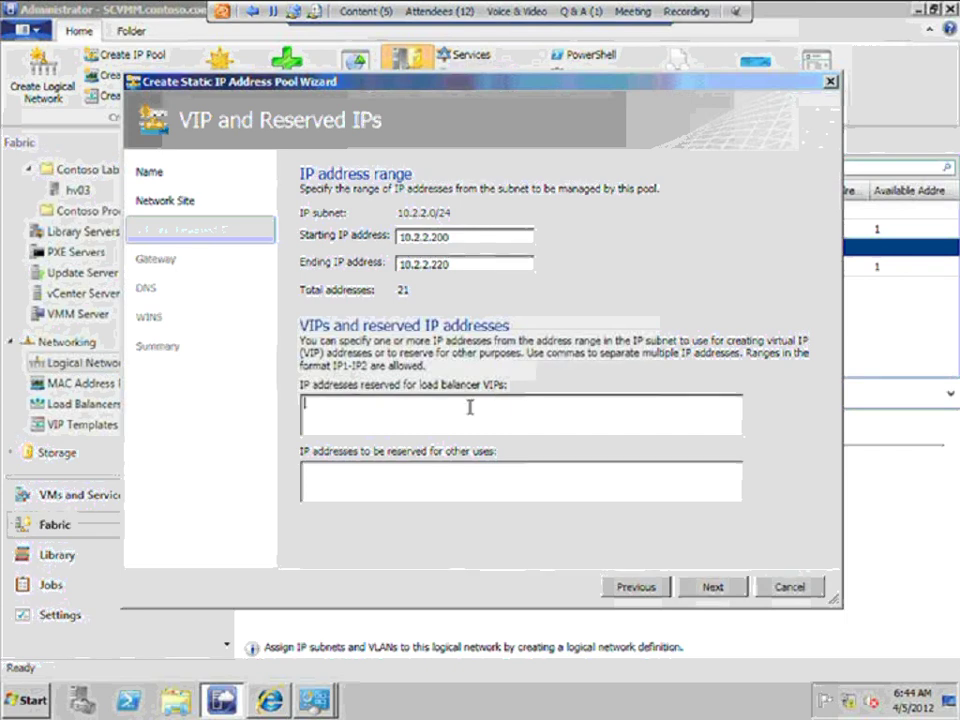
type("10.2")
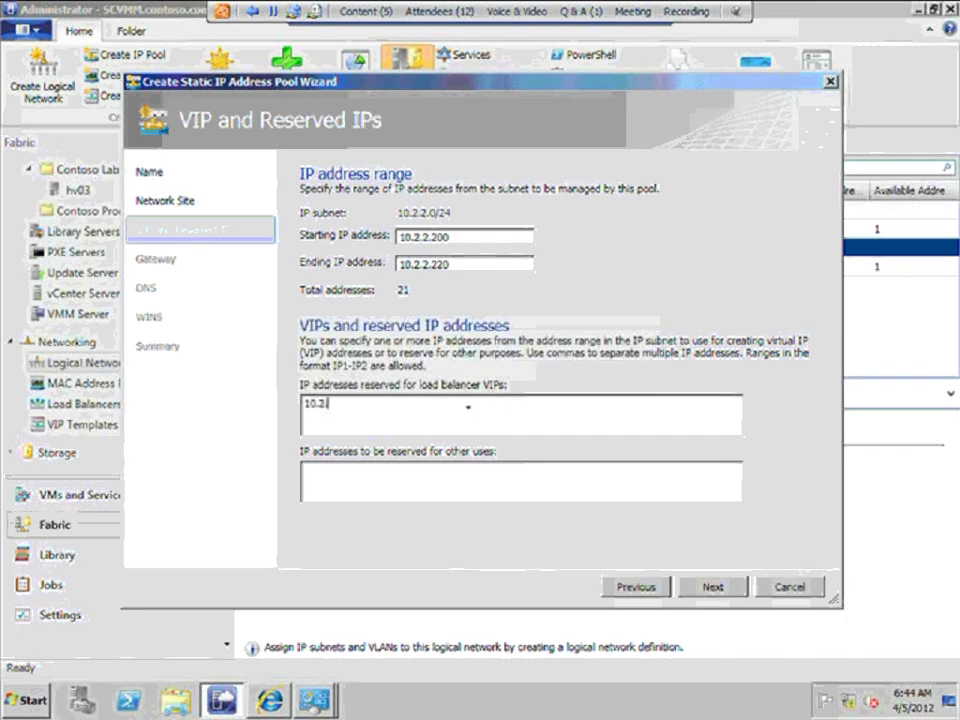
type(".2.2")
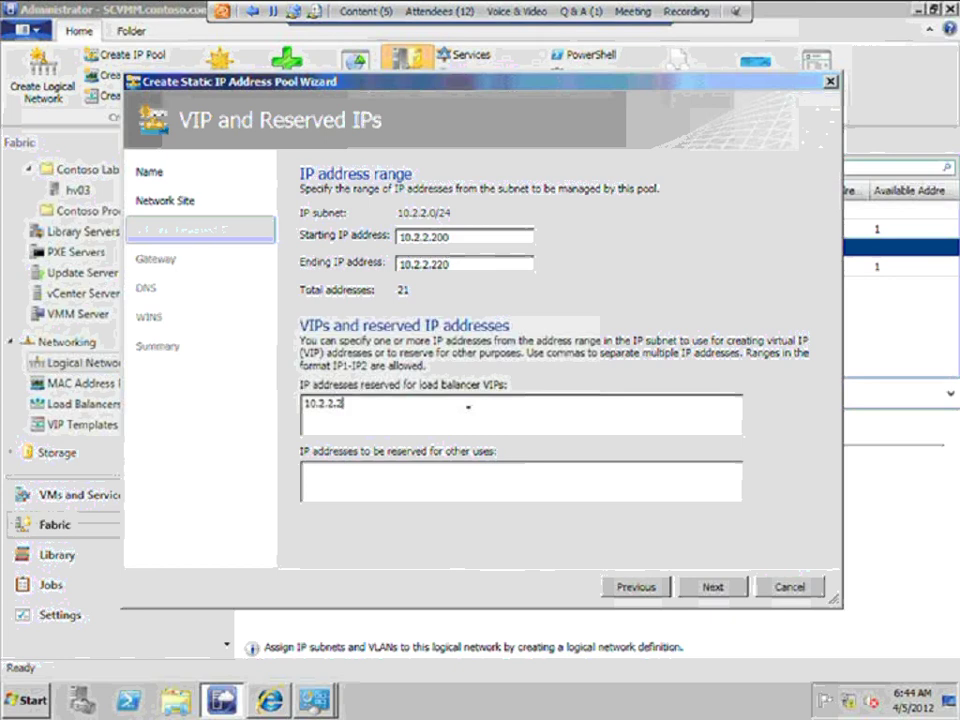
type("00")
left_click(711, 587)
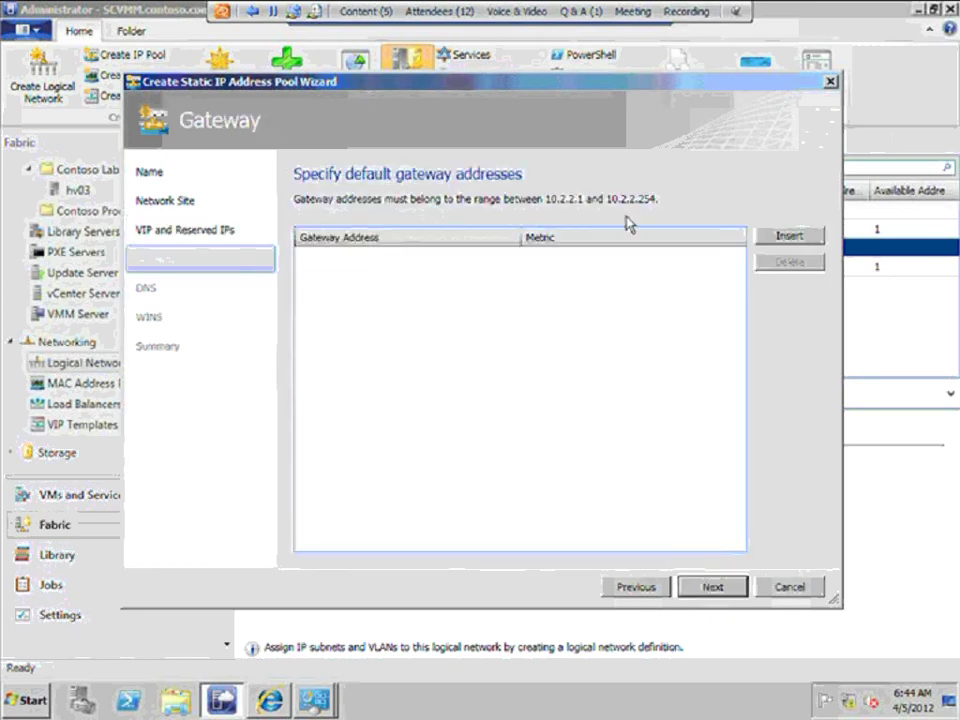
- Add 10.2.2.1 as the Cluj-Napoca pool's default gateway address and continue to the DNS settings
left_click(756, 238)
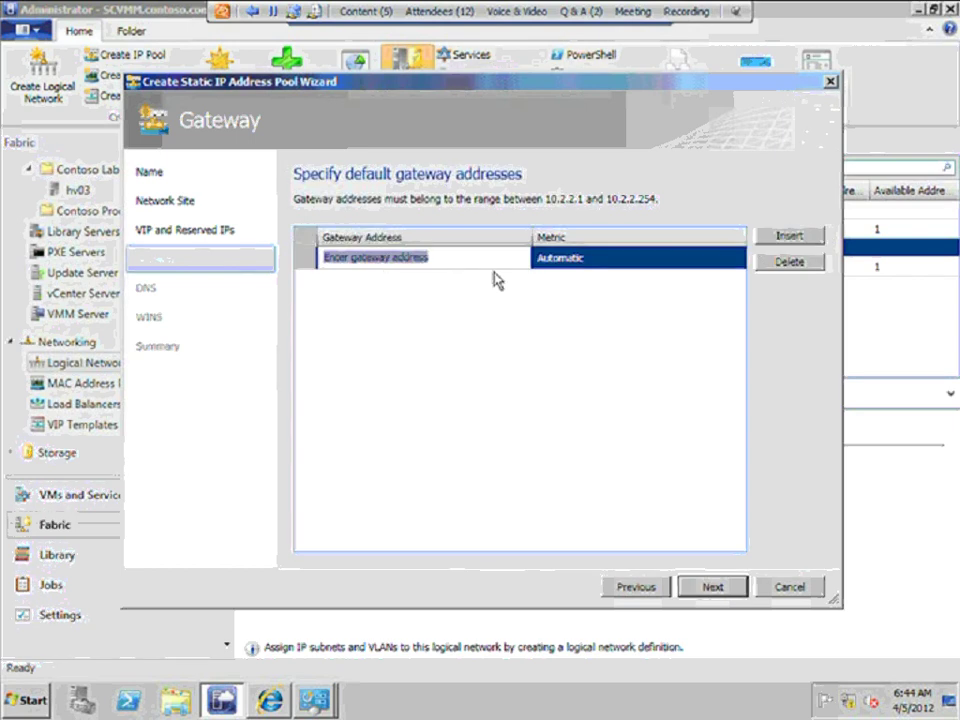
type("1")
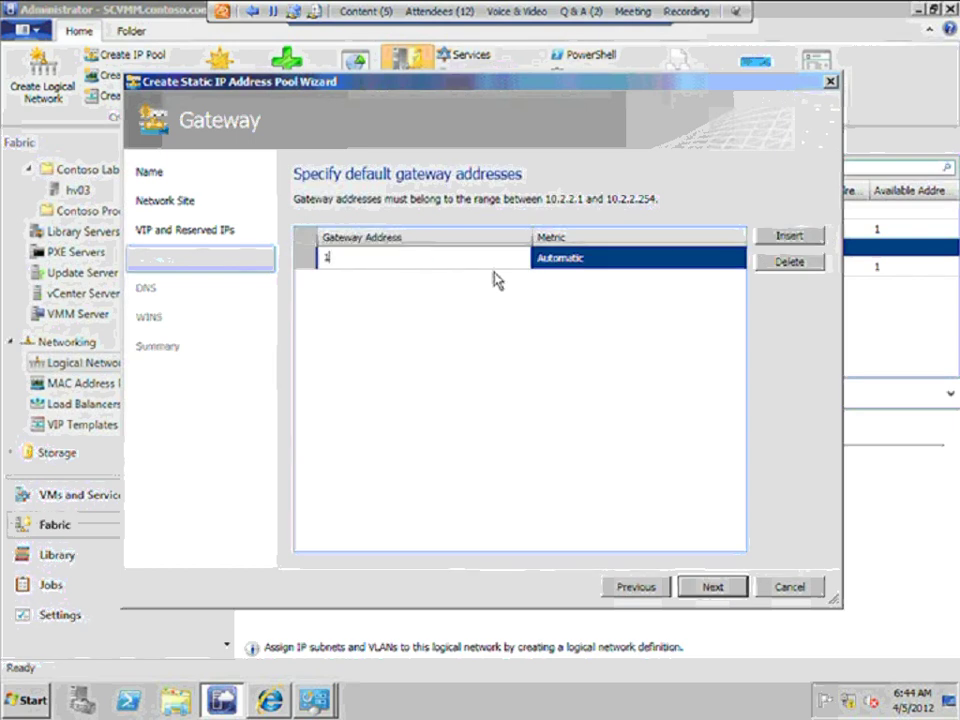
type("0.2.2.1")
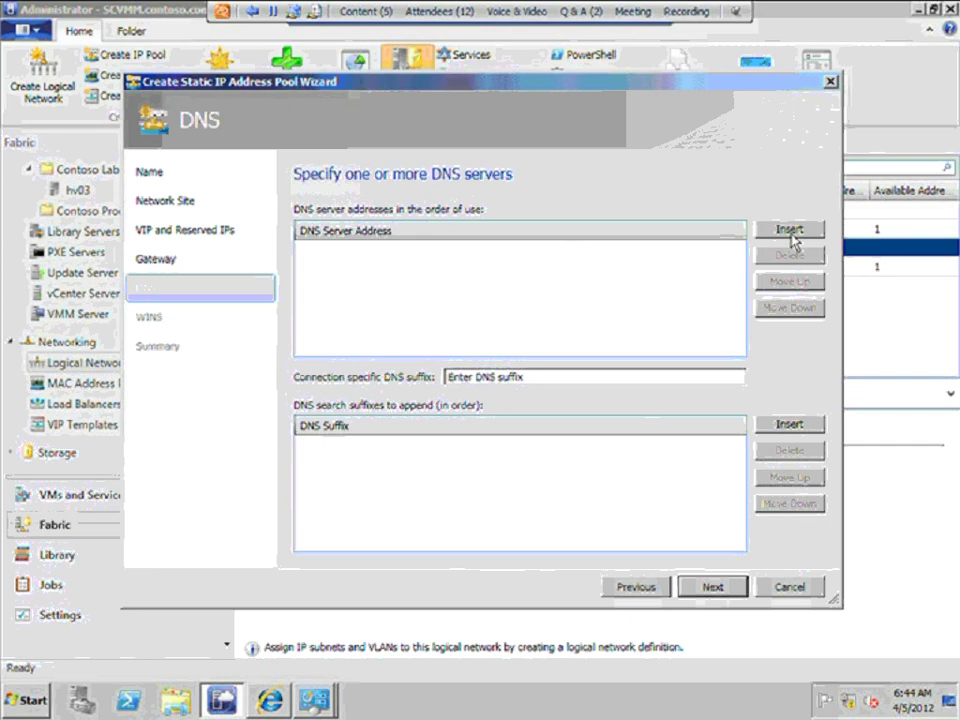
- Add 10.1.1.10 as the DNS server and finish creating the Cluj-Napoca pool without any WINS server, closing the jobs window
left_click(790, 230)
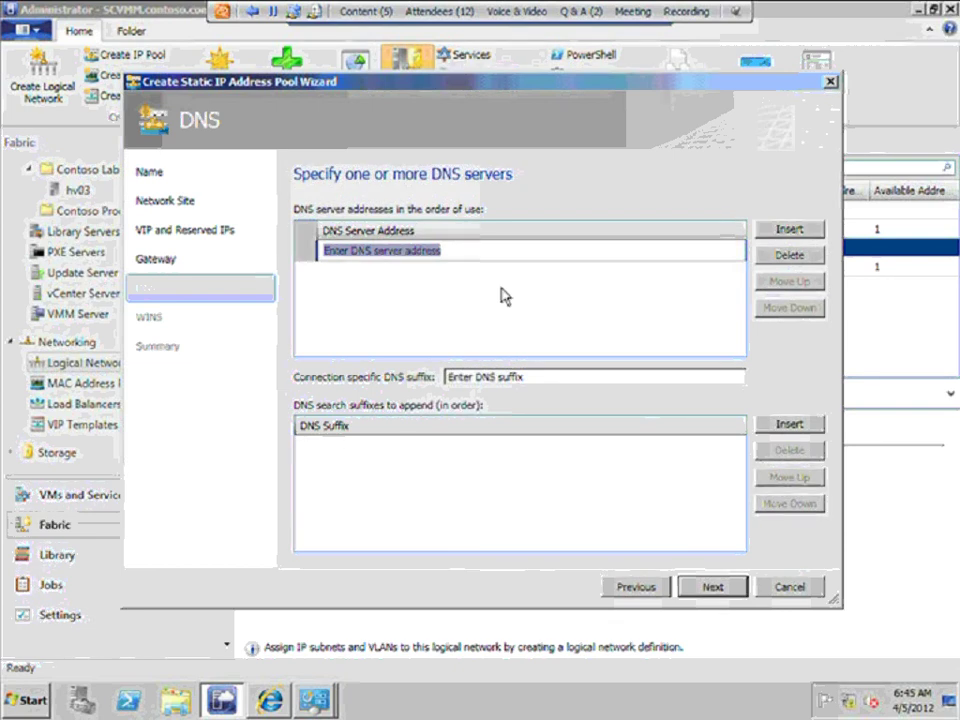
type("10")
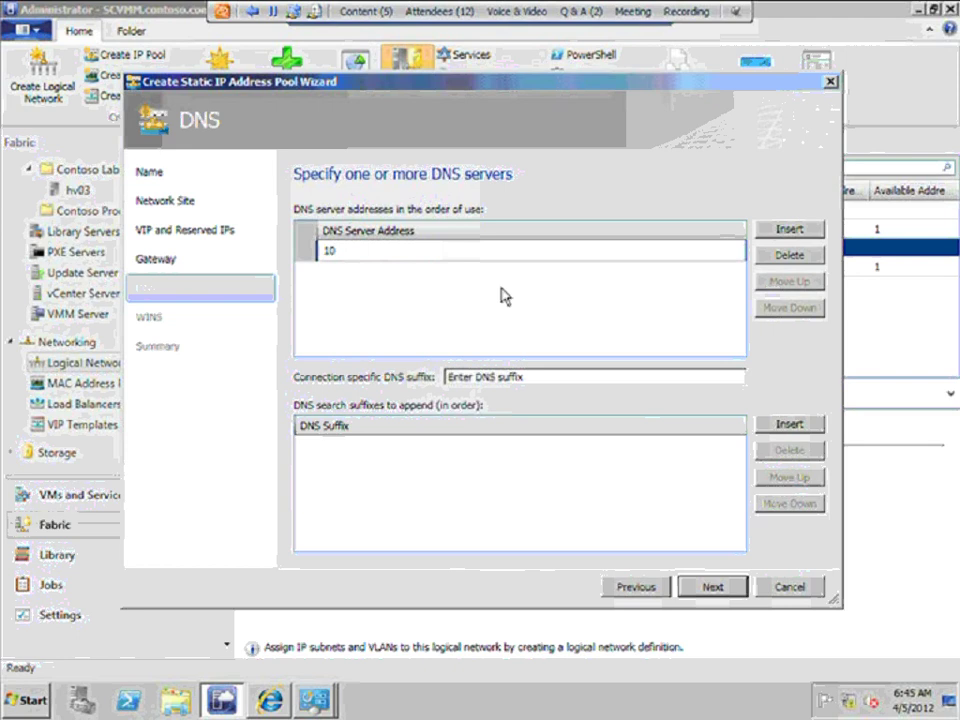
type(".1.1.10")
left_click(709, 590)
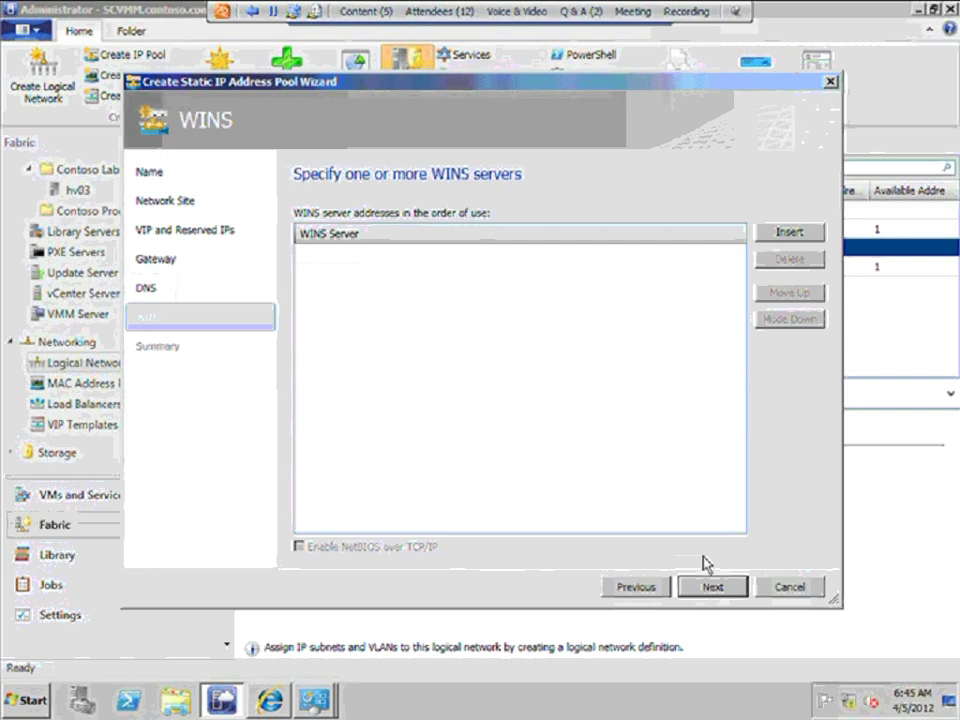
left_click(707, 581)
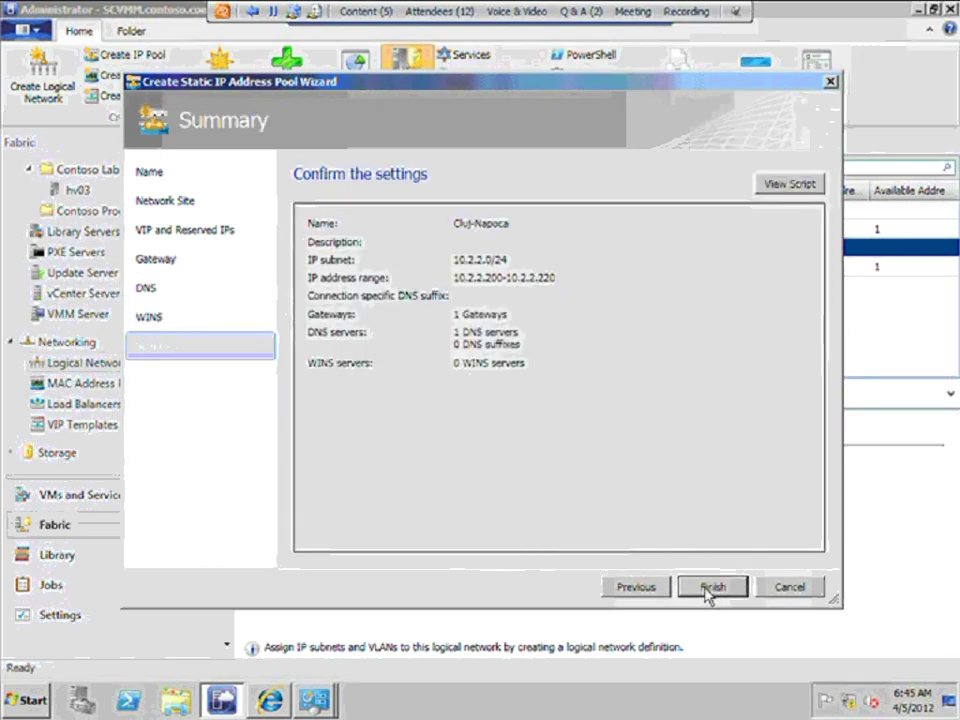
left_click(706, 589)
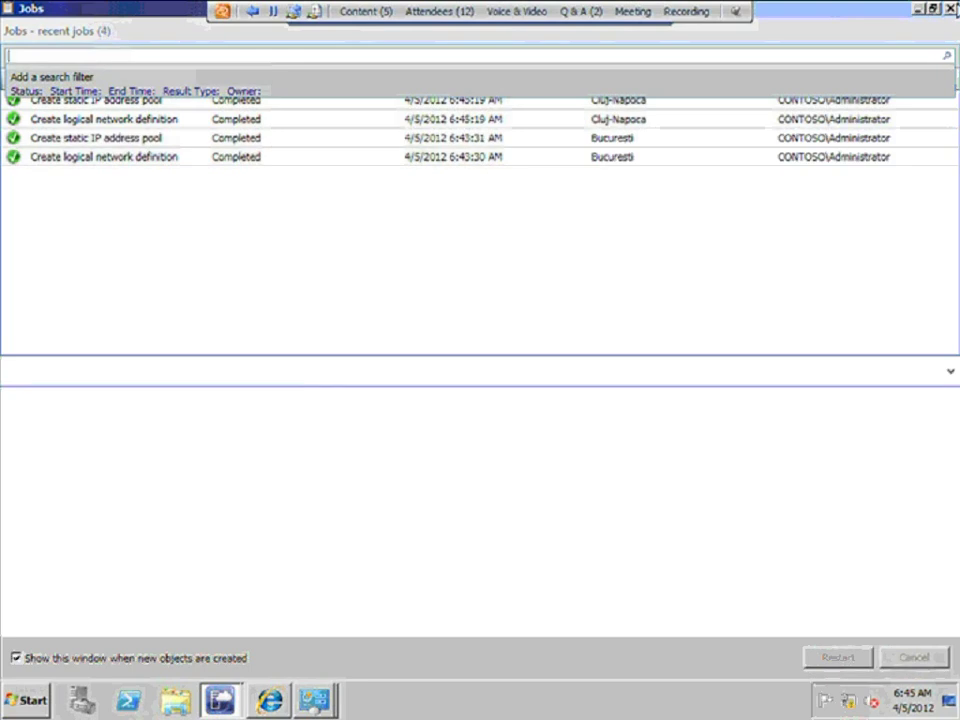
left_click(949, 18)
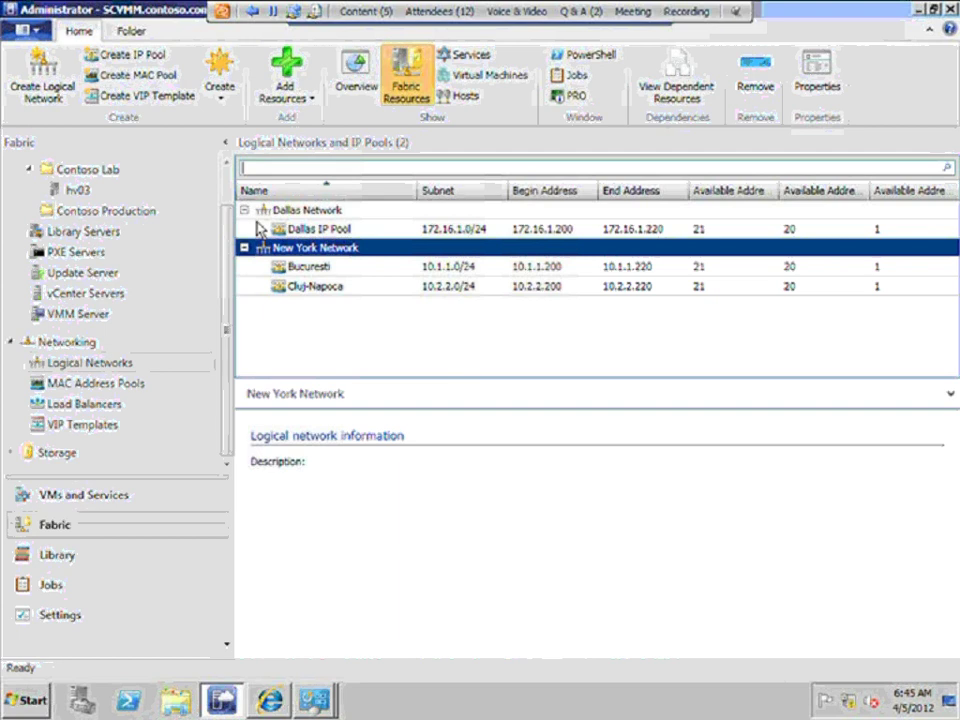
- Compare the address details, usage and host groups of the Bucuresti and Cluj-Napoca pools under the New York Network
left_click(305, 252)
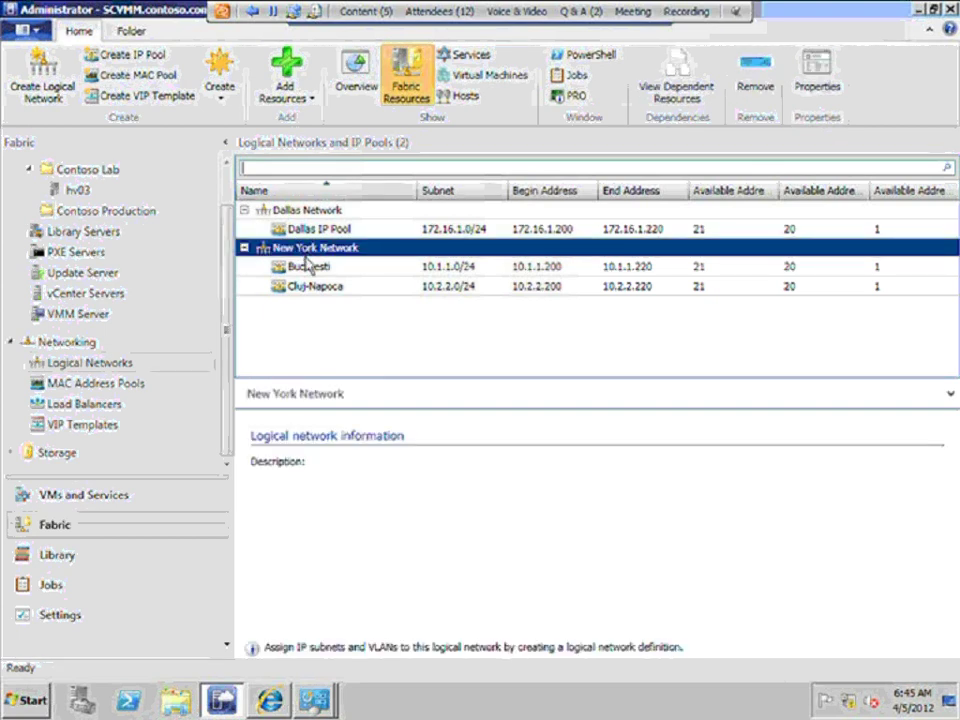
left_click(315, 268)
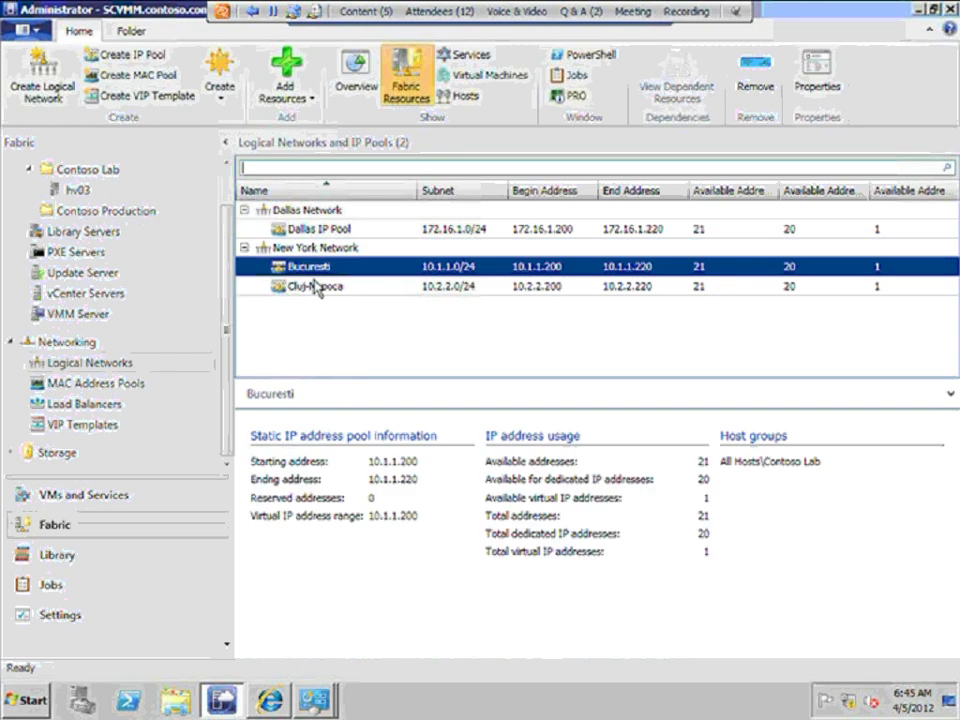
left_click(316, 289)
left_click(316, 270)
left_click(316, 289)
left_click(316, 270)
left_click(318, 290)
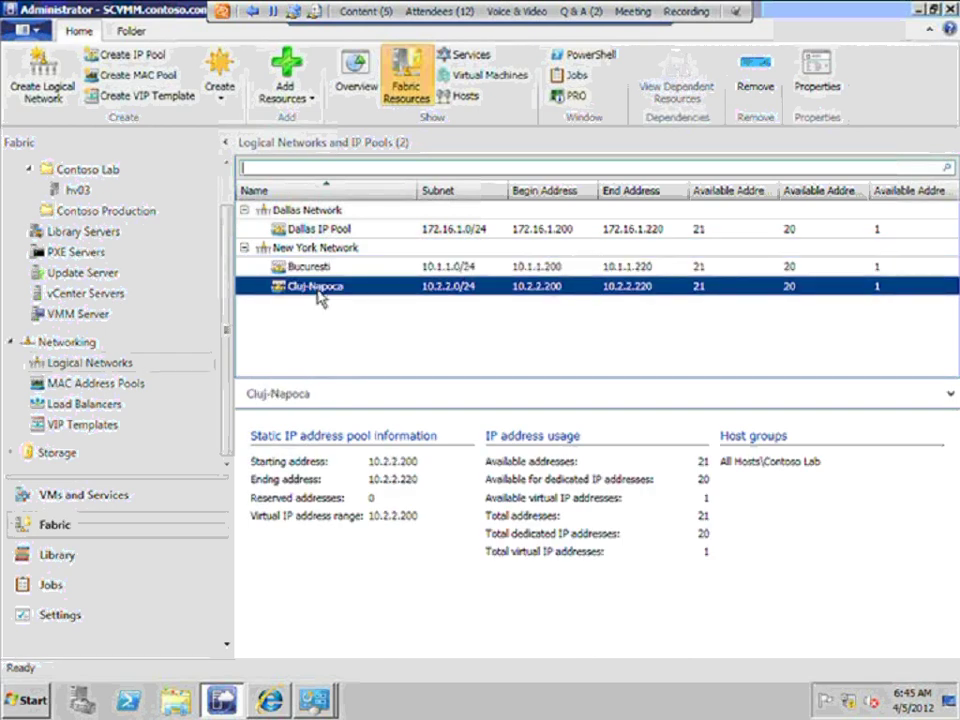
left_click(316, 268)
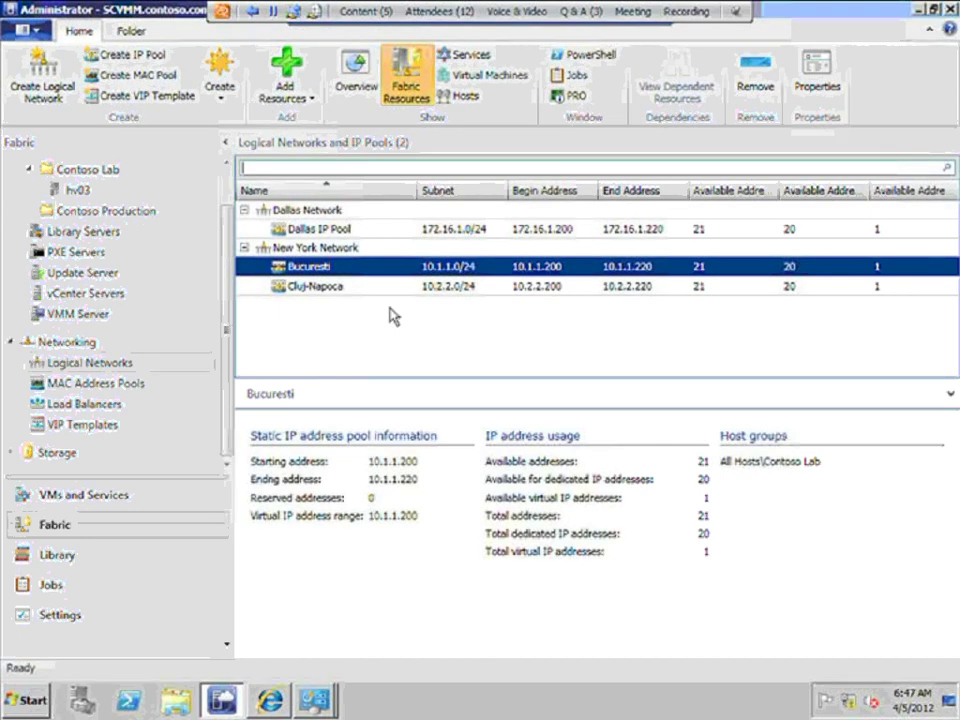
- Open the fabric's storage providers and create a storage classification named Gold without a description
double_click(52, 452)
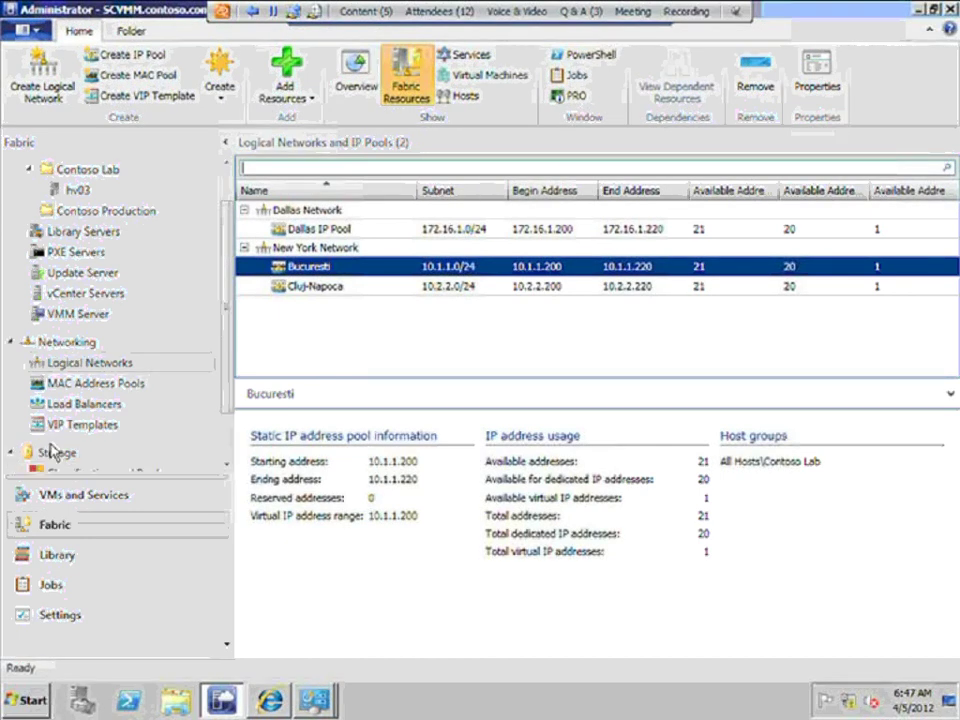
scroll(150, 420, "down", 1)
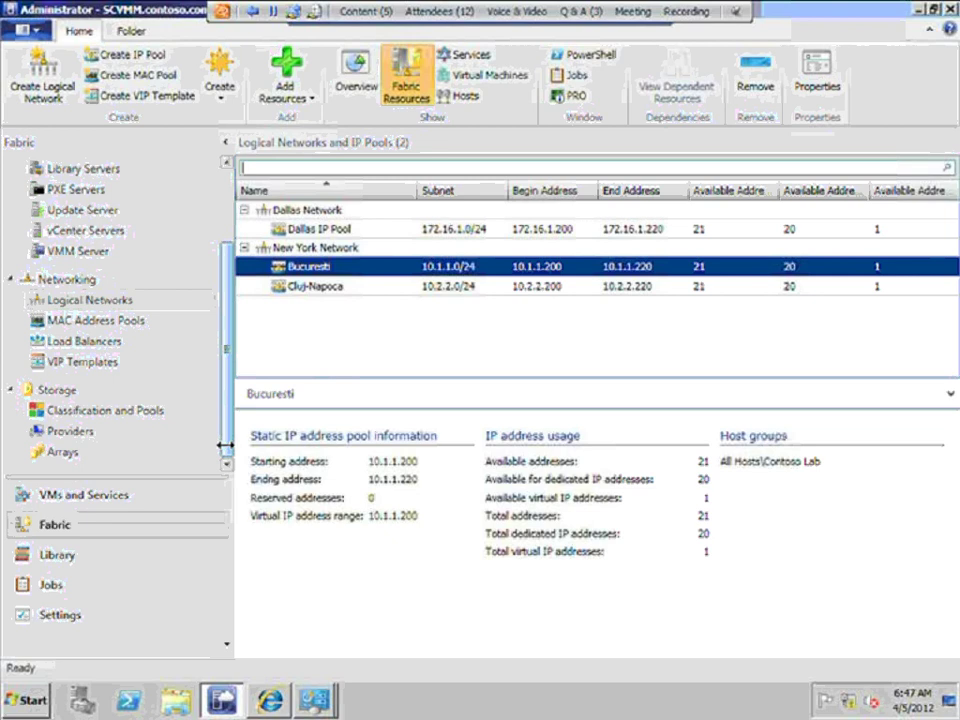
left_click(106, 433)
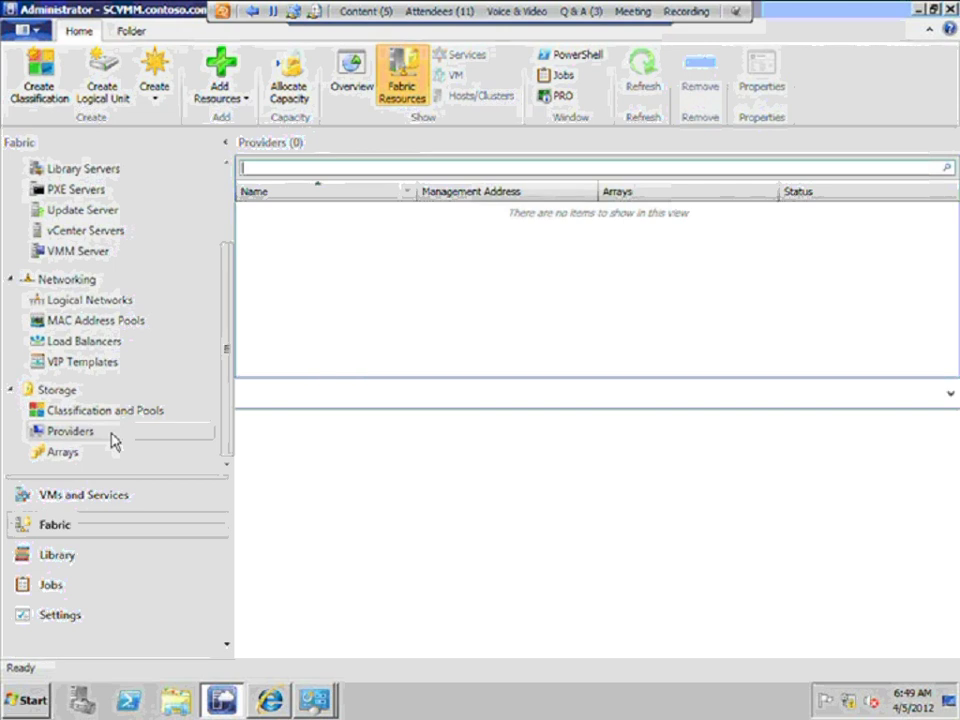
left_click(42, 79)
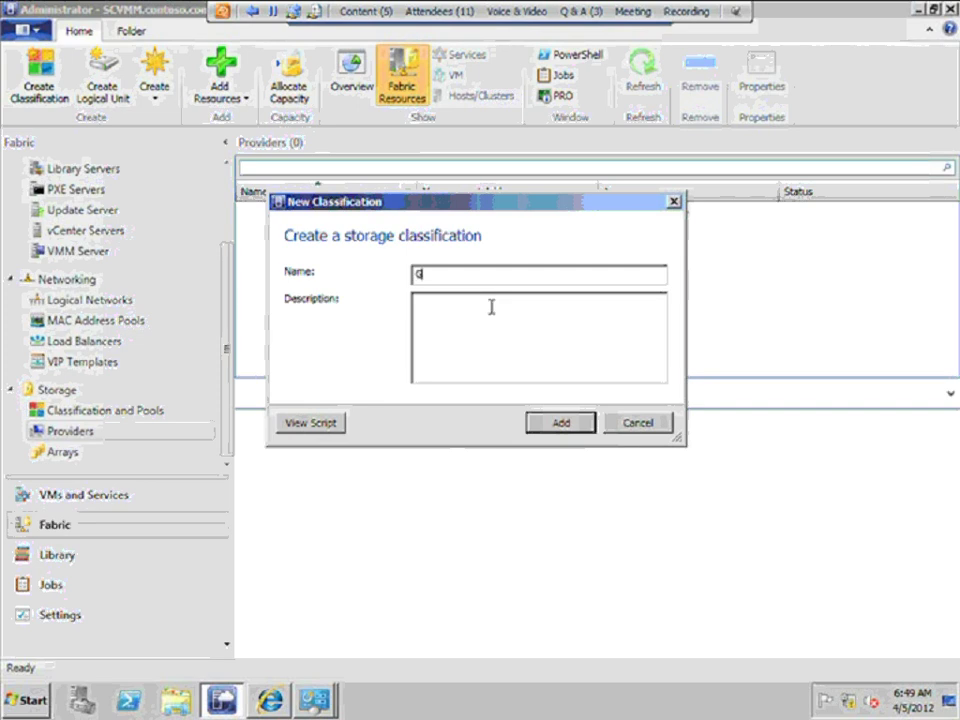
type("old")
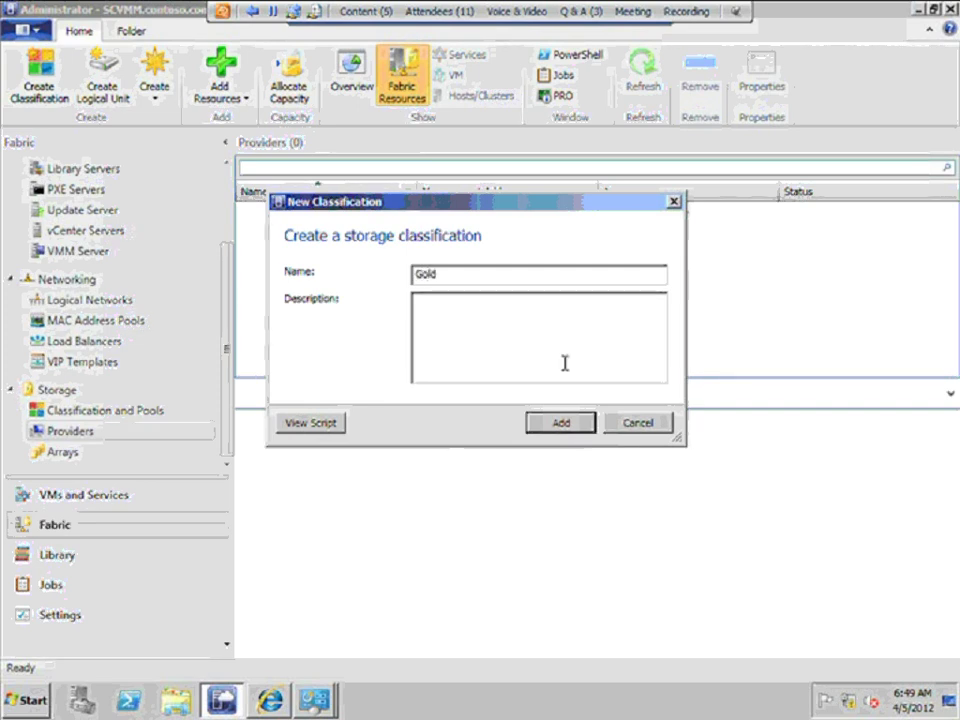
left_click(562, 424)
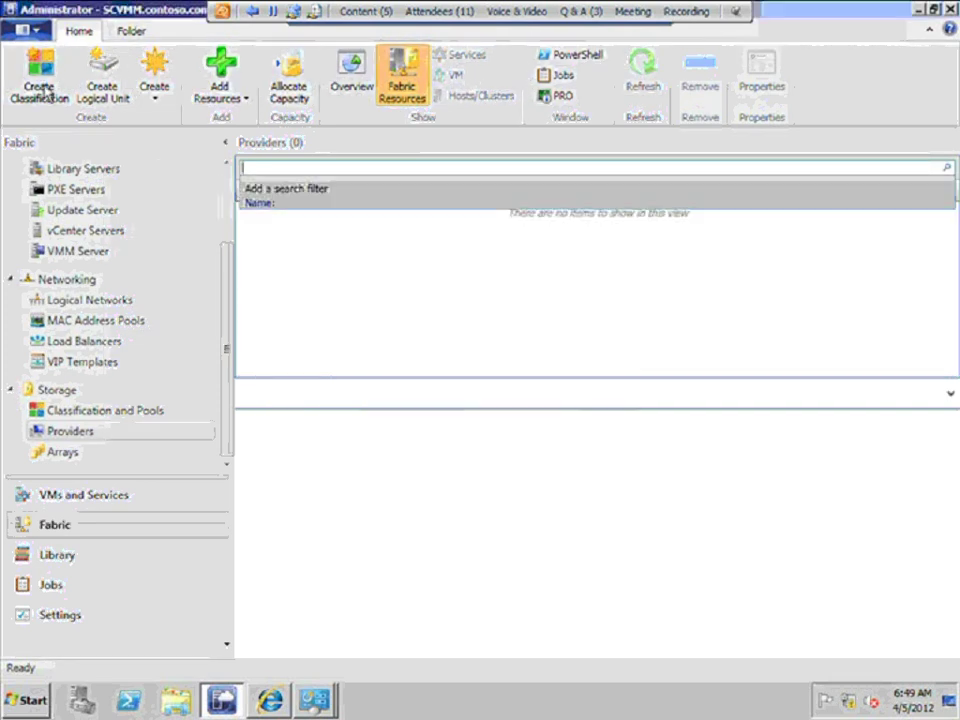
- Create a second storage classification named Silver
left_click(44, 92)
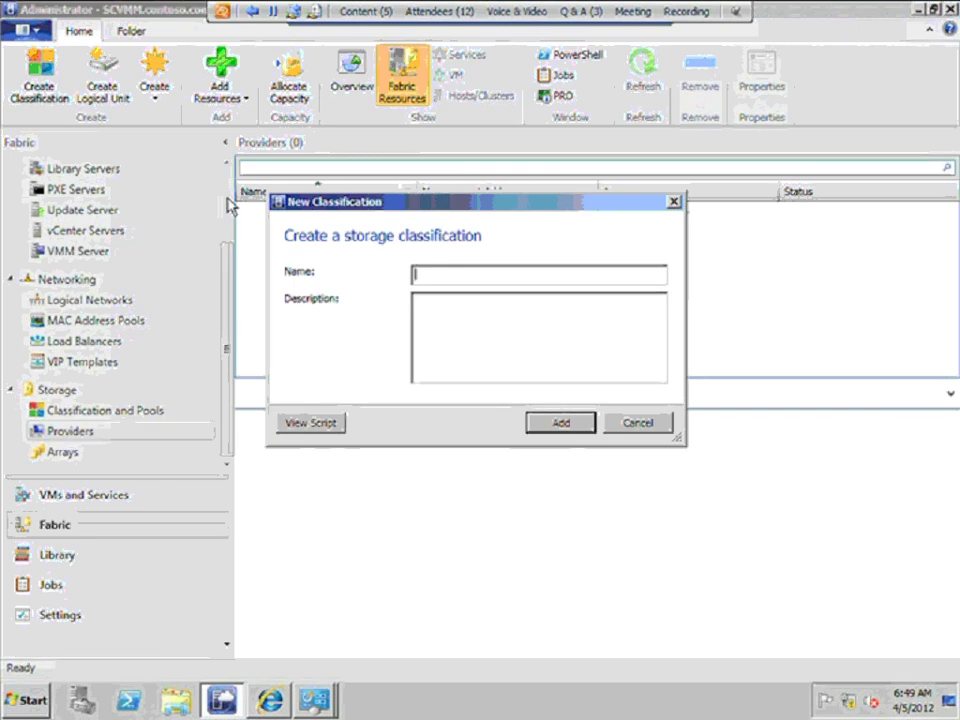
type("Silver")
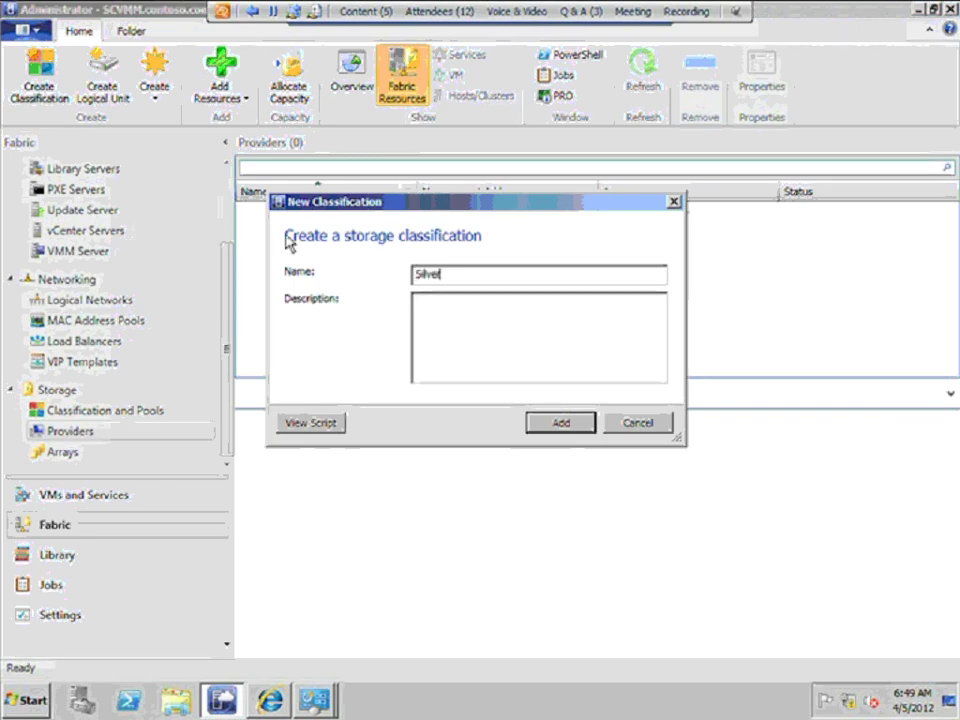
left_click(558, 425)
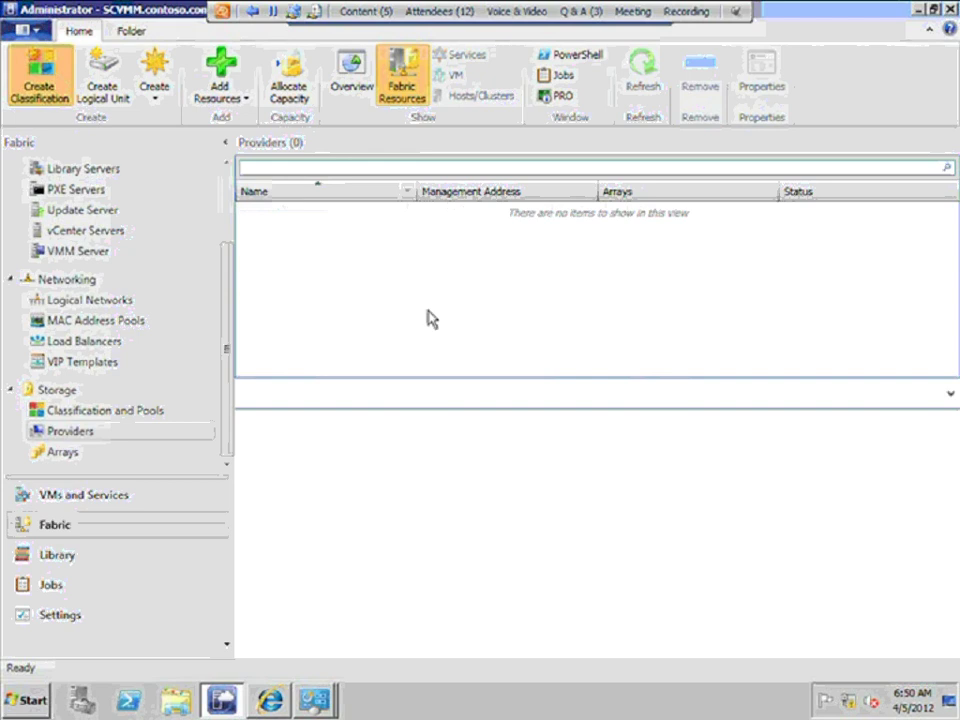
- Create a storage classification named Bronze, and view the Gold classification's details among the classifications and pools
type("Bro")
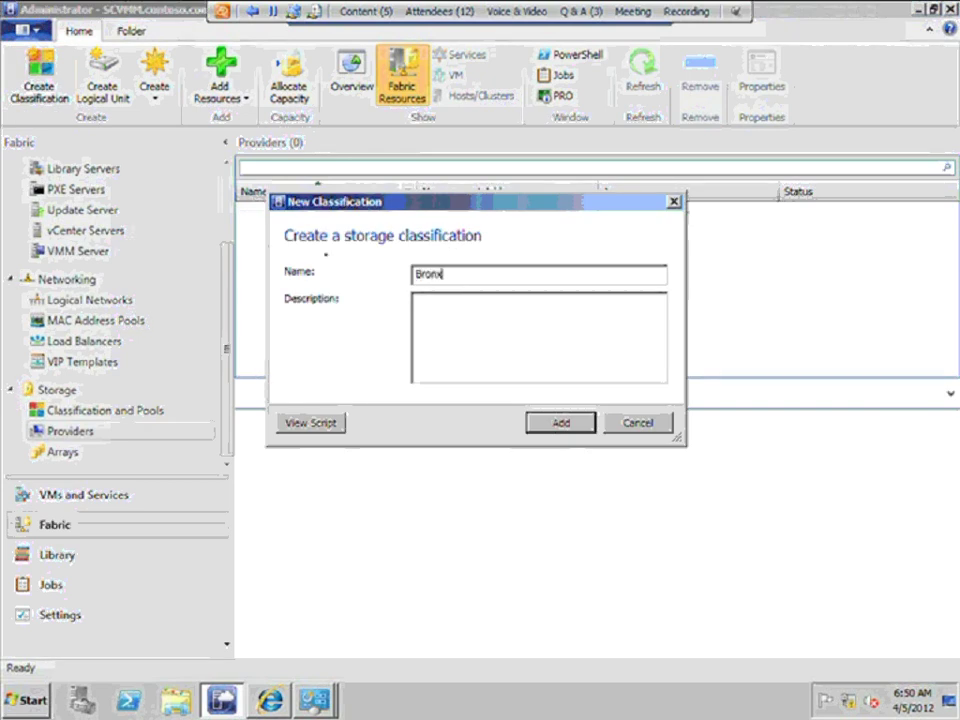
type("nx")
key("BackSpace")
type("ze")
left_click(563, 425)
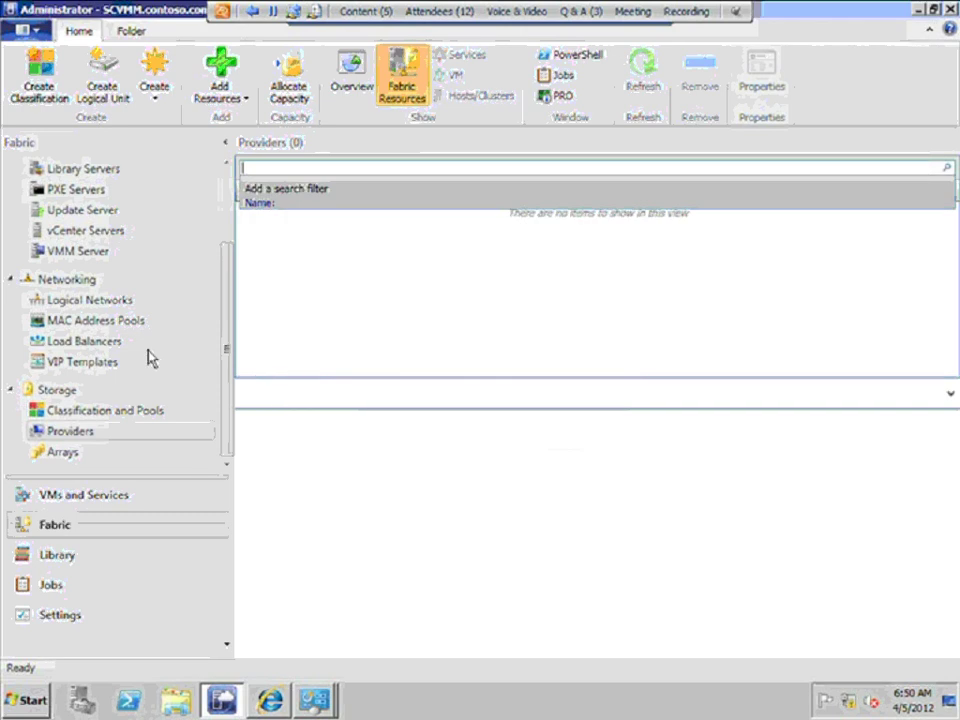
left_click(93, 410)
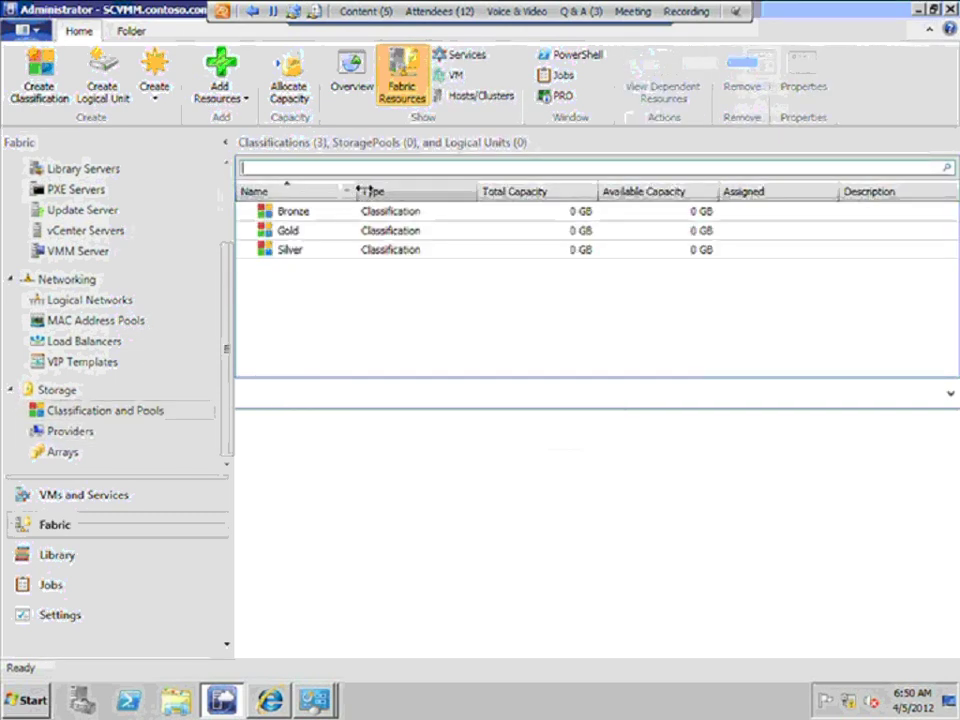
left_click(310, 231)
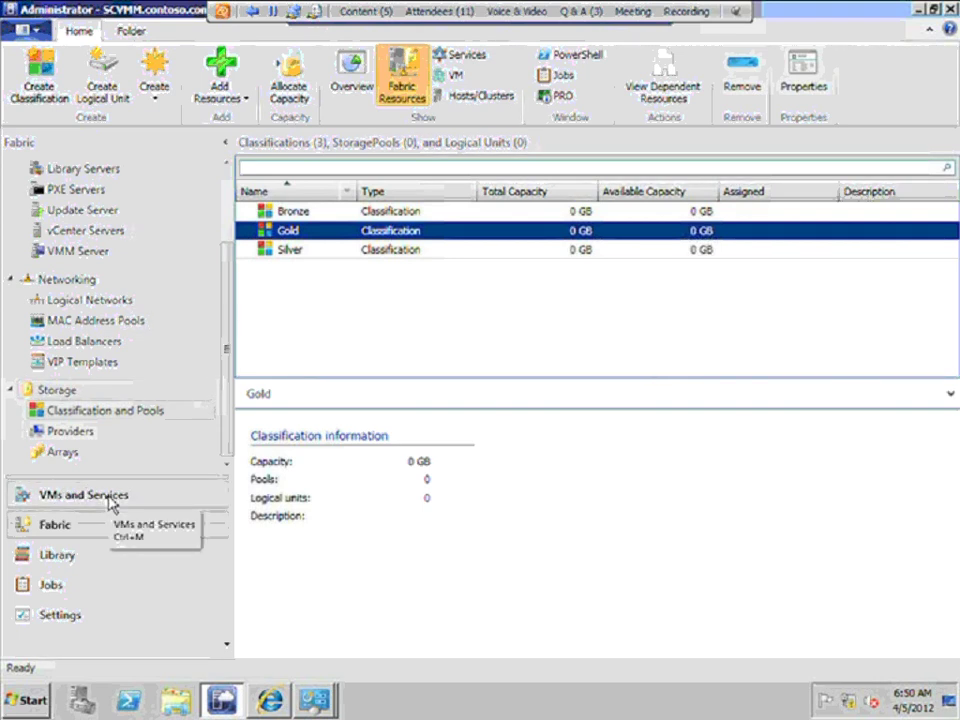
- Start a new VM template in the library, using the virtual hard disk WS08R2SP1.vhd as its source
left_click(77, 560)
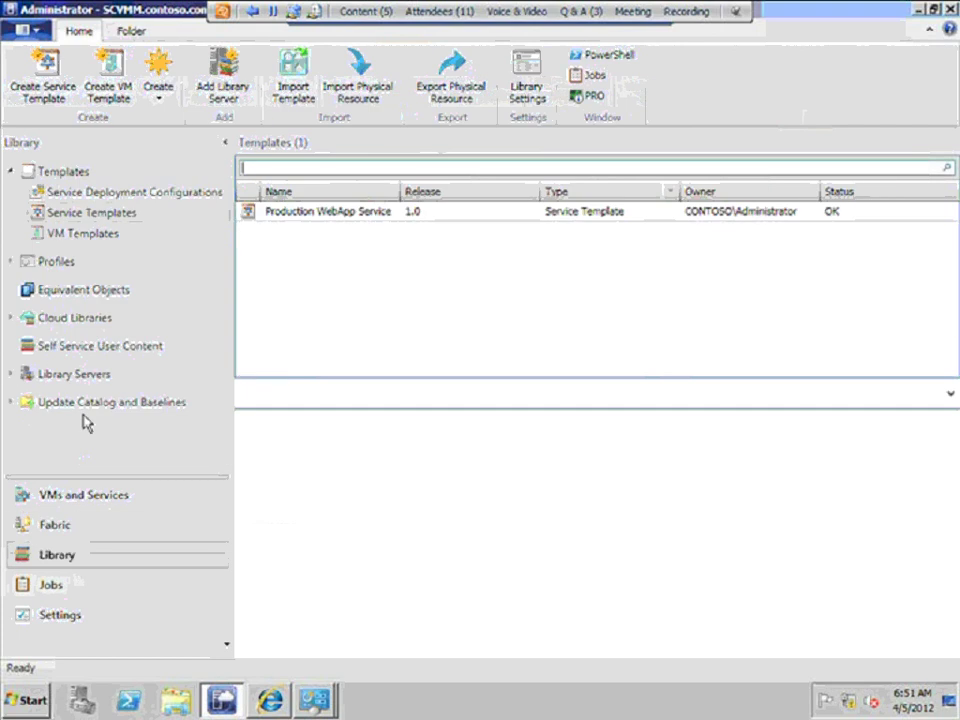
left_click(109, 85)
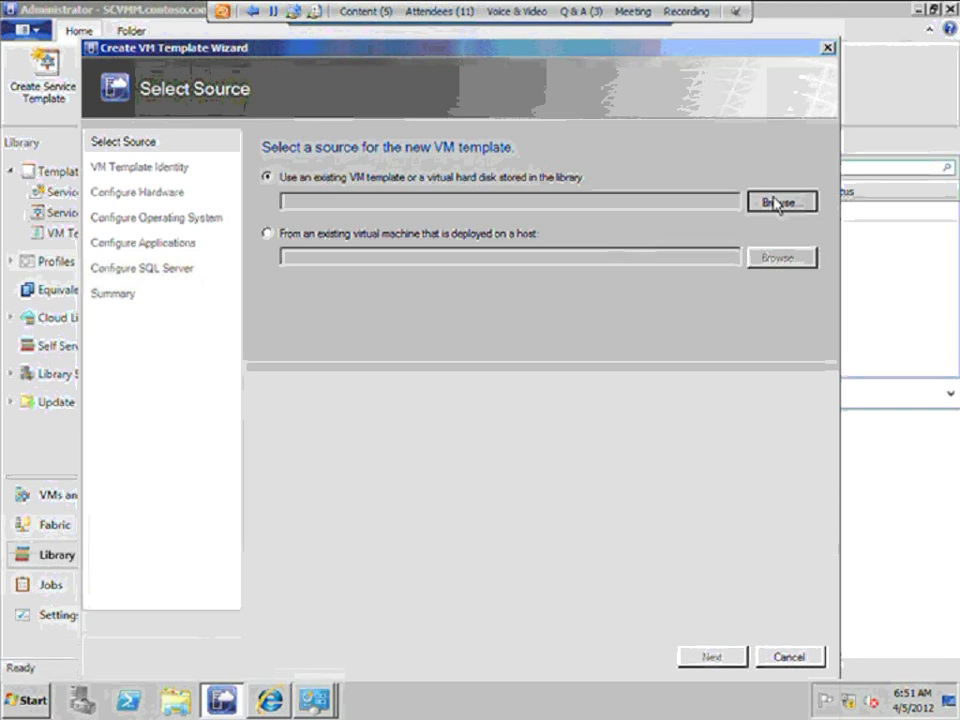
left_click(774, 205)
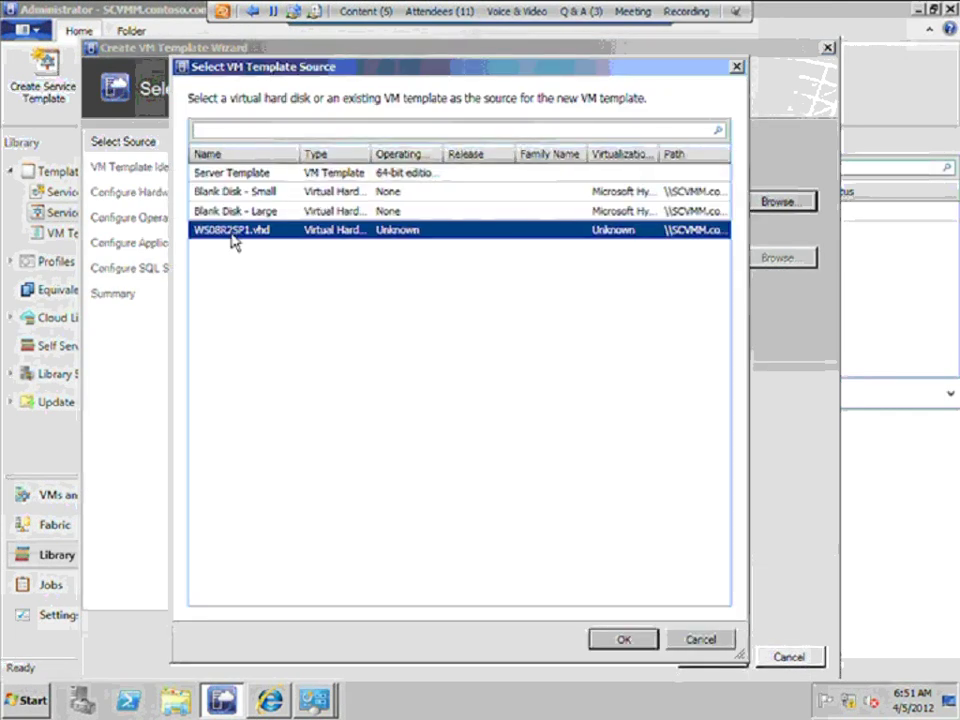
left_click(624, 640)
left_click(712, 657)
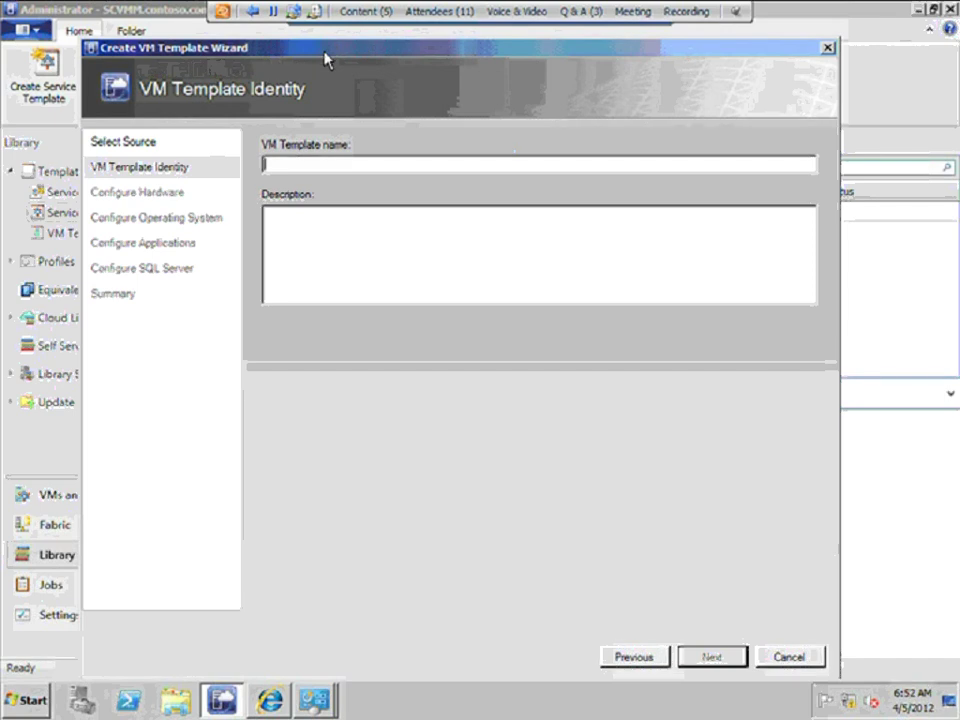
- Name the VM template Windows Server 2008 R2 and continue to the hardware configuration
type("Windows Se")
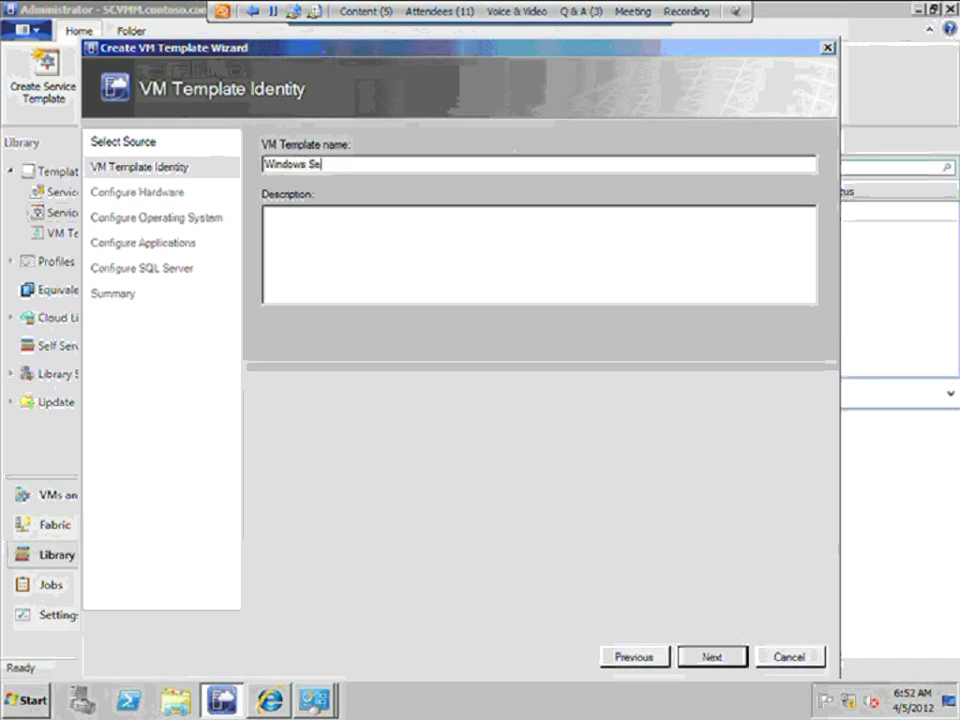
type("rver 2")
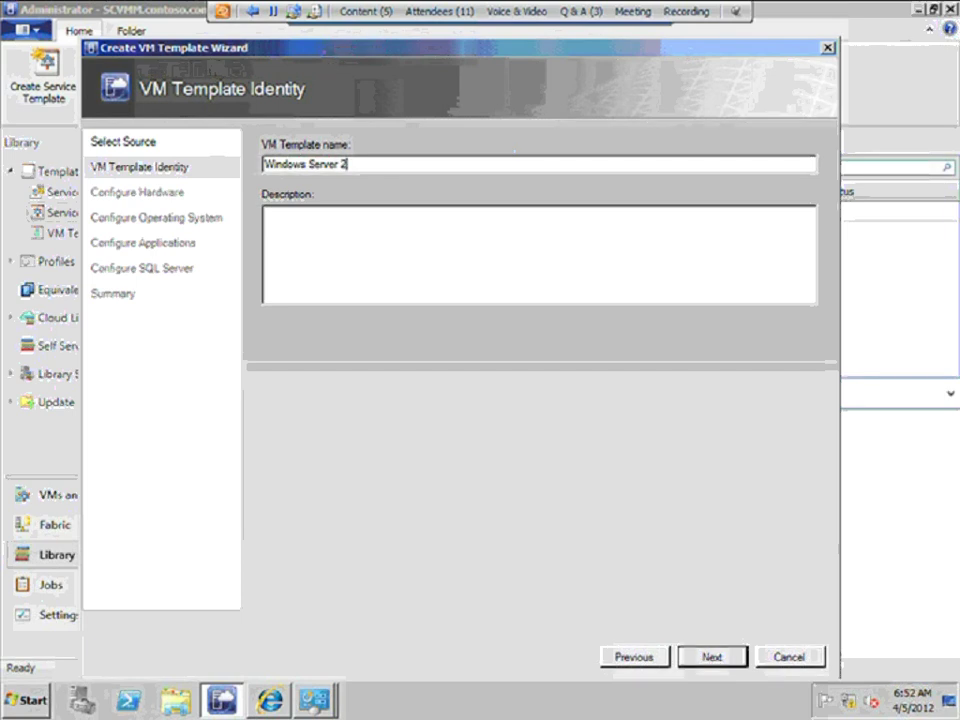
type("008 R2")
left_click(713, 658)
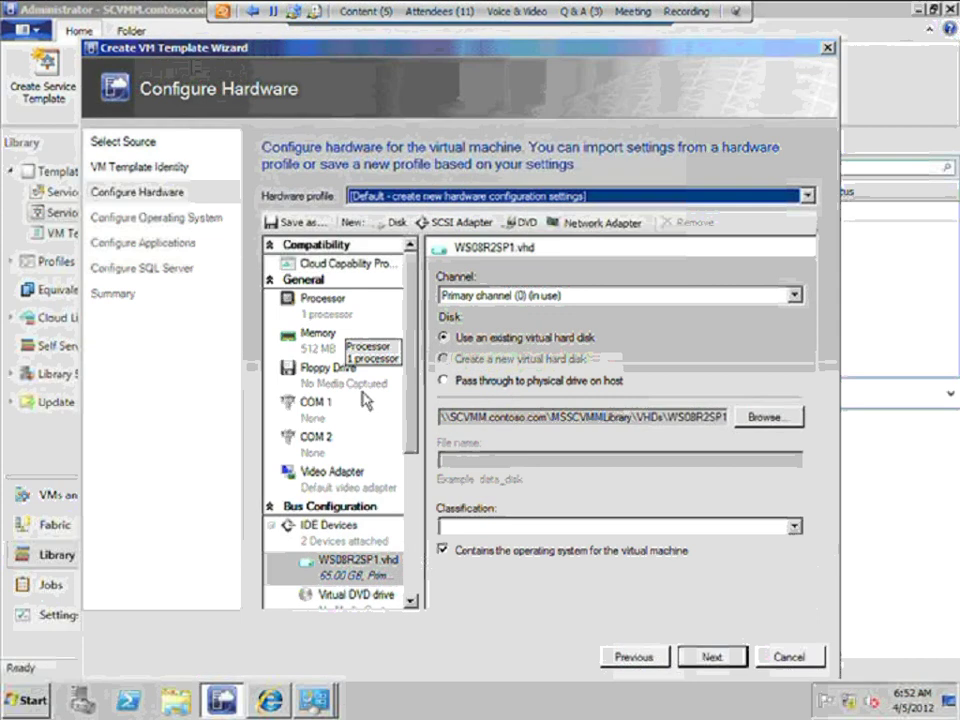
- Choose 1 as the template's number of processors and show its memory settings
left_click(325, 318)
left_click(609, 283)
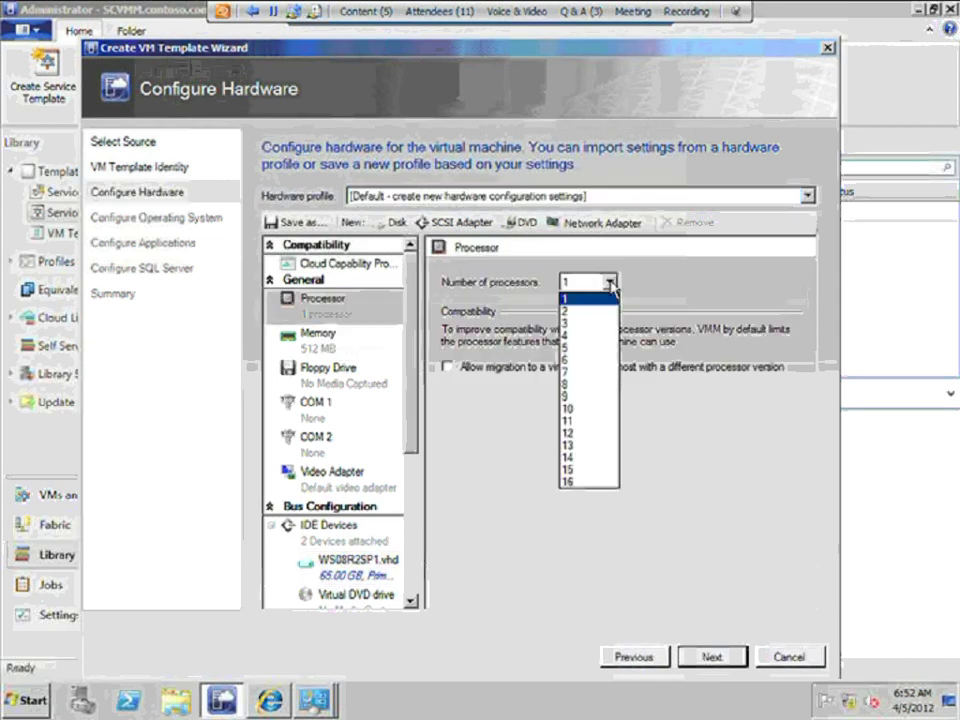
left_click(558, 296)
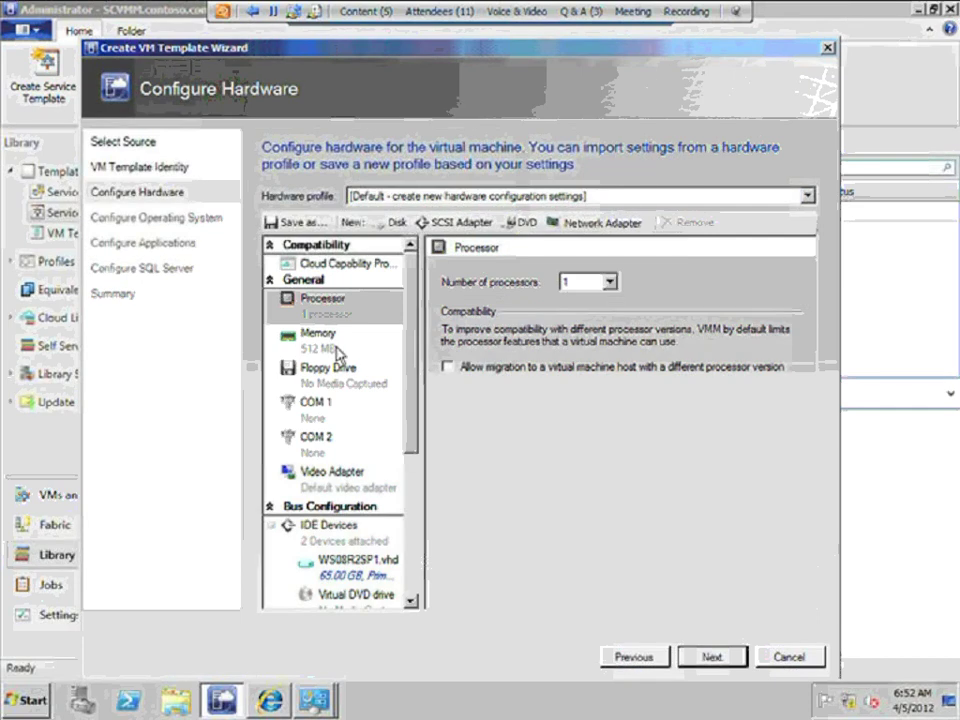
left_click(326, 340)
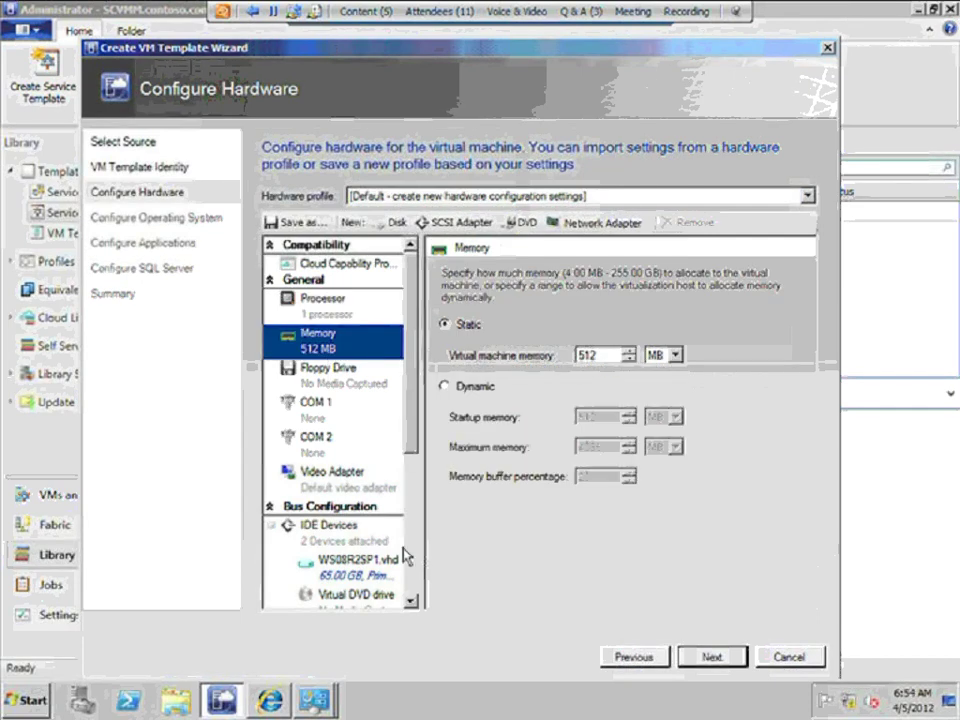
- Look through the remaining hardware, select the Hyper-V cloud capability profile and continue to the operating system configuration
scroll(405, 557, "down", 3)
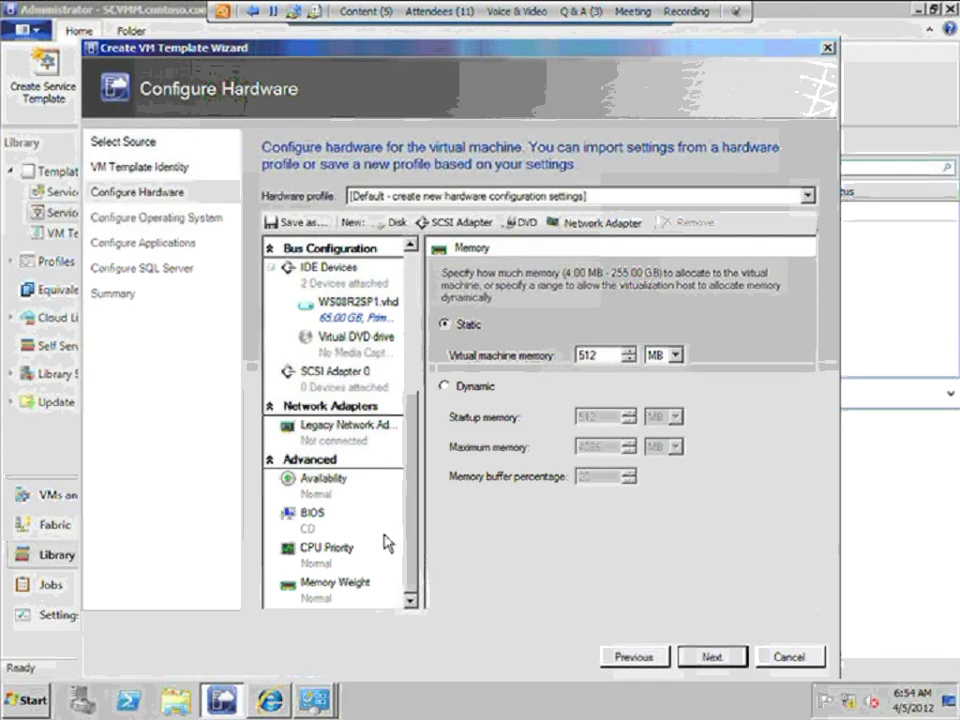
scroll(352, 270, "up", 3)
left_click(352, 267)
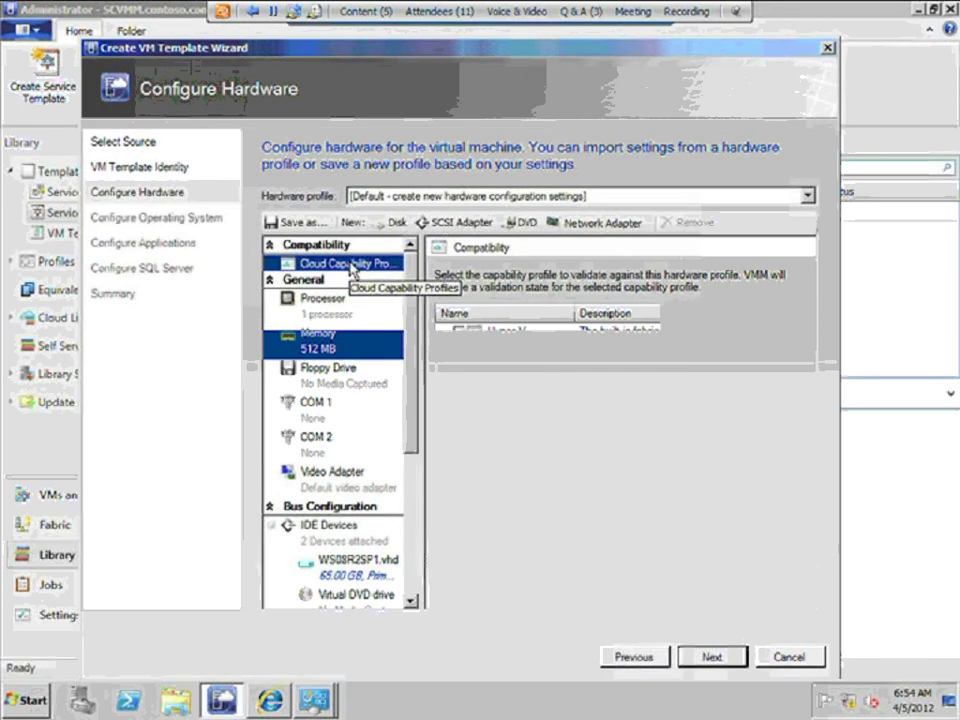
left_click(459, 332)
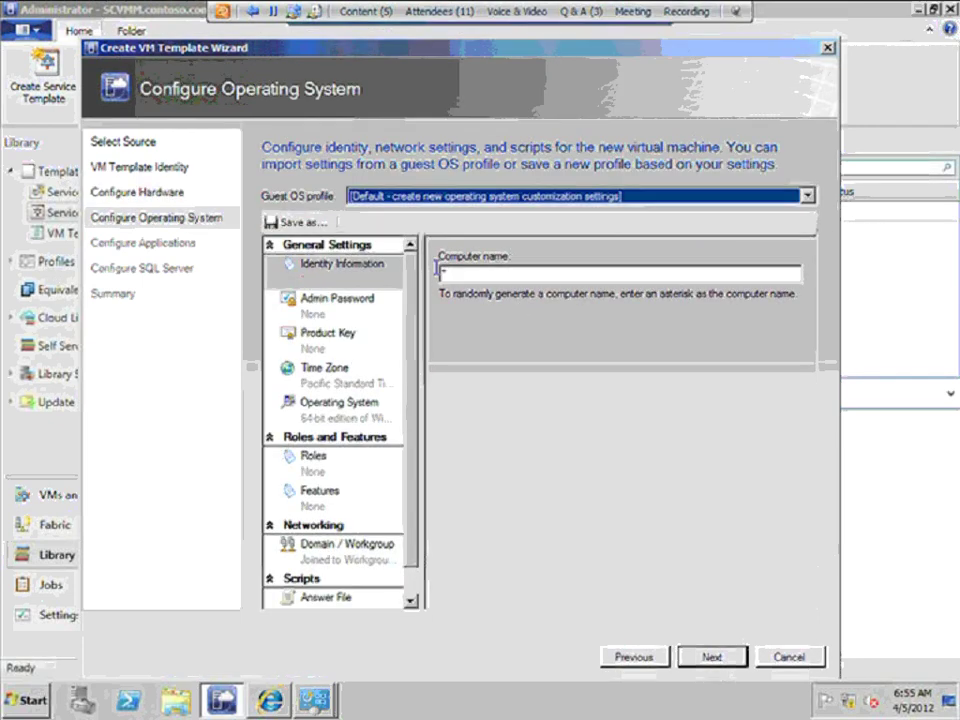
- Replace the computer name in the template's identity information with PROD*
left_click(460, 274)
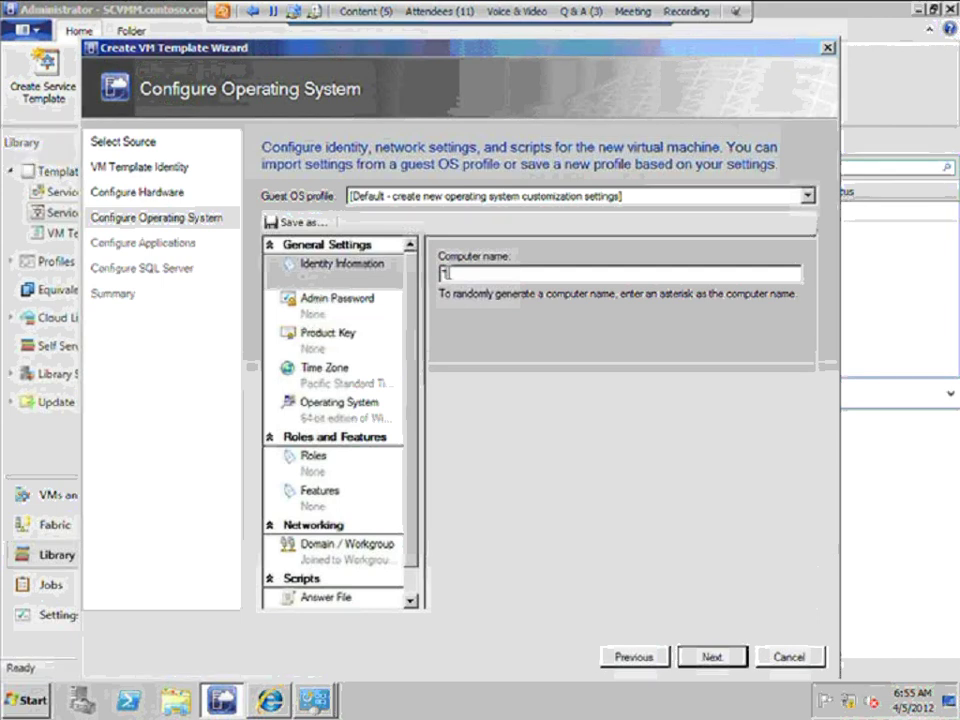
key("BackSpace")
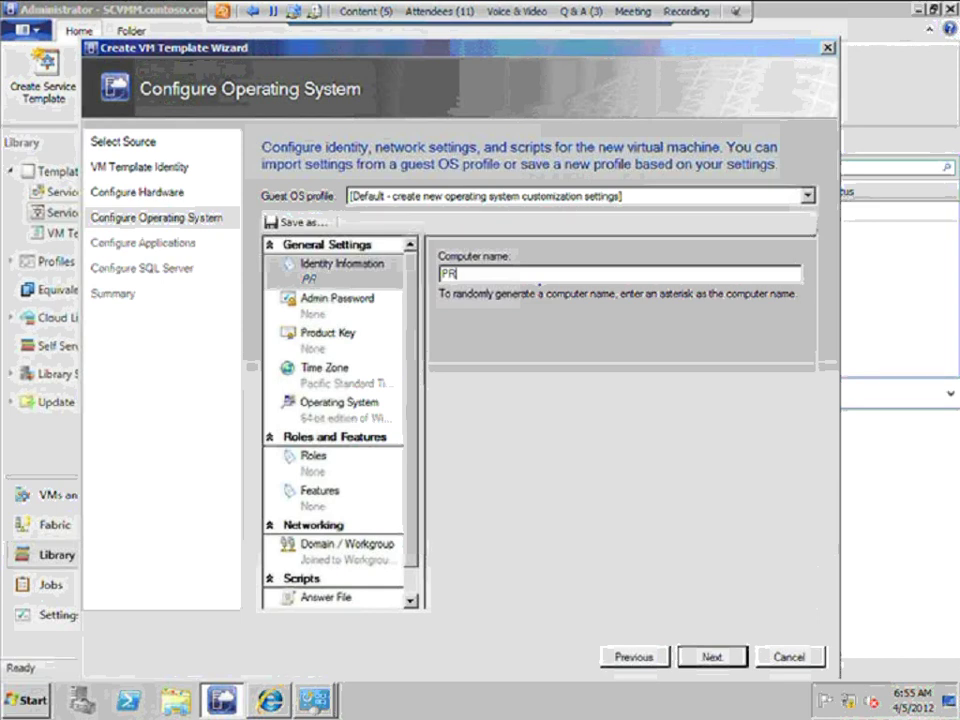
type("OD*")
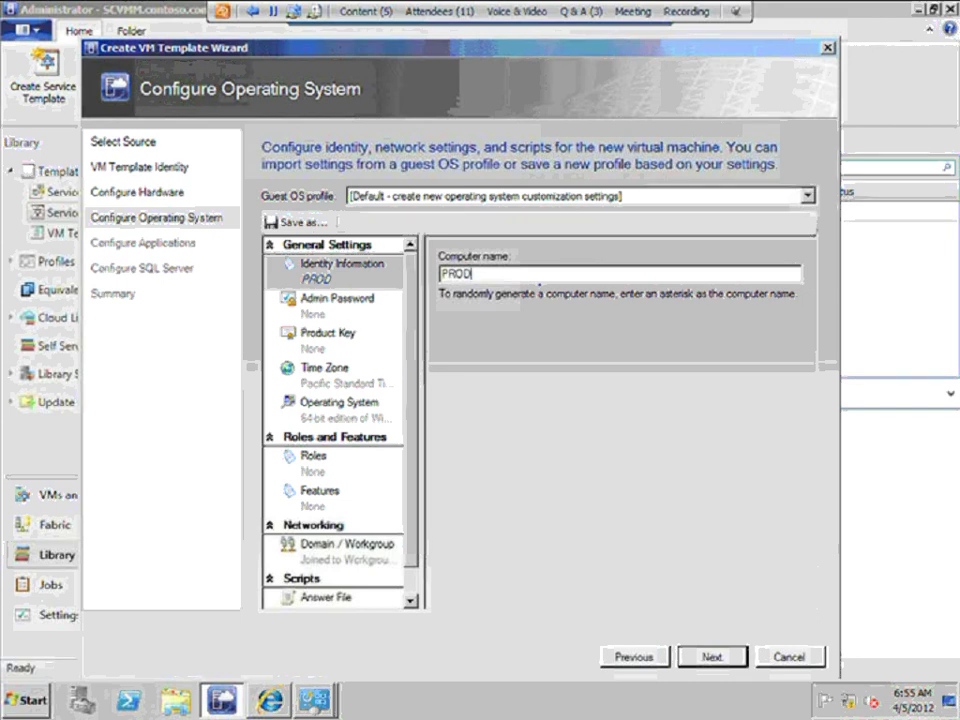
- Review the template's admin password, product key, time zone, operating system, roles, features and domain or workgroup settings
left_click(335, 315)
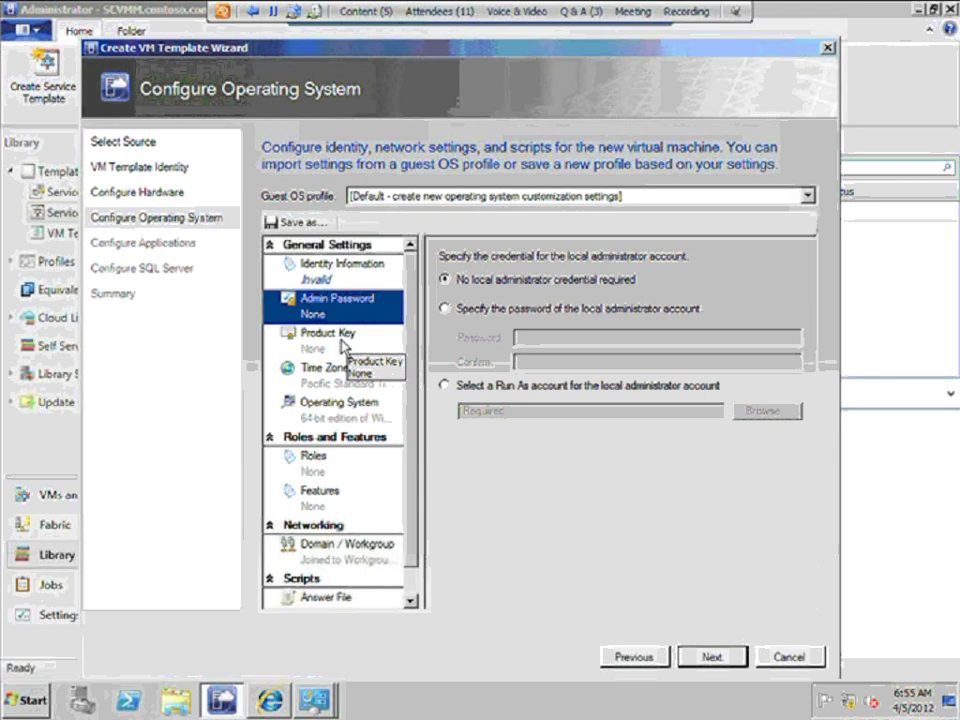
left_click(341, 344)
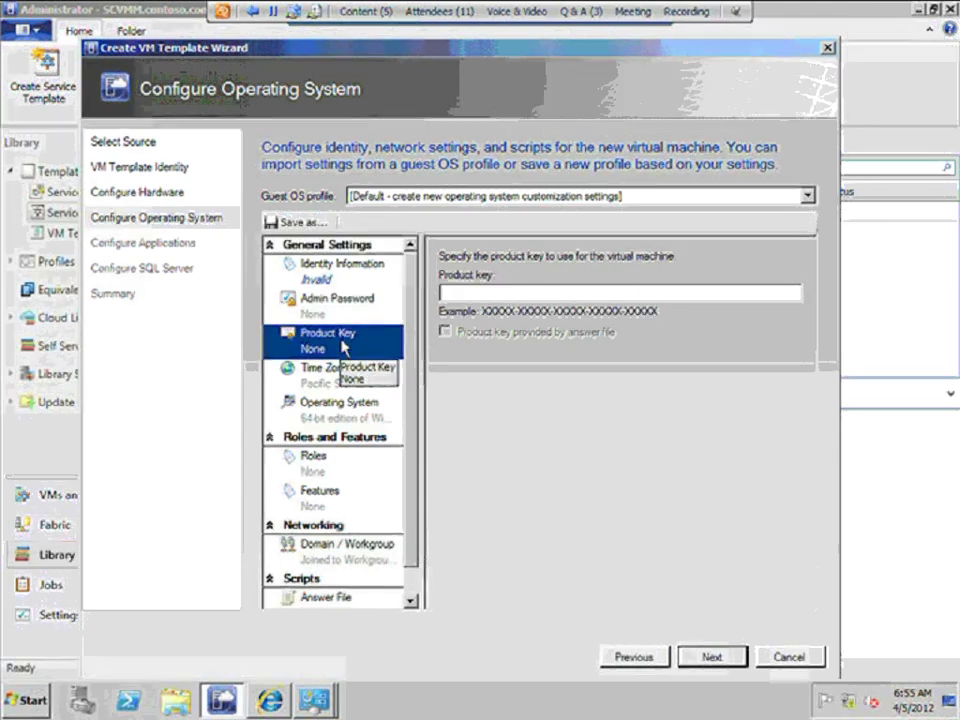
left_click(298, 378)
left_click(319, 410)
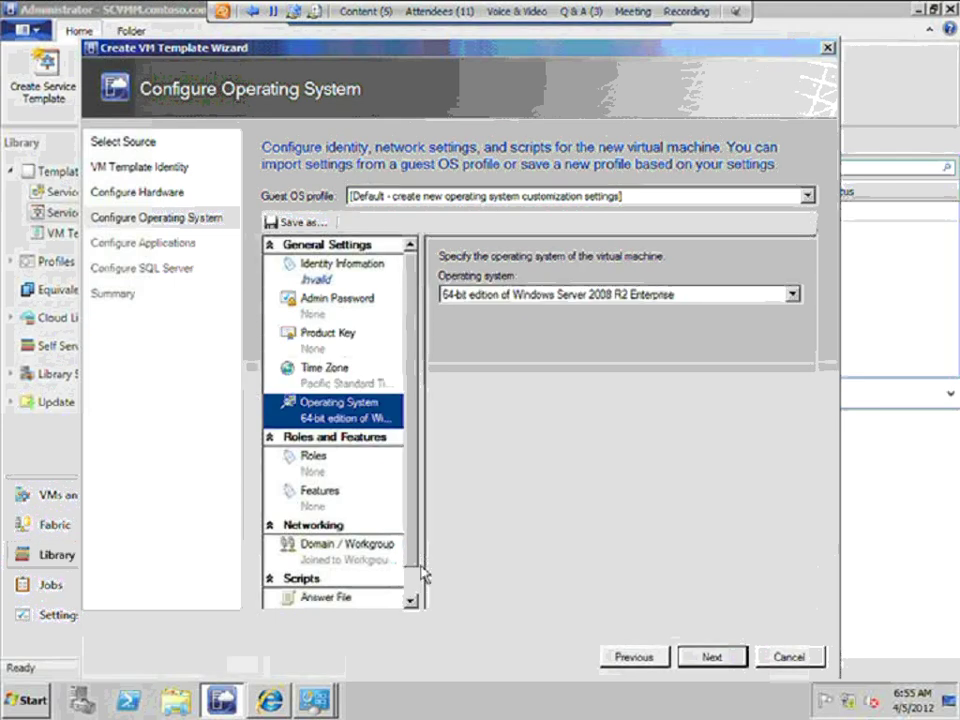
left_click(306, 458)
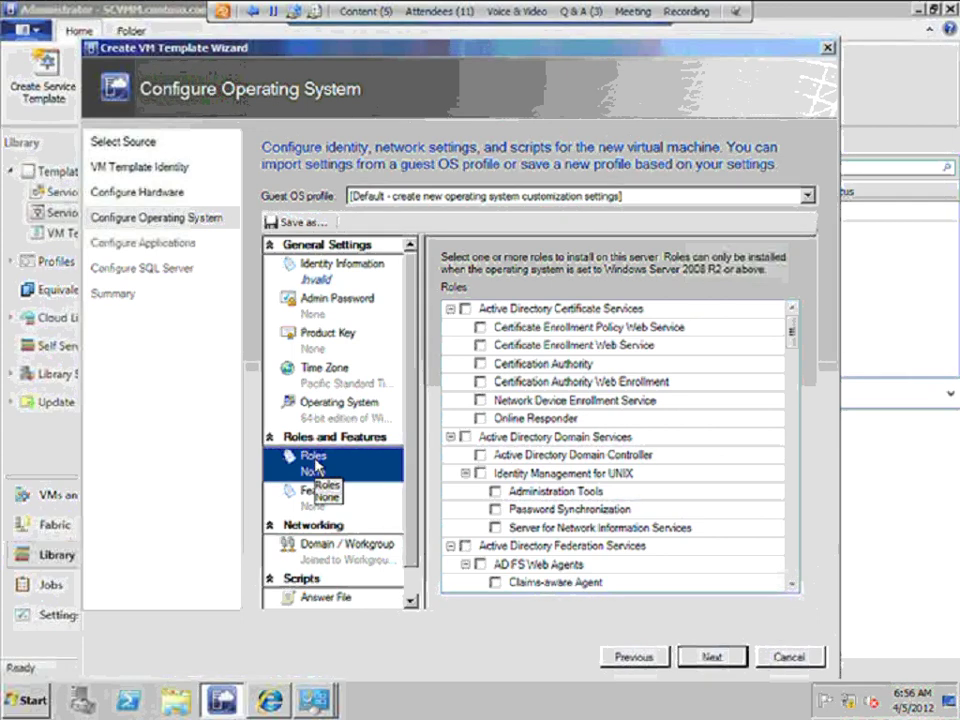
left_click(322, 491)
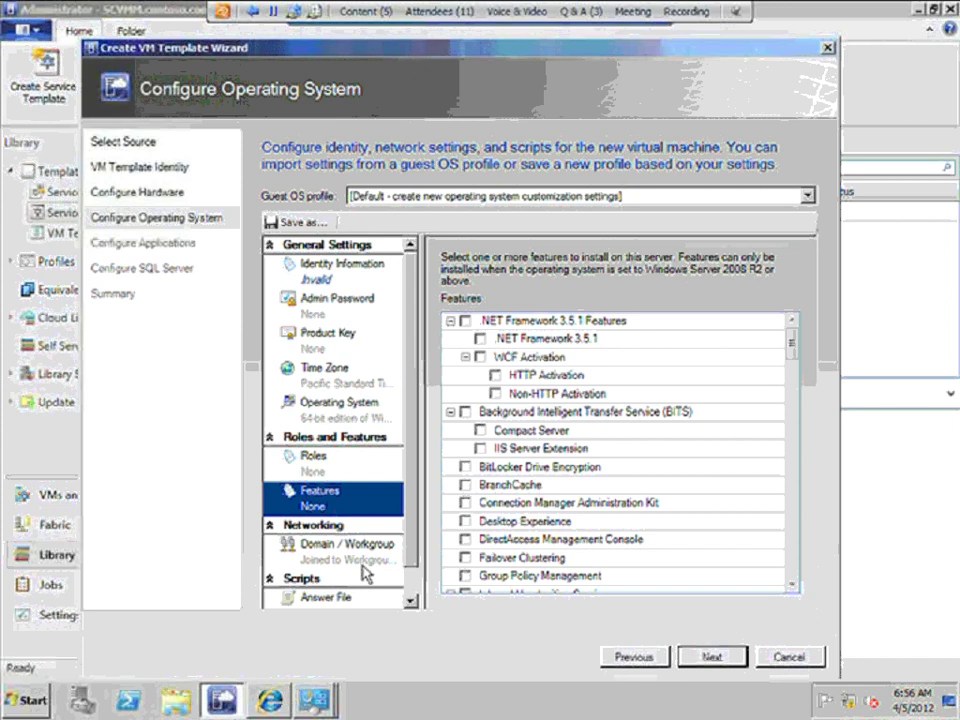
left_click(362, 566)
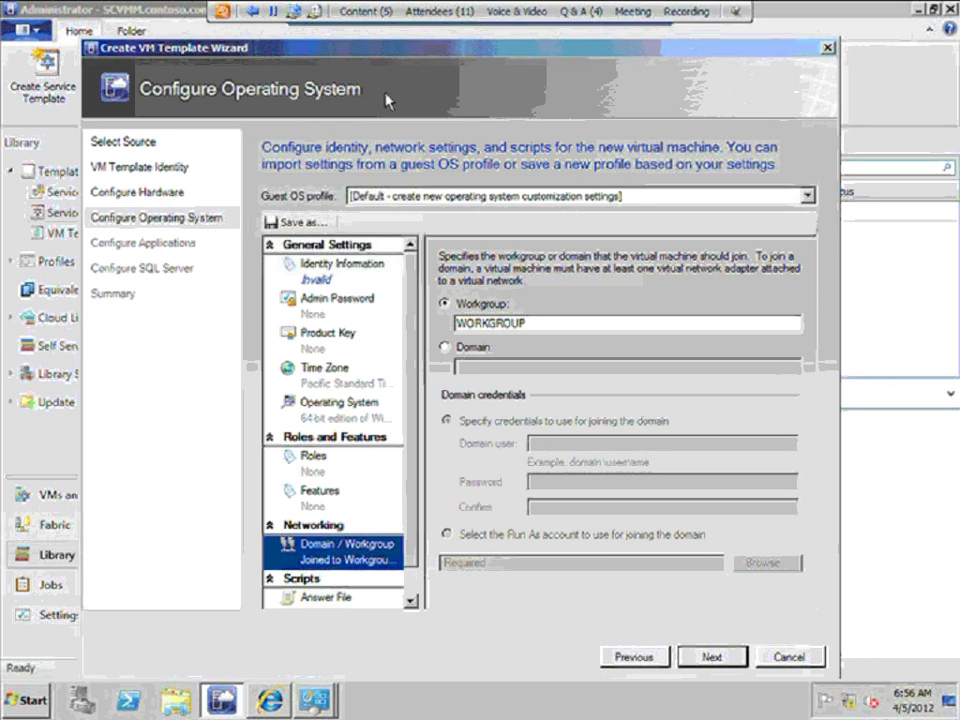
- Correct the invalid computer name in the template's identity information and continue past the application settings to the SQL Server configuration
left_click(711, 657)
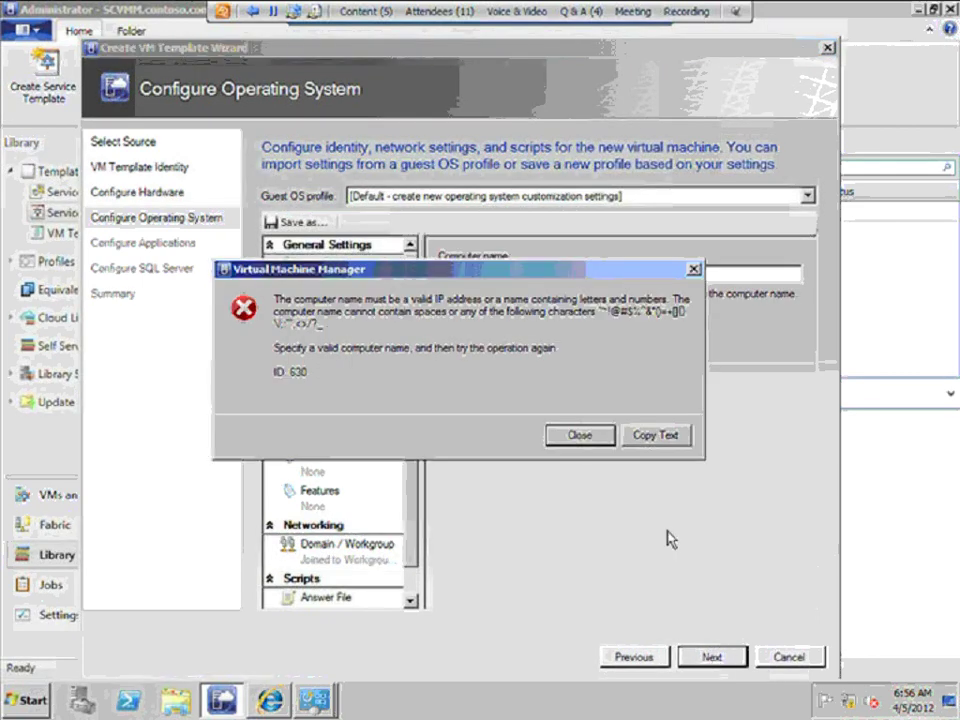
left_click(578, 437)
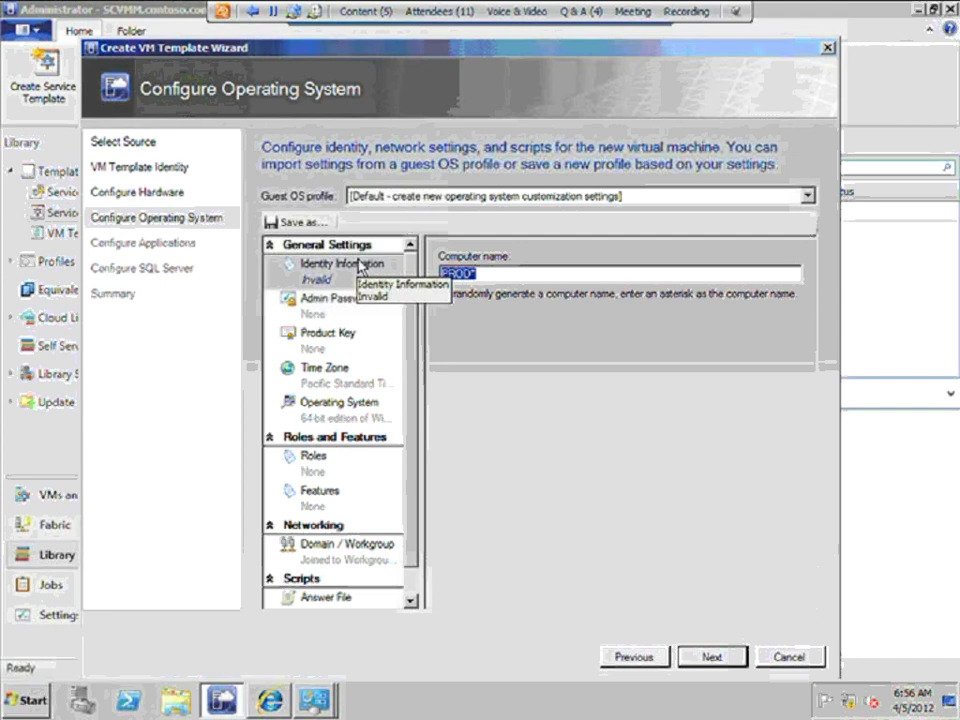
left_click(710, 662)
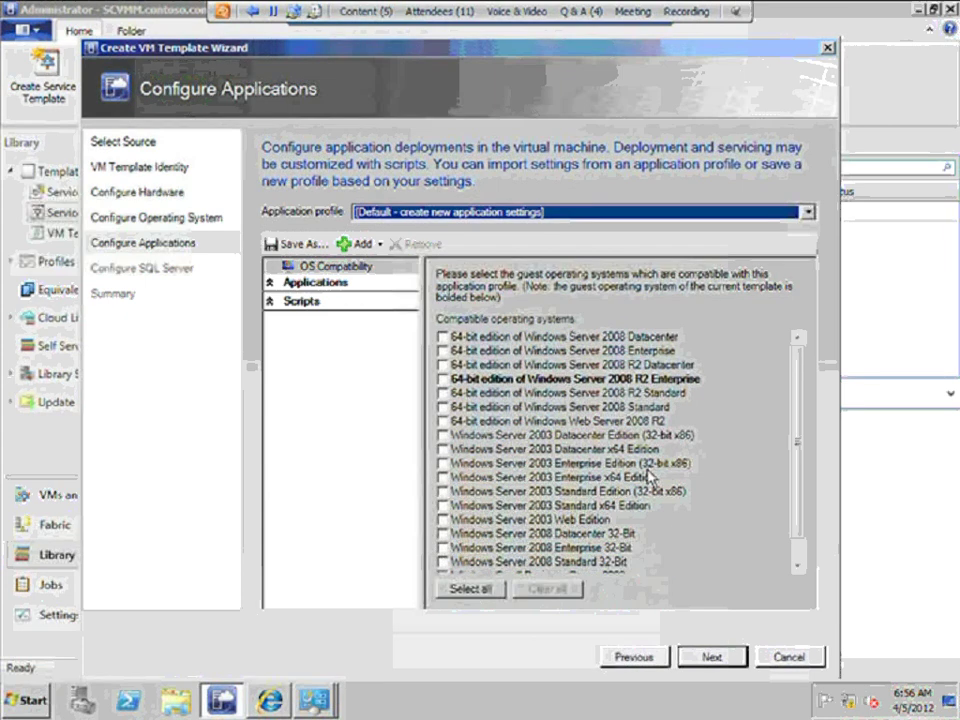
left_click(358, 245)
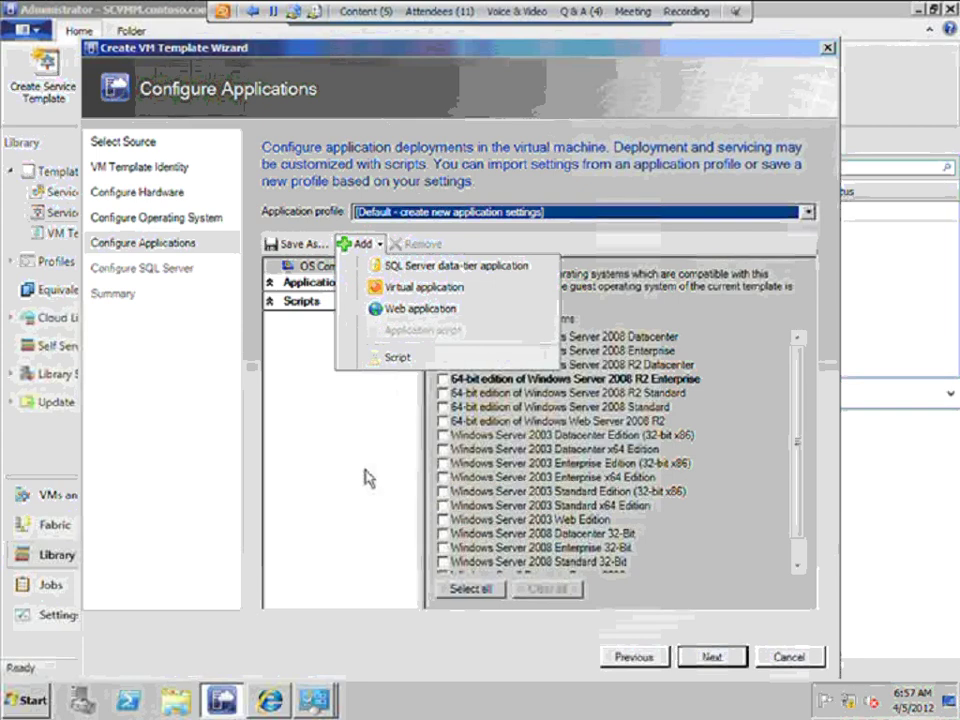
left_click(700, 655)
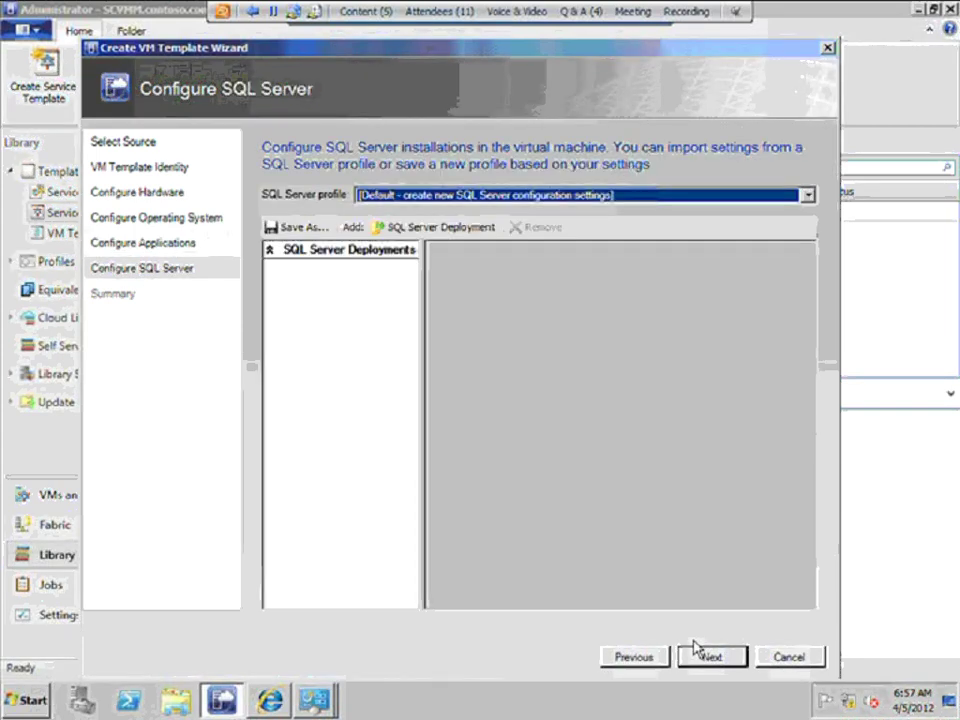
- Add a SQL Server deployment to the template, look at its configuration and service account settings, and remove the deployment
left_click(433, 227)
left_click(328, 302)
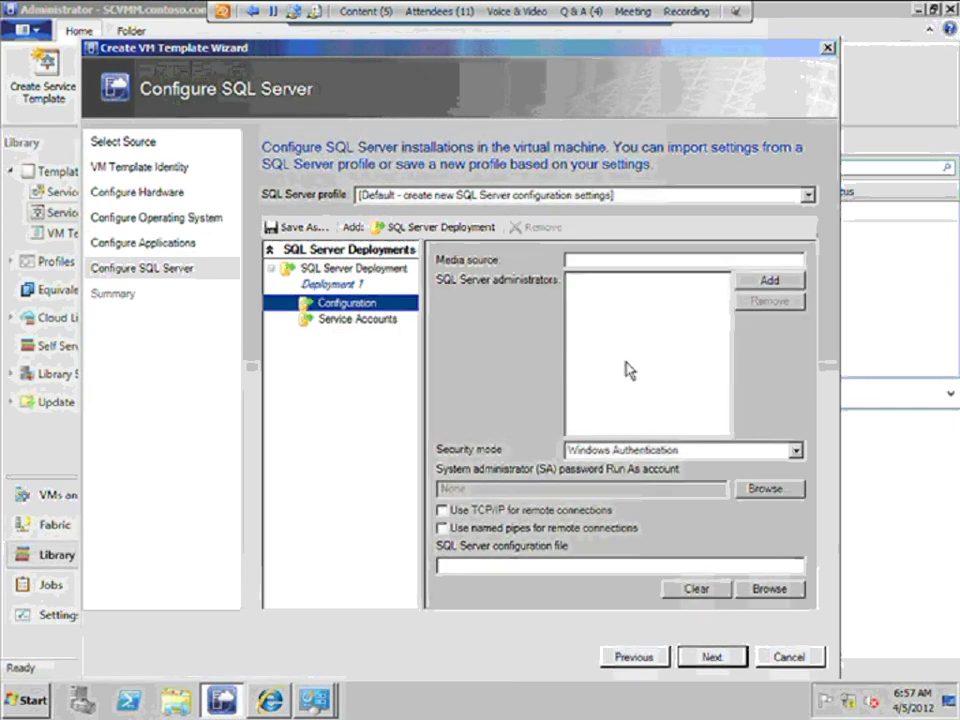
left_click(608, 260)
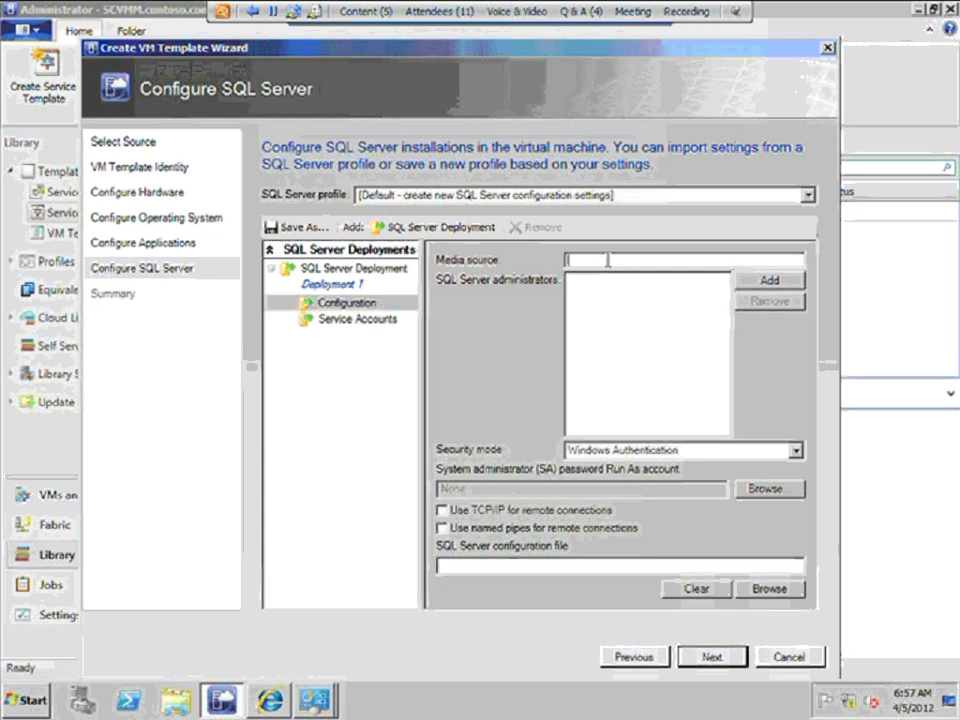
left_click(352, 322)
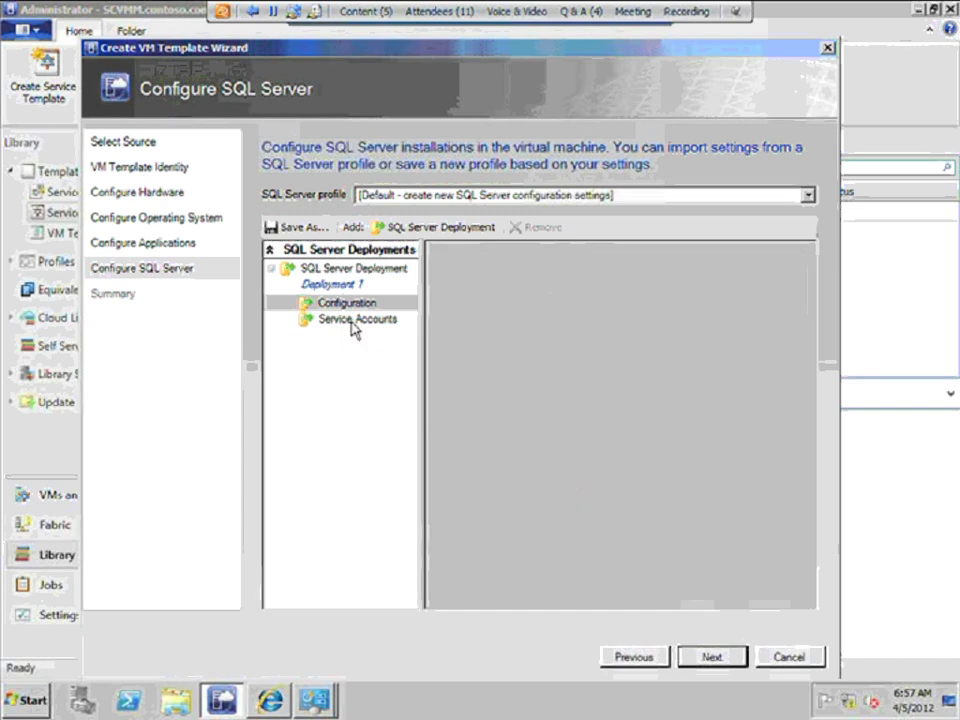
left_click(333, 305)
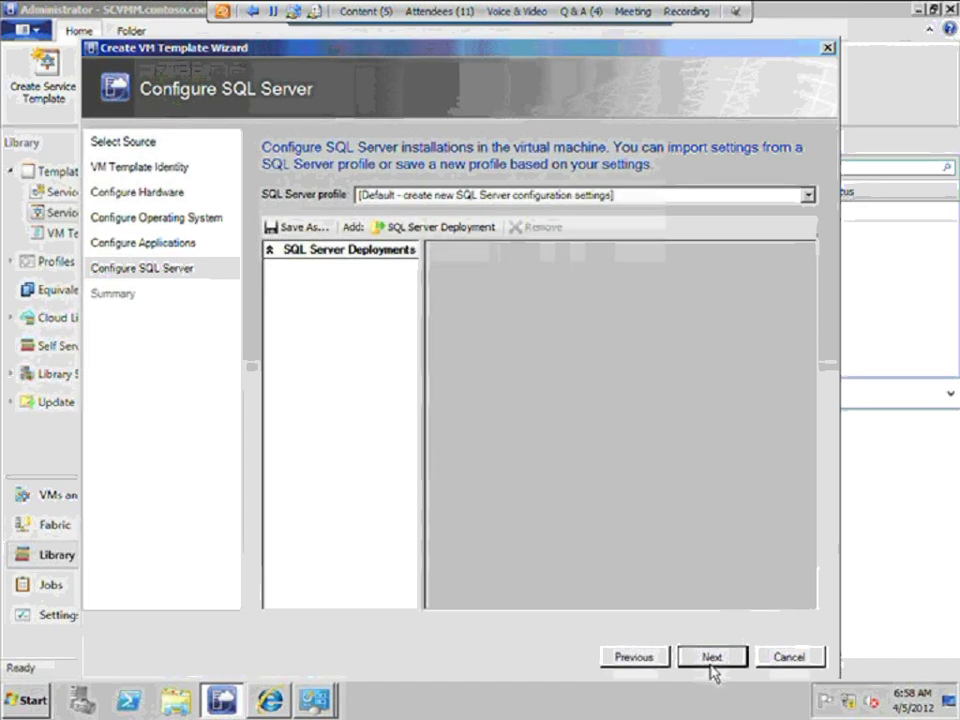
- Review the generated script for the VM template and create the Windows Server 2008 R2 template
left_click(711, 657)
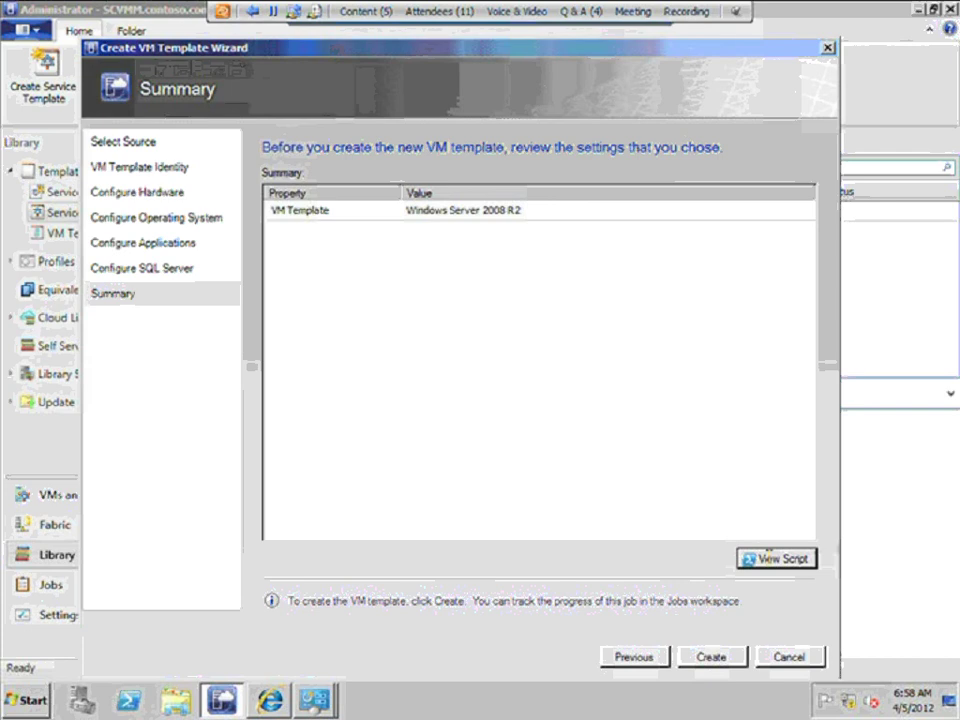
left_click(769, 556)
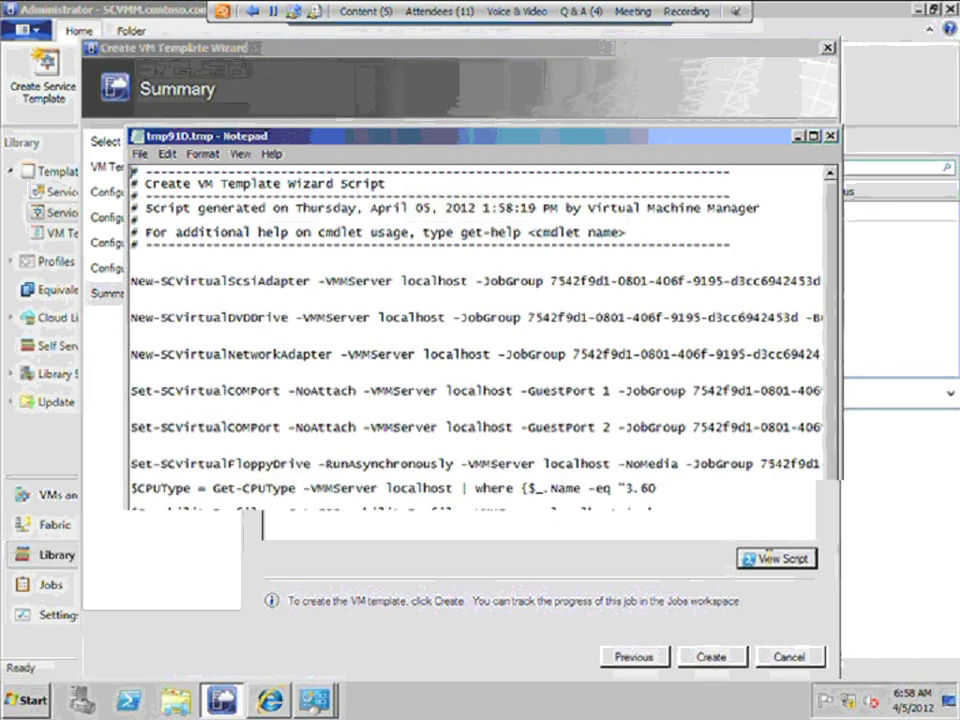
scroll(815, 330, "down", 3)
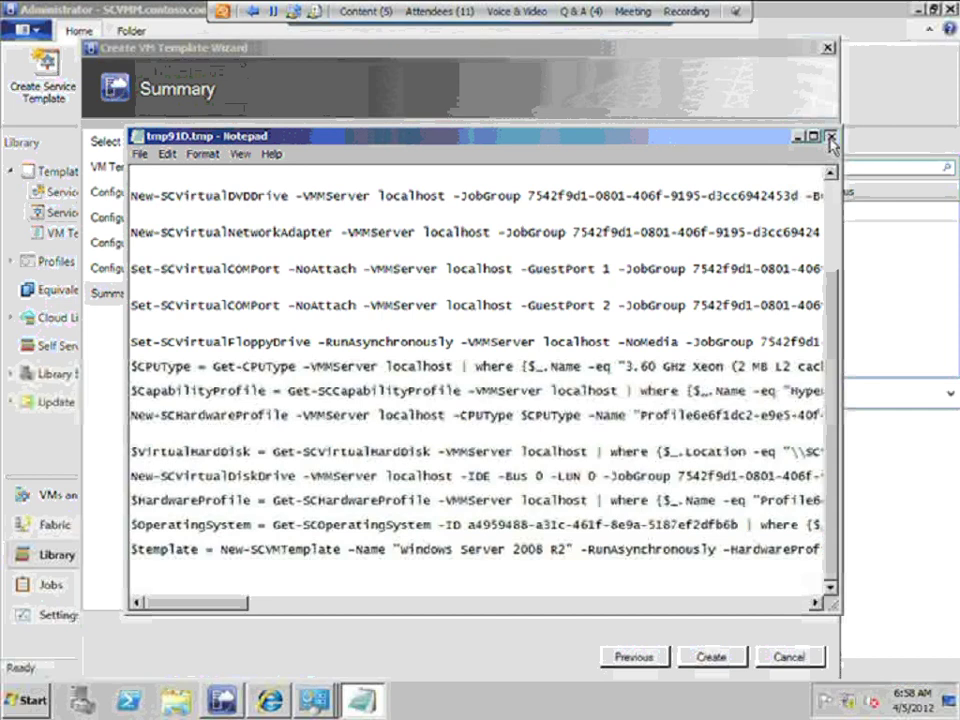
left_click(830, 138)
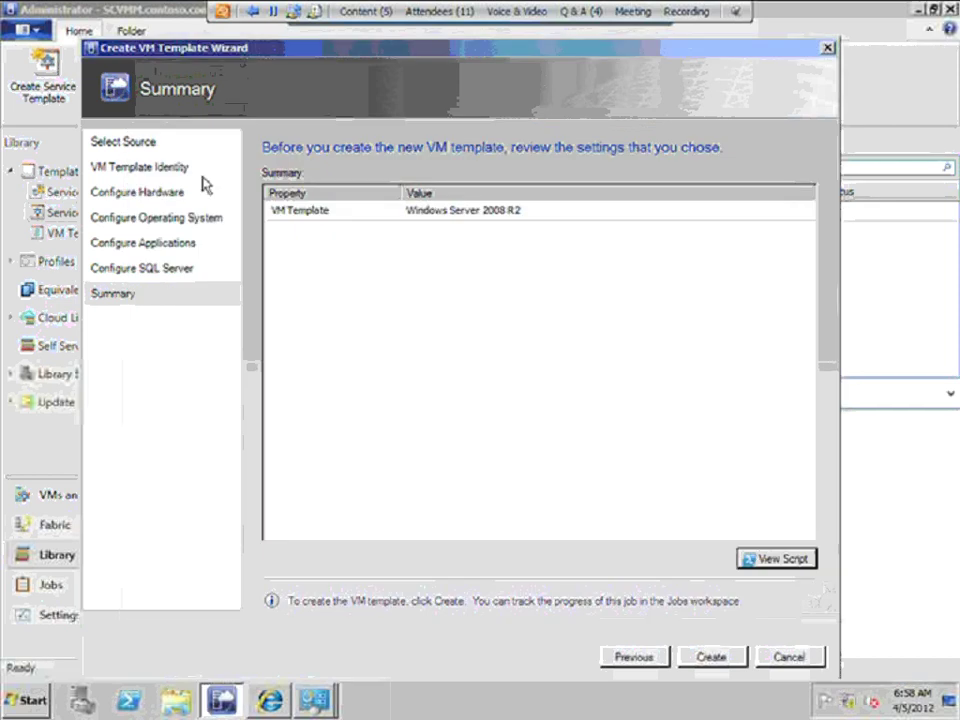
left_click(710, 660)
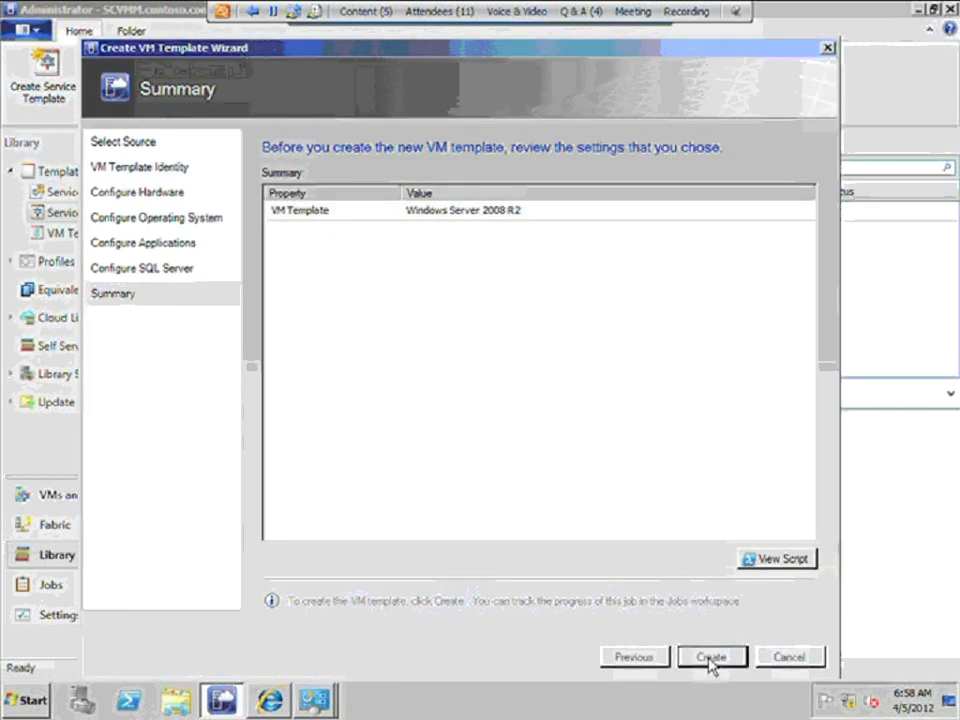
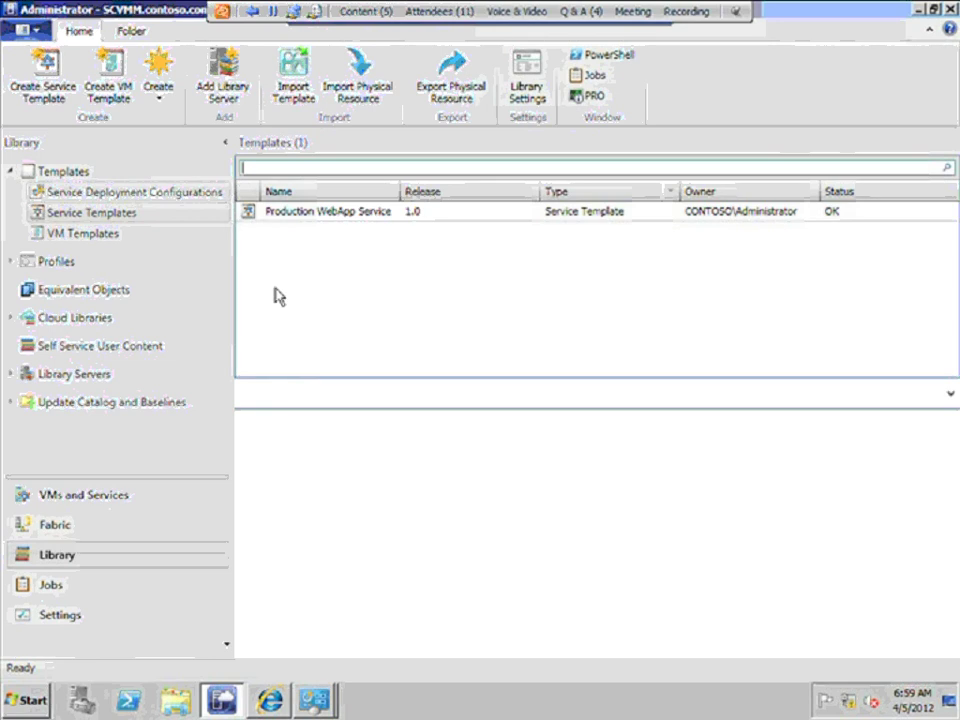
- Start a new private cloud in VMs and Services, name it Cloud Adi and continue to its resources
left_click(66, 497)
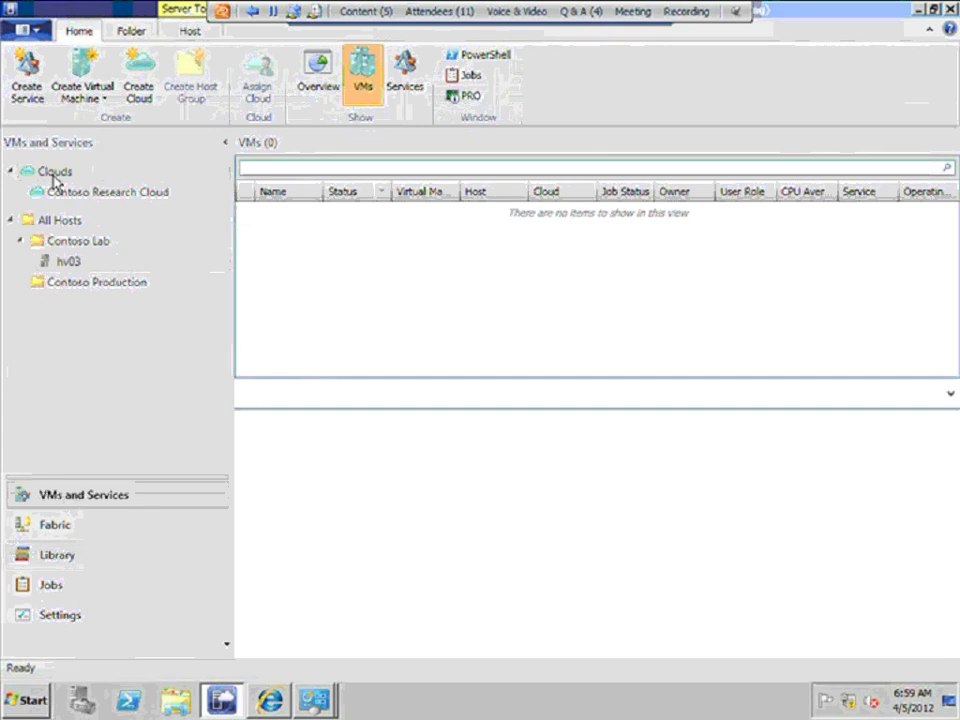
right_click(56, 176)
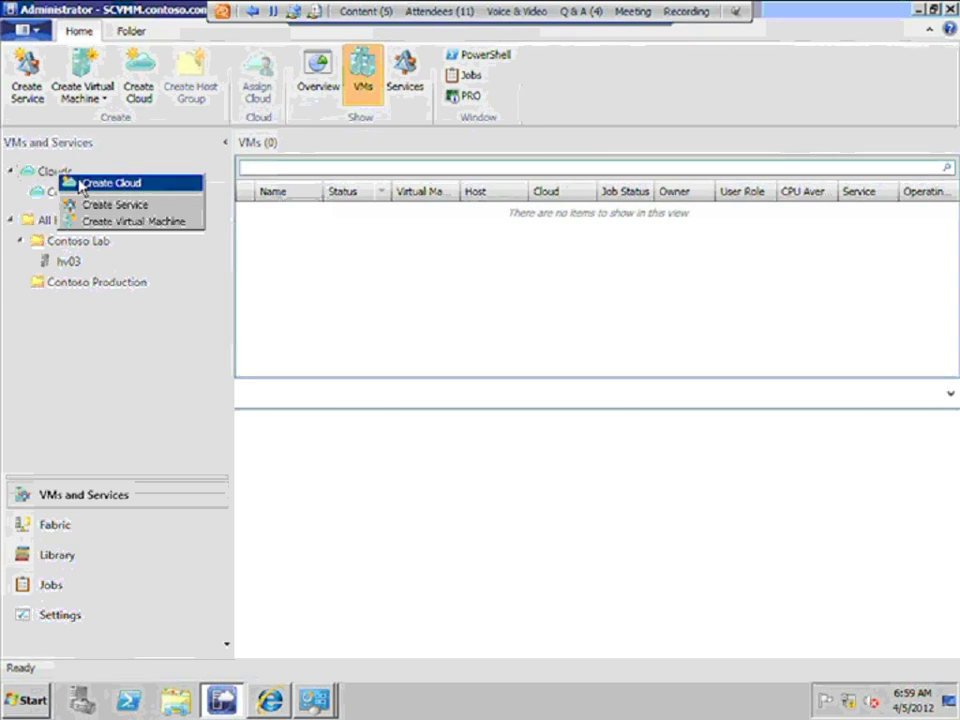
right_click(45, 172)
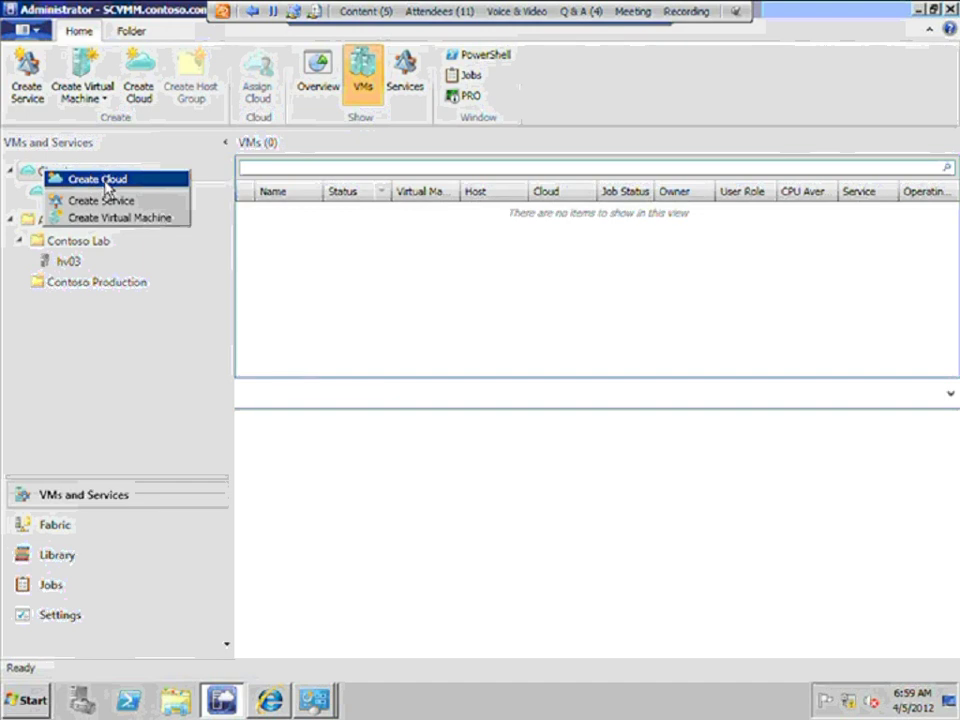
left_click(105, 181)
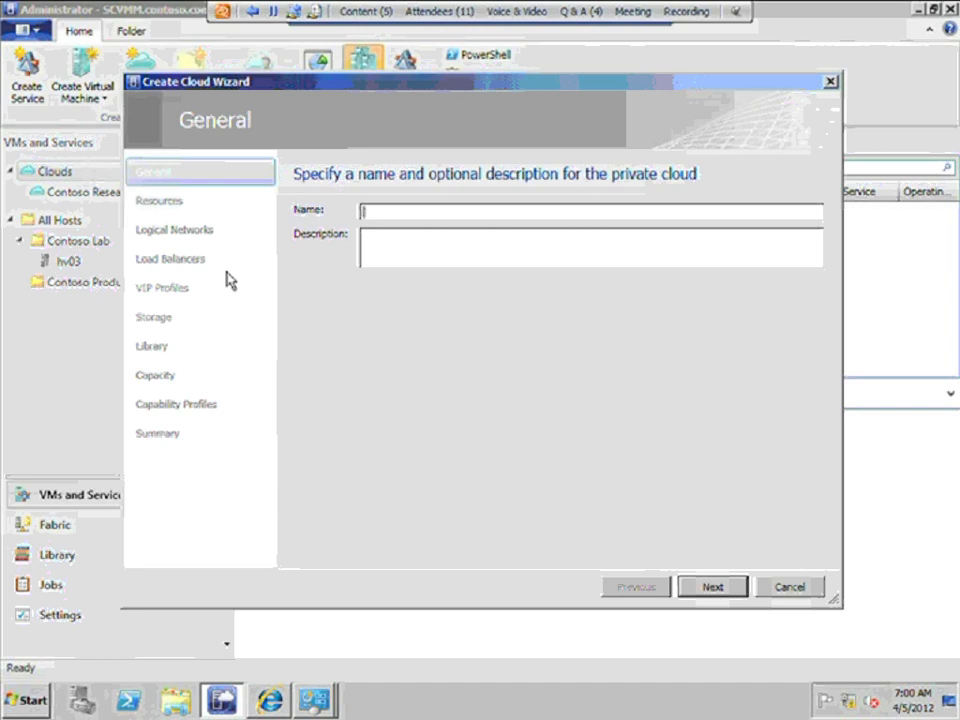
type("Cloud Adi")
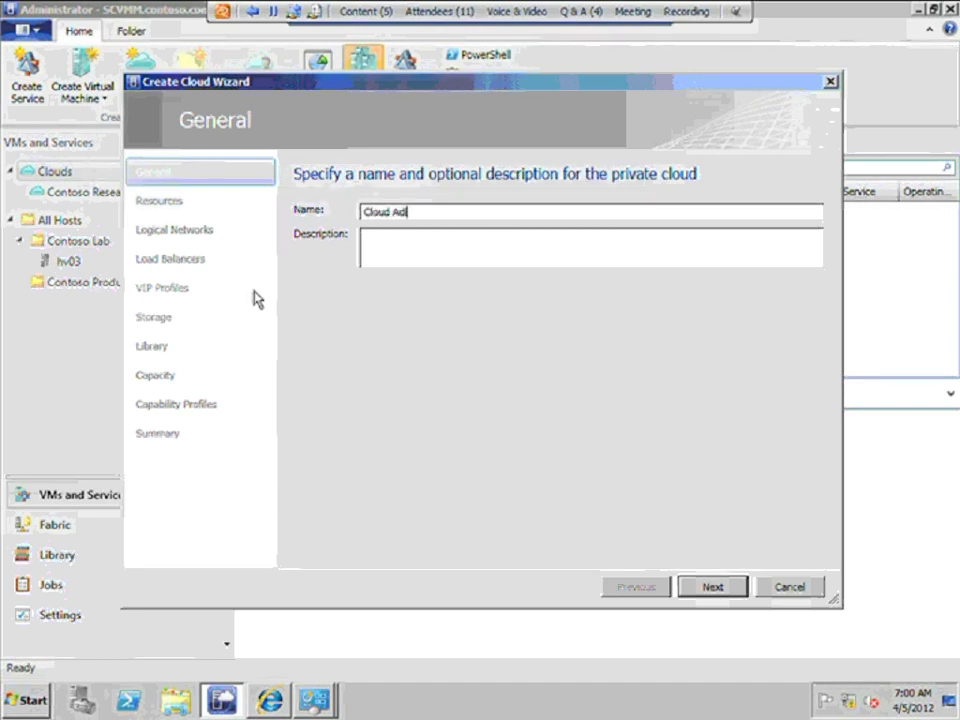
left_click(714, 587)
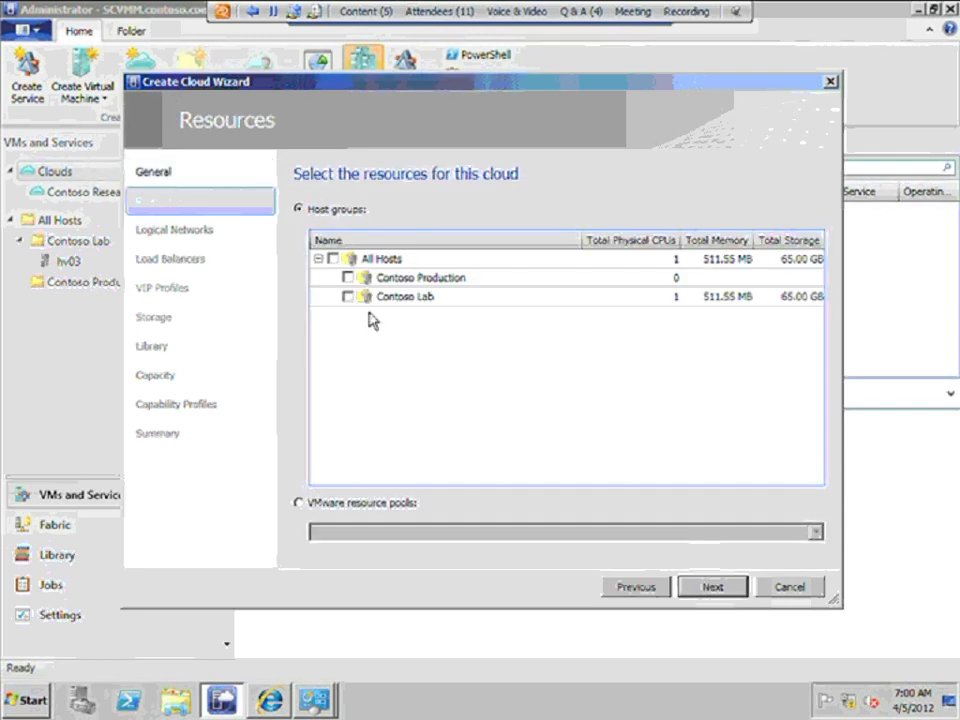
- Select the Contoso Lab host group for the cloud and continue through logical networks, load balancers, VIP profiles and storage to the library settings
left_click(395, 300)
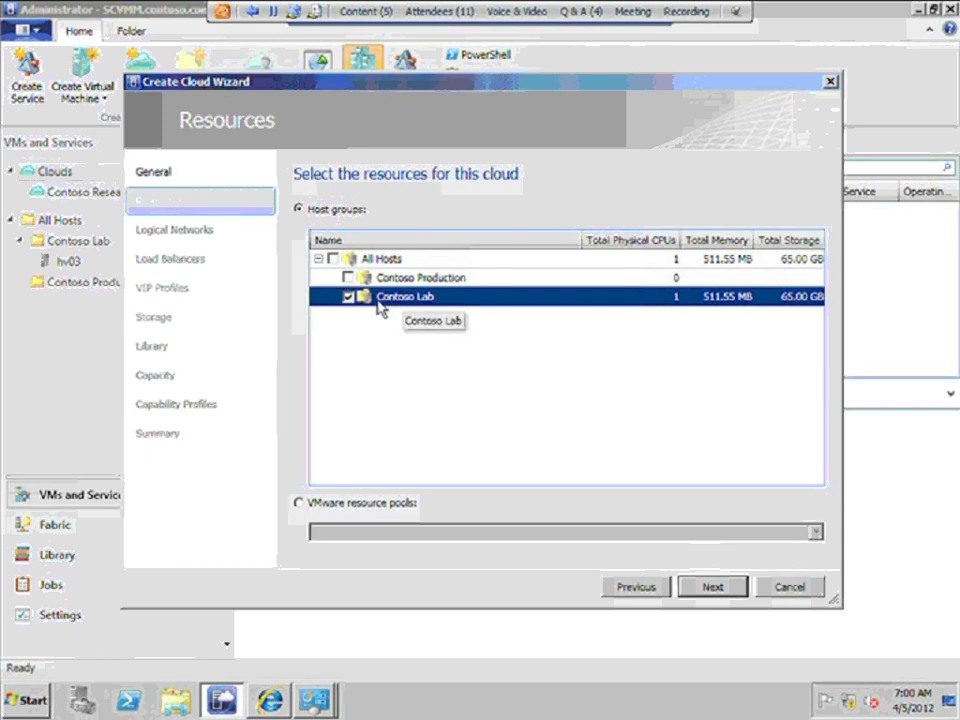
left_click(712, 589)
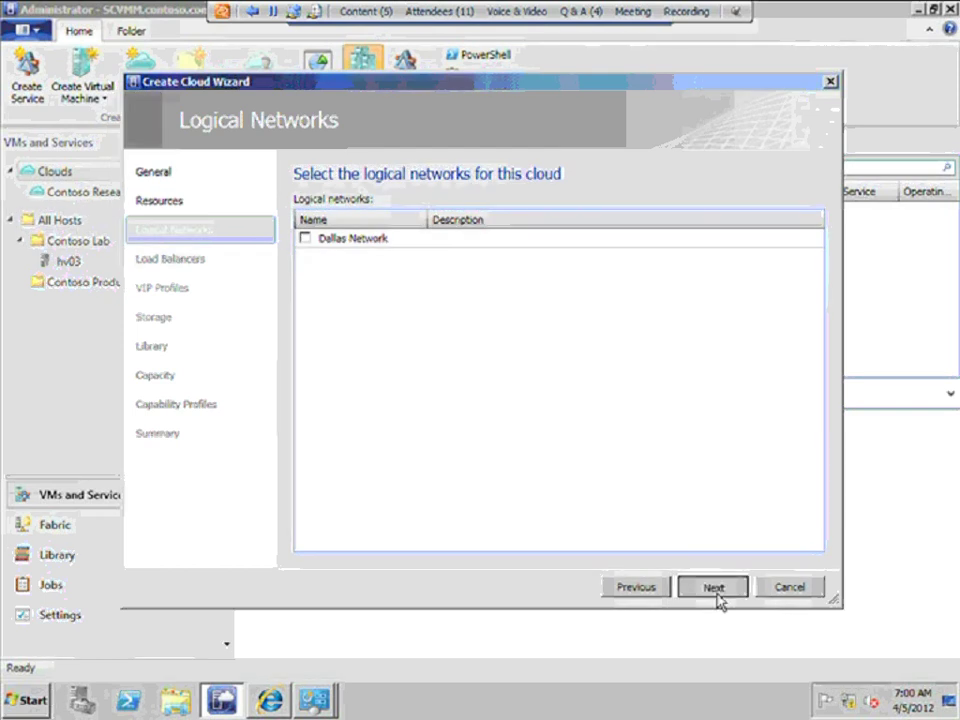
left_click(714, 588)
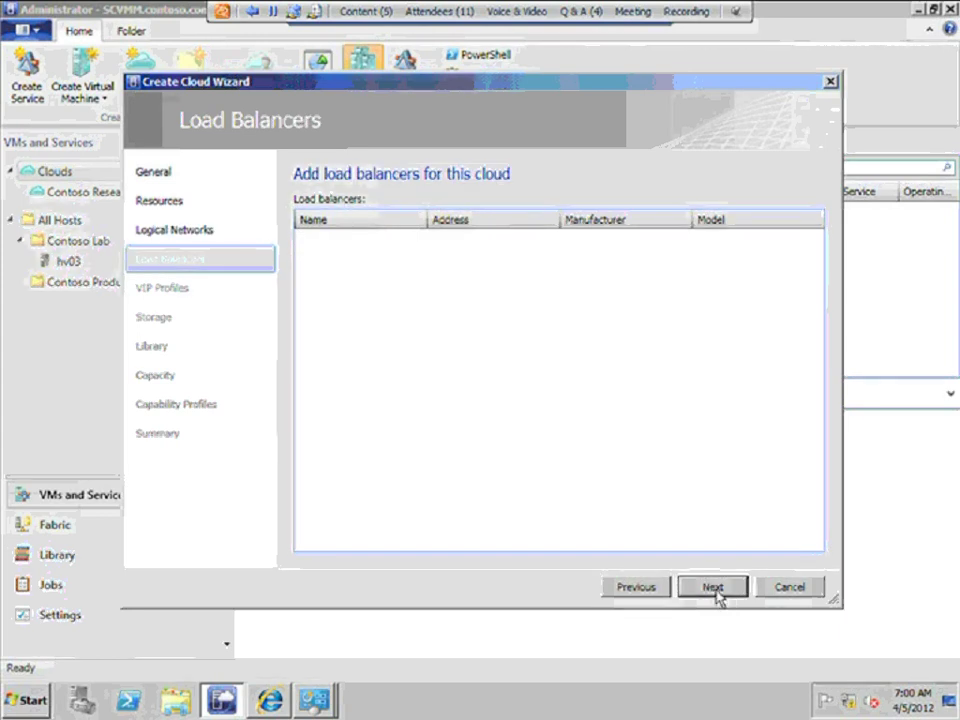
left_click(714, 588)
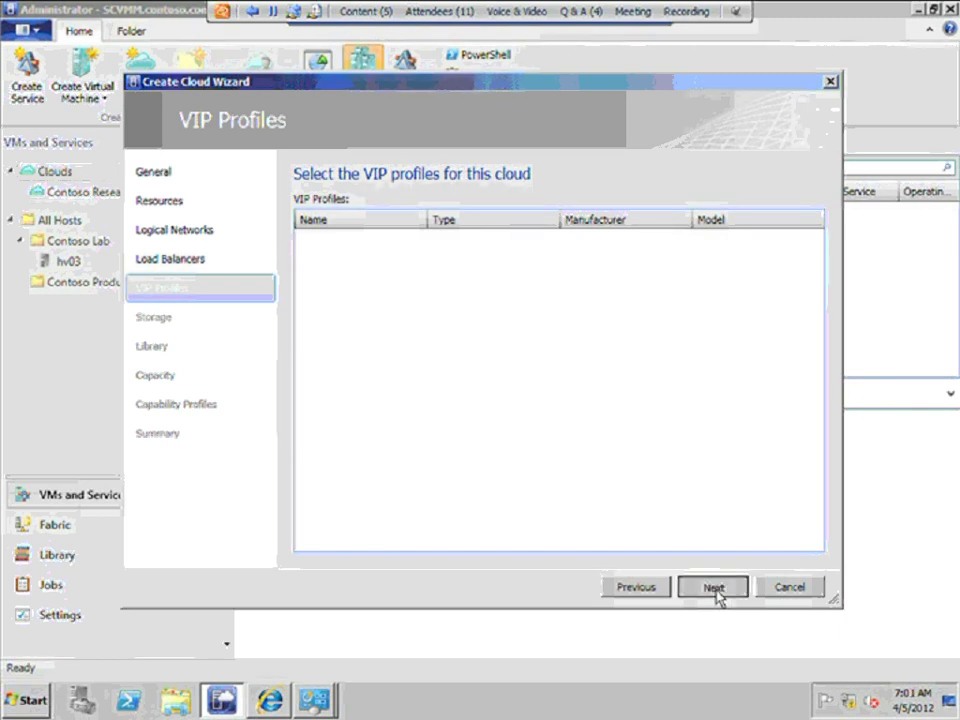
left_click(716, 592)
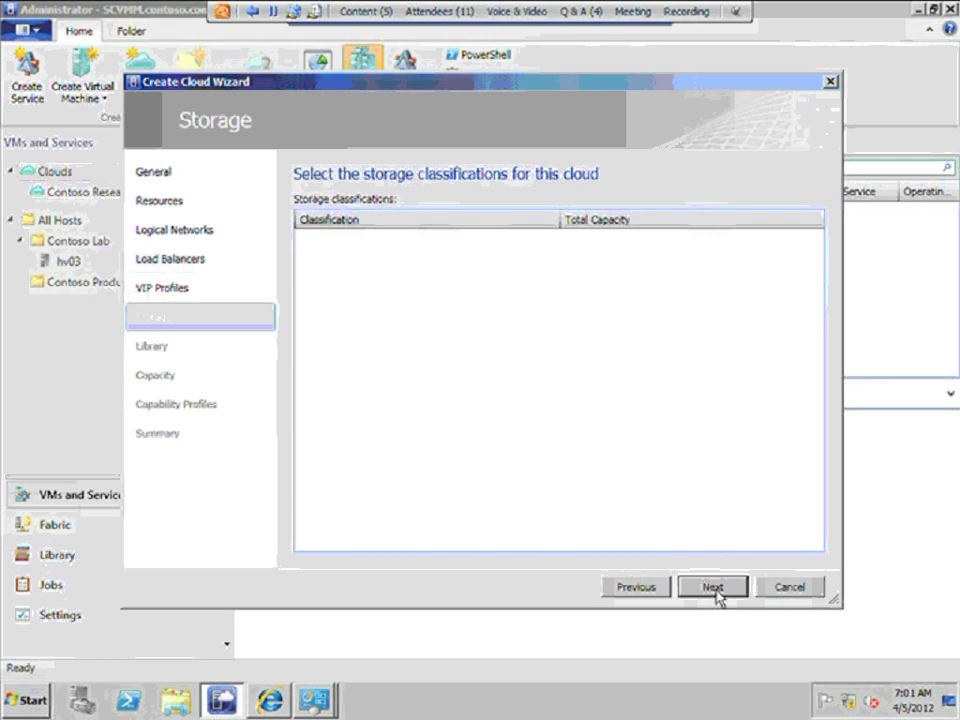
left_click(716, 593)
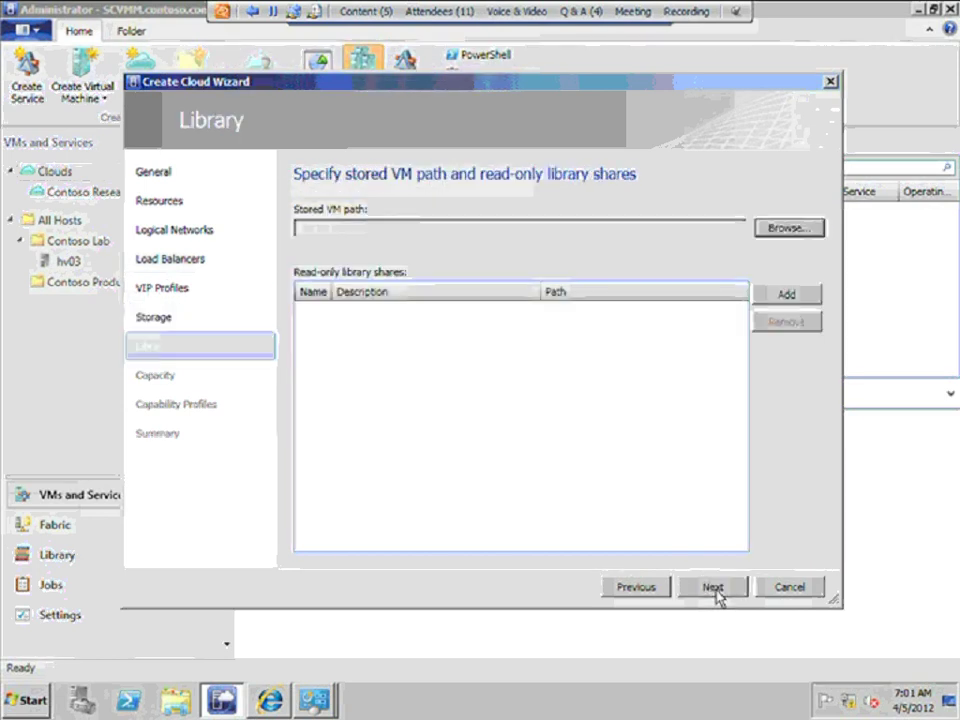
- Set the cloud's stored VM path to \\SCVMM.contoso.com\MSSCVMMLibrary and continue to the capacity settings
left_click(797, 228)
key("Escape")
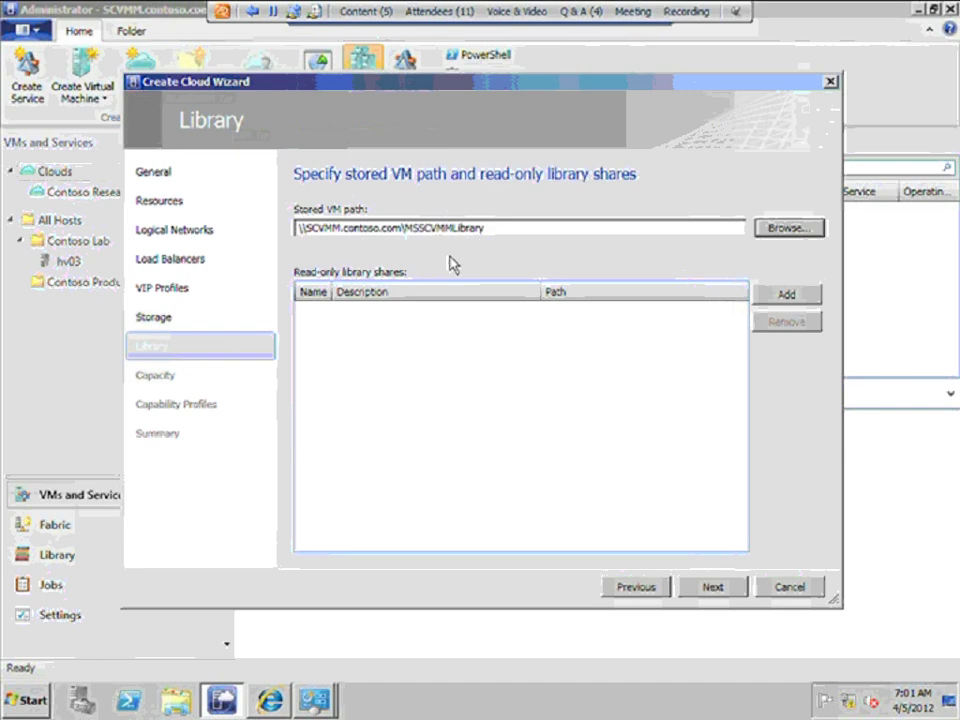
left_click(716, 588)
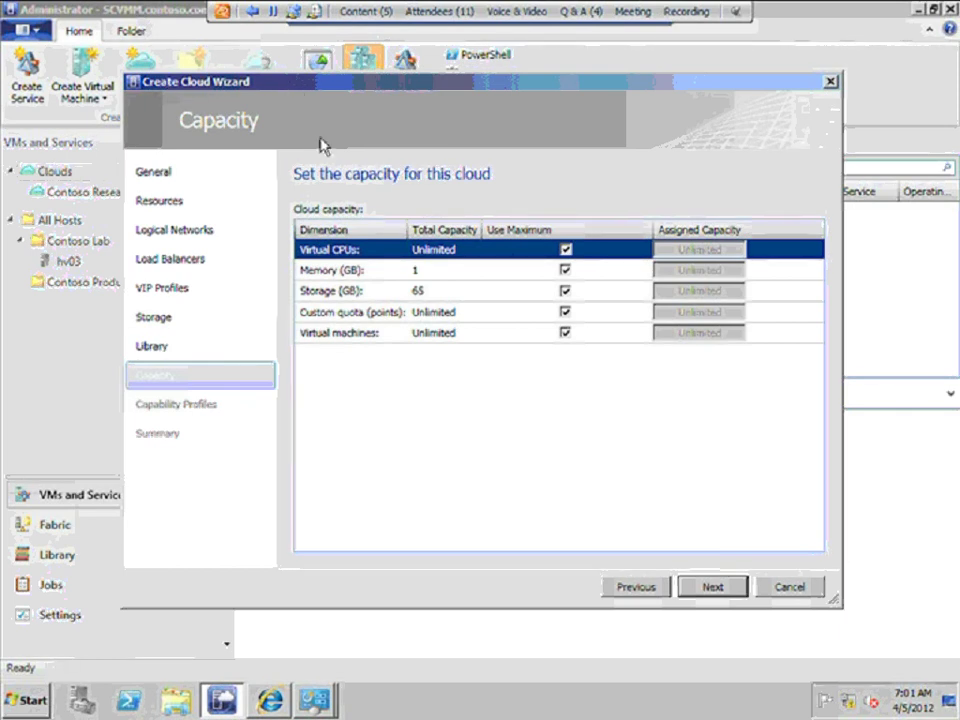
- Try assigning 10 virtual CPUs and 1 GB of memory to the cloud, and restore maximum use for both
left_click(566, 250)
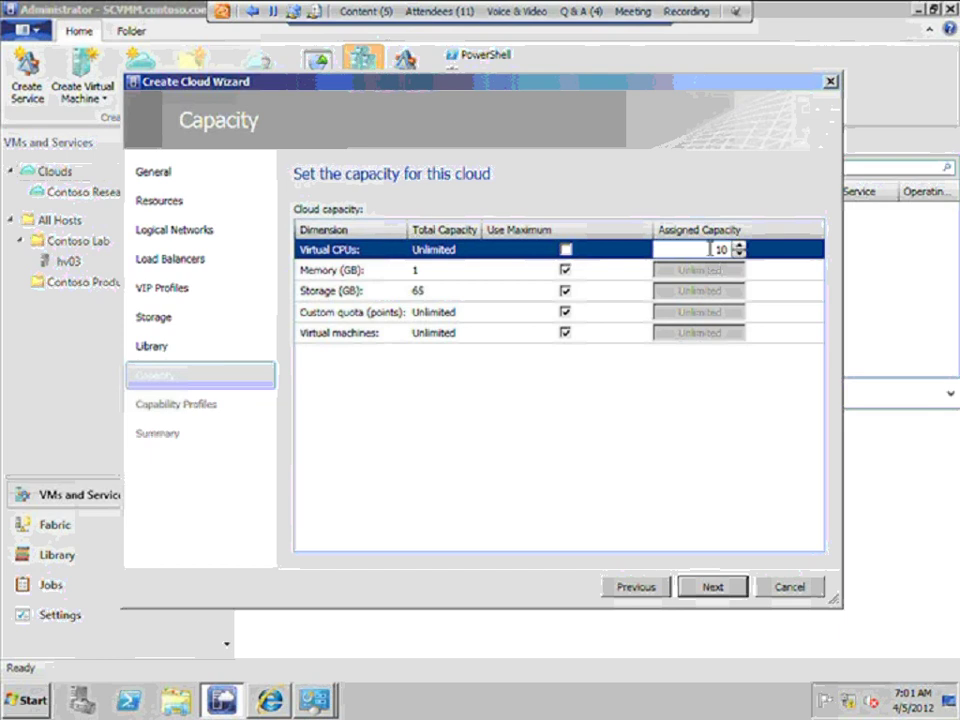
double_click(711, 249)
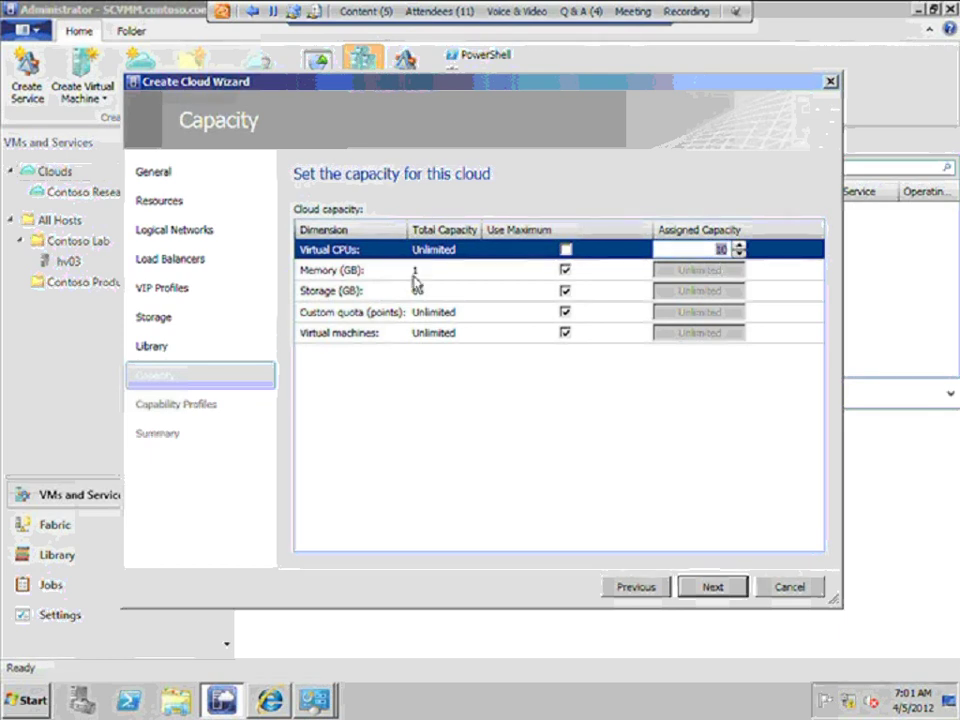
left_click(566, 270)
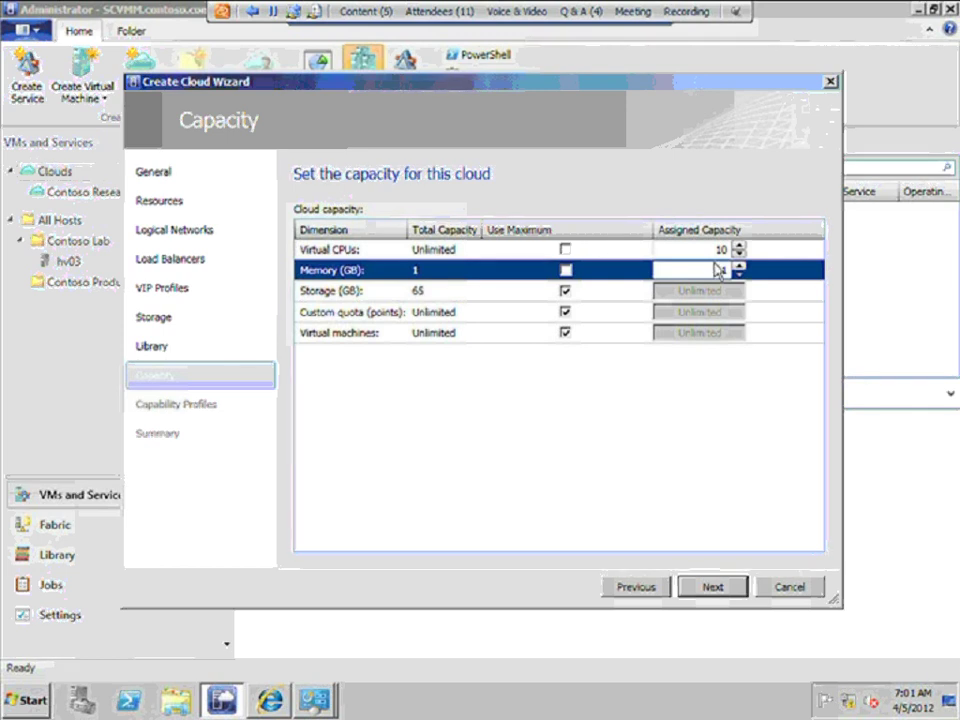
left_click(565, 249)
left_click(565, 270)
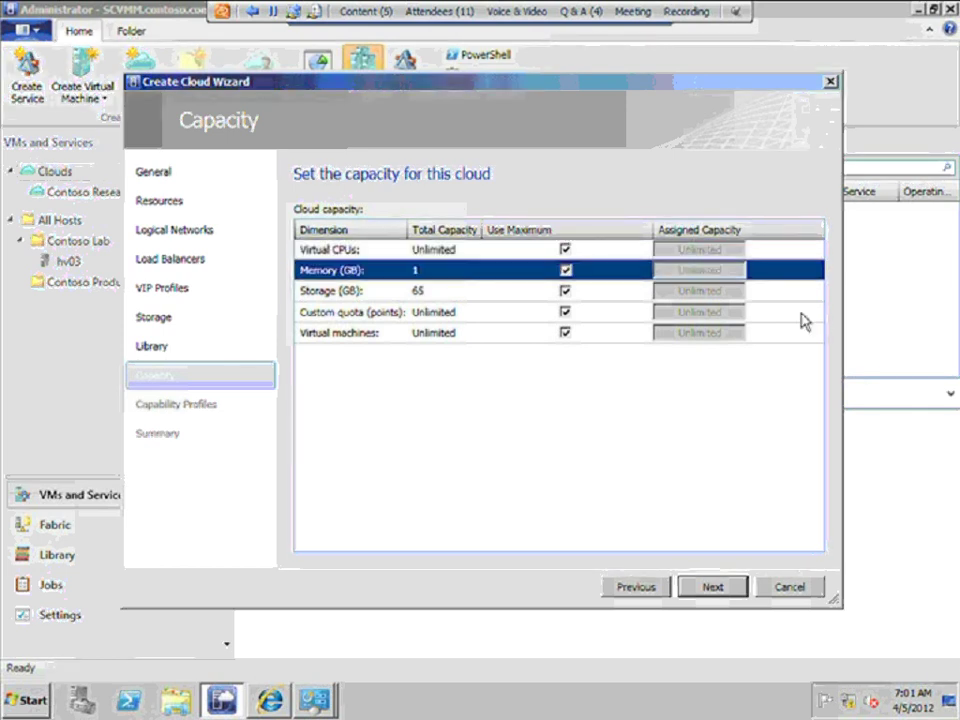
- Assign the cloud 10 virtual CPUs, 100 GB of memory, 500 GB of storage and 5 virtual machines, and continue to the capability profiles
left_click(344, 252)
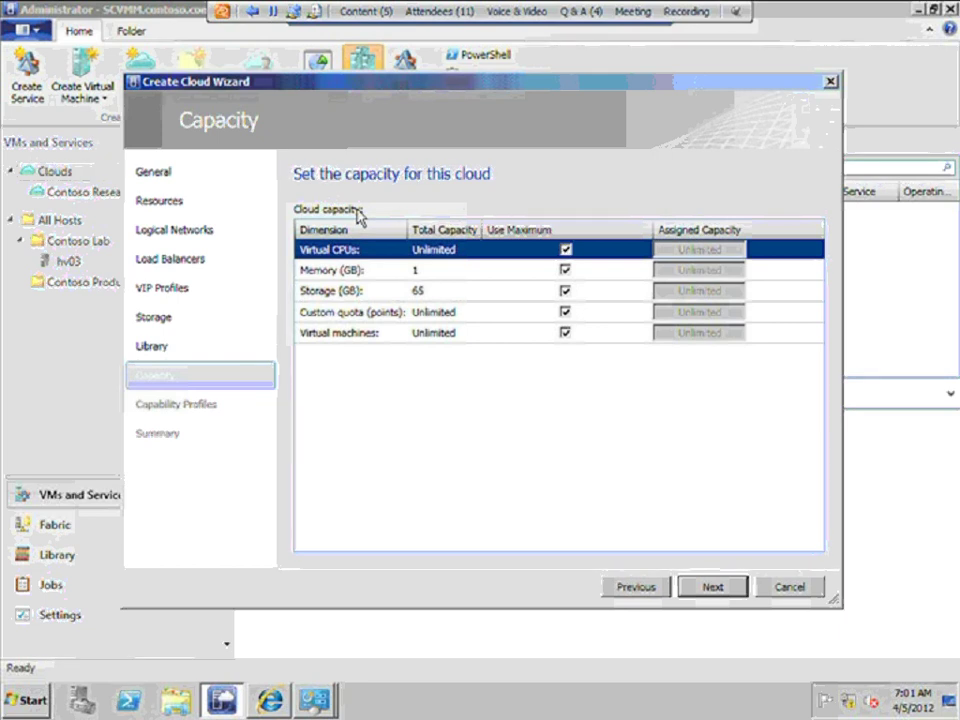
left_click(566, 249)
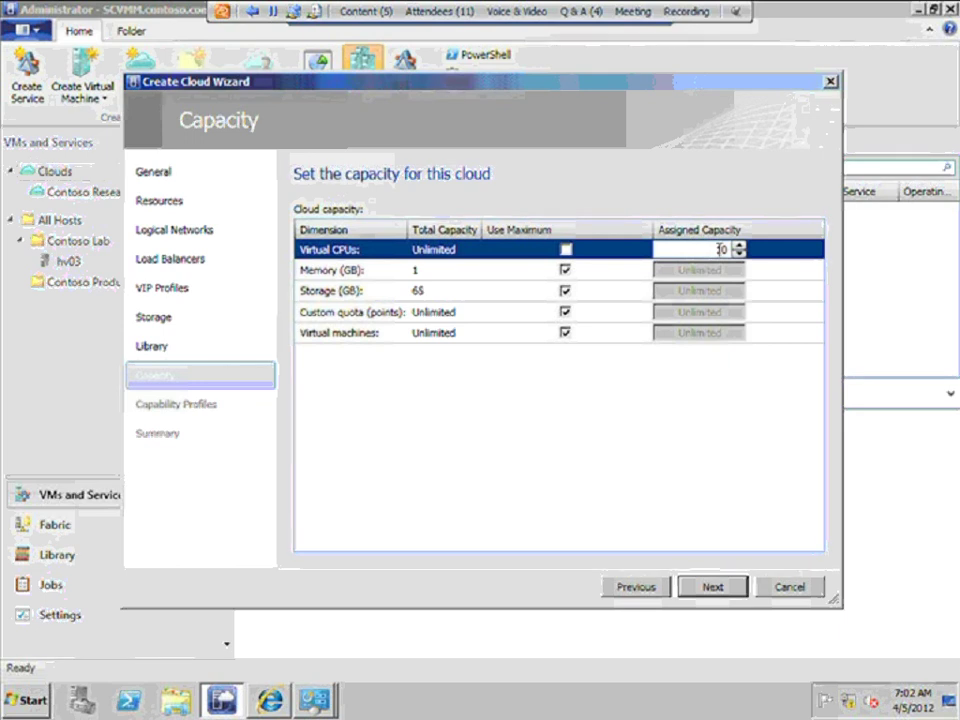
left_click(566, 270)
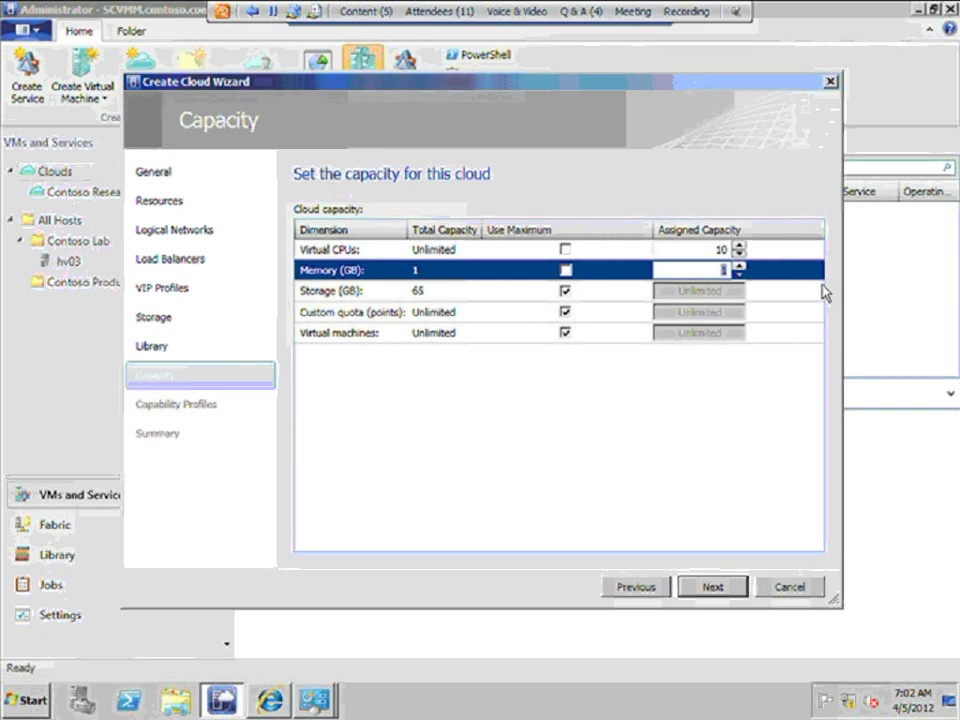
type("100")
left_click(708, 298)
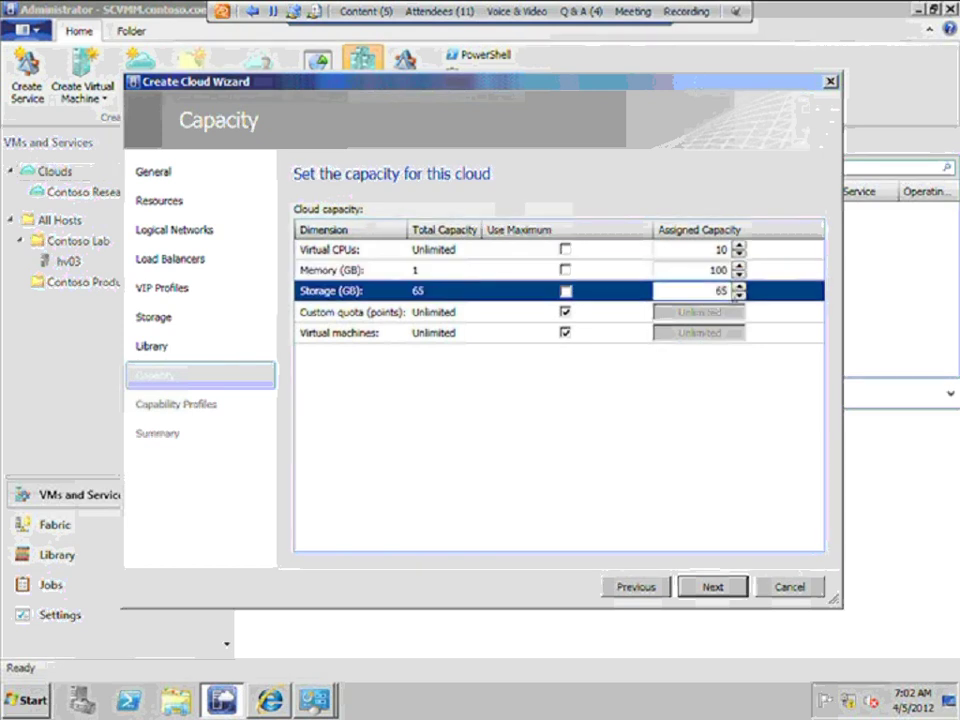
double_click(705, 291)
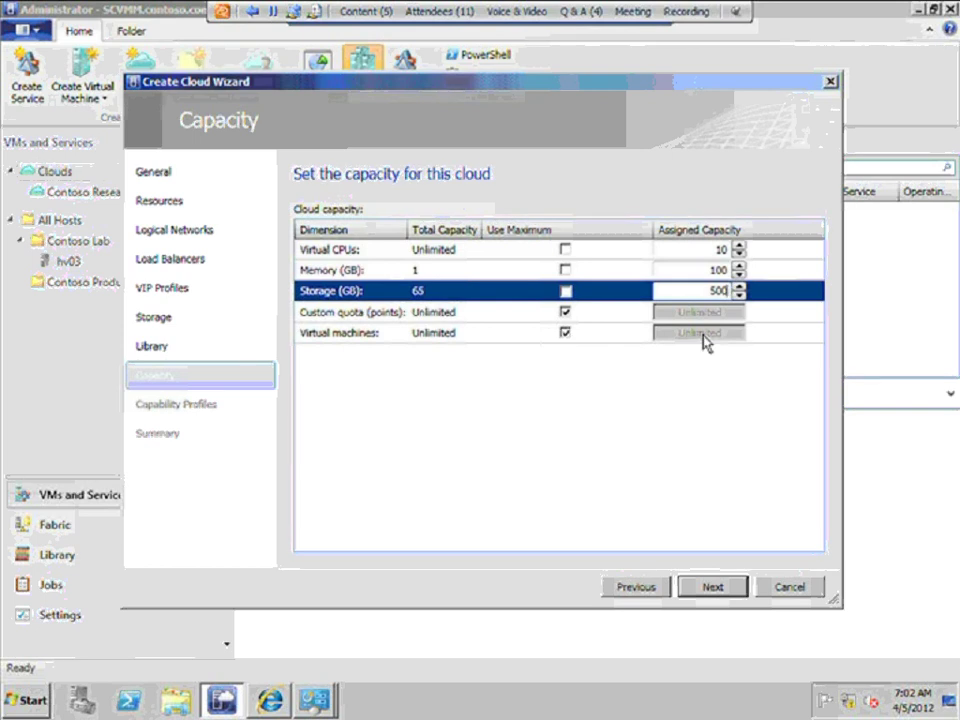
left_click(566, 333)
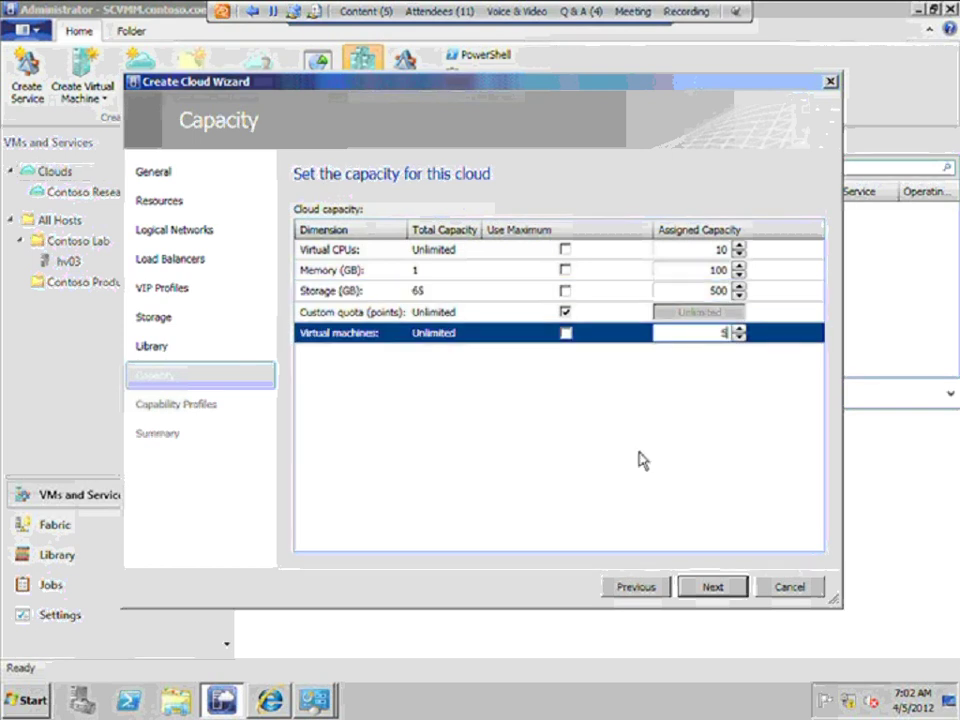
double_click(719, 335)
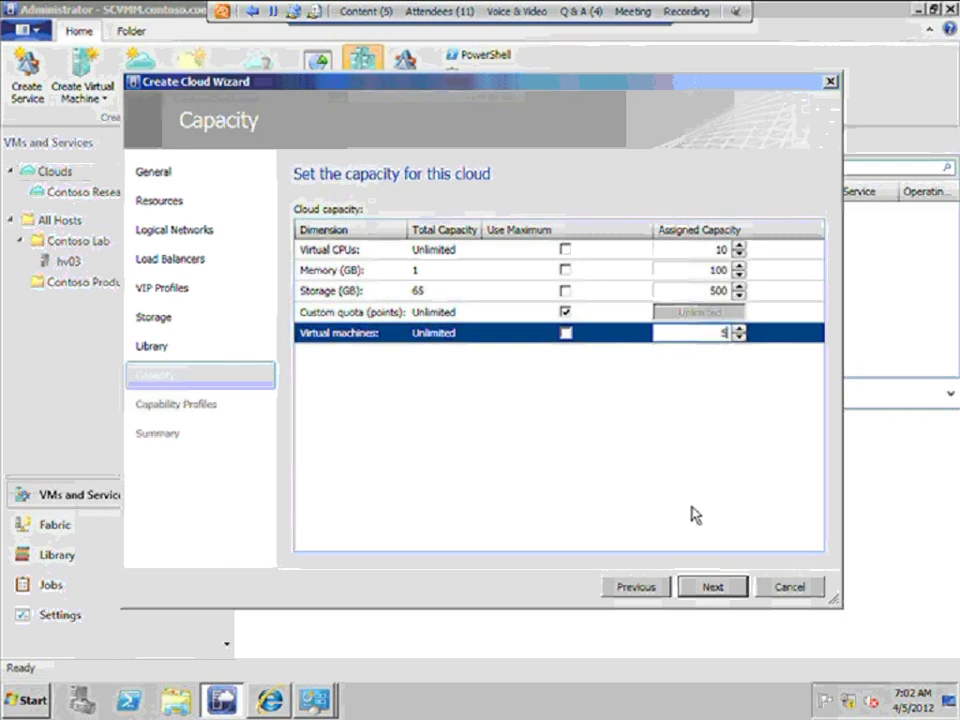
left_click(712, 587)
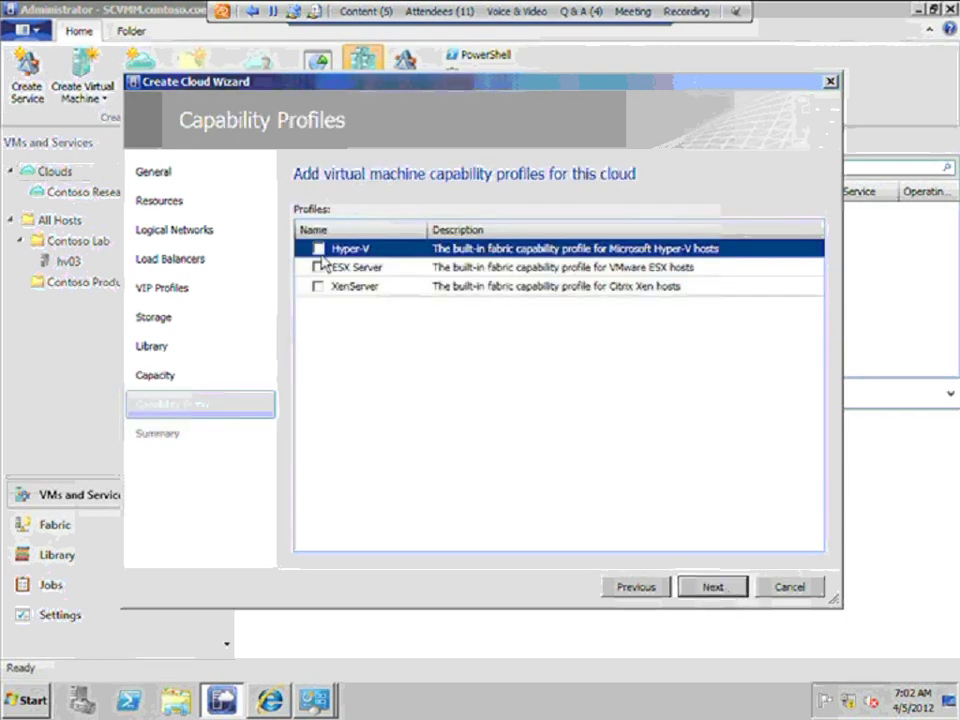
- Add the Hyper-V capability profile to the cloud and try to finish creating it from the summary
left_click(318, 248)
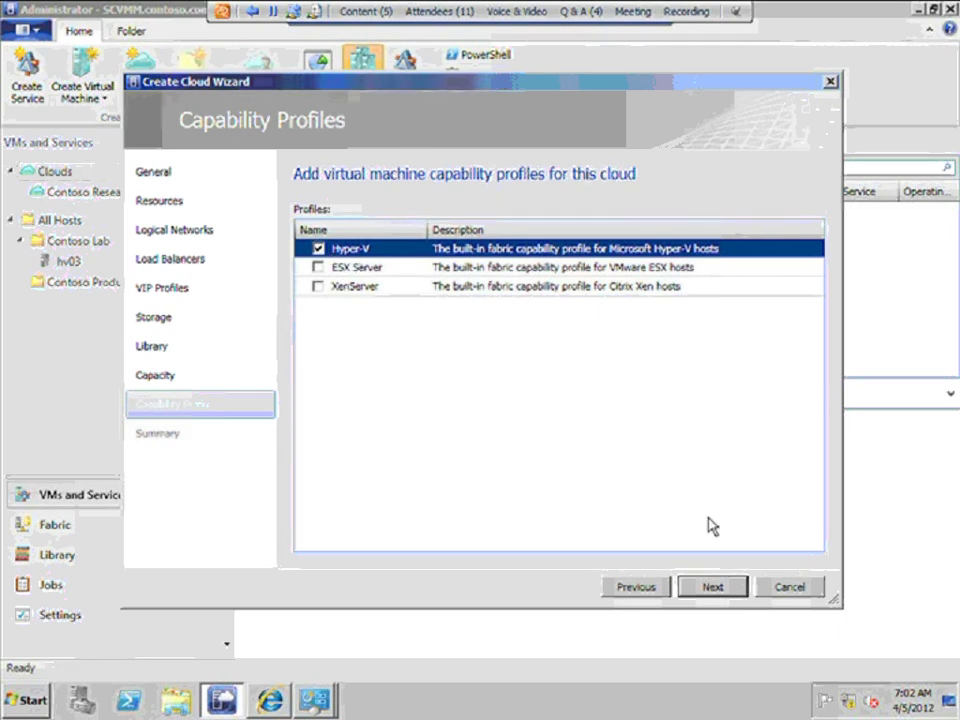
left_click(713, 587)
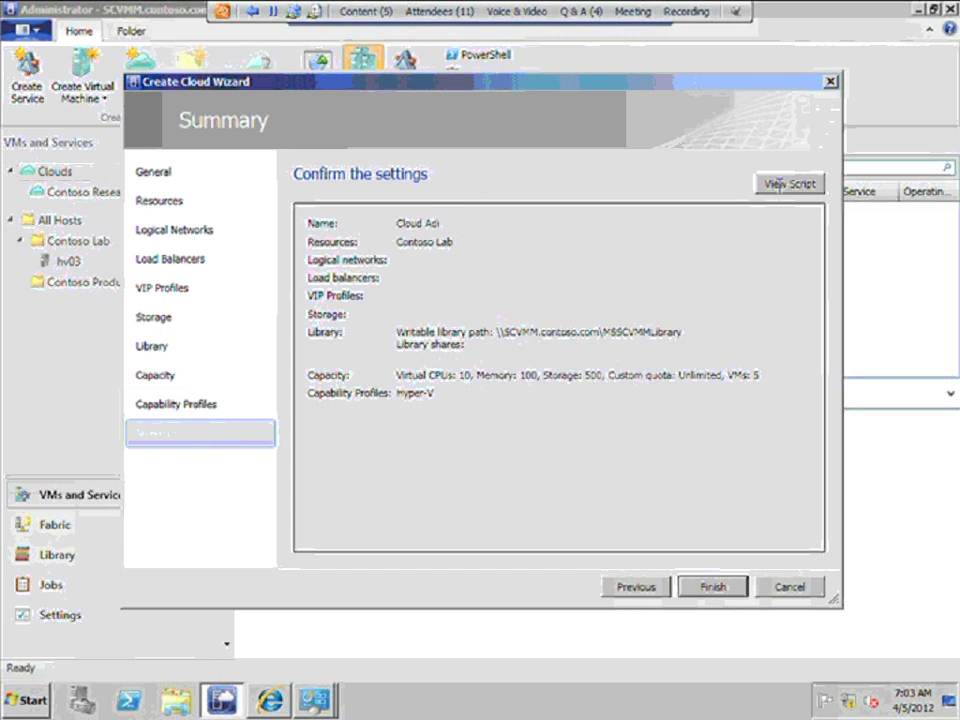
left_click(779, 185)
left_click(697, 587)
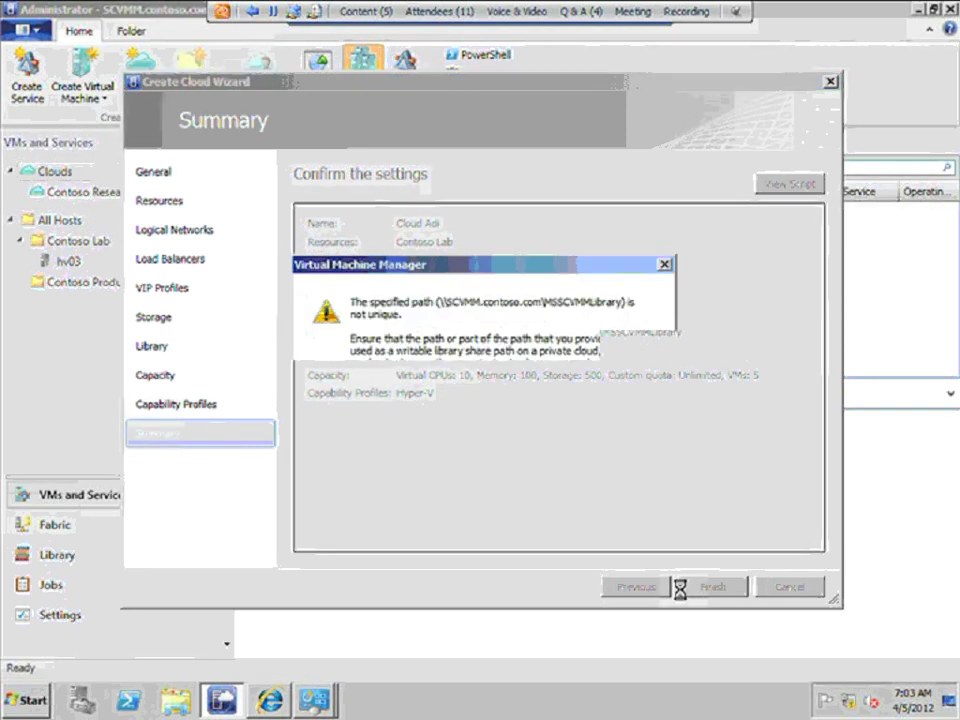
key("Return")
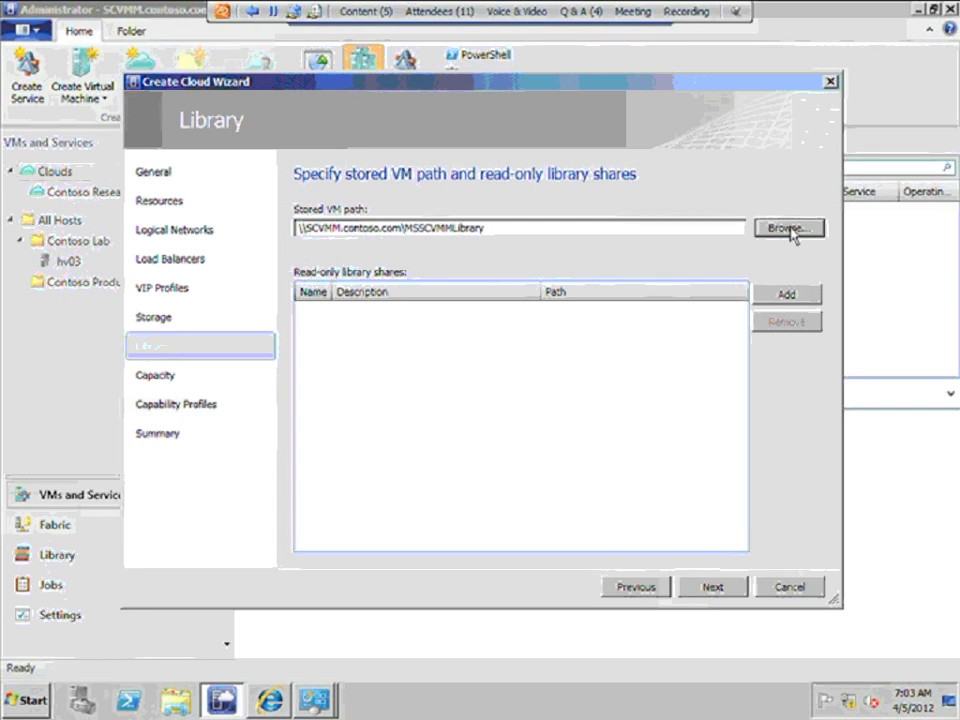
left_click(789, 228)
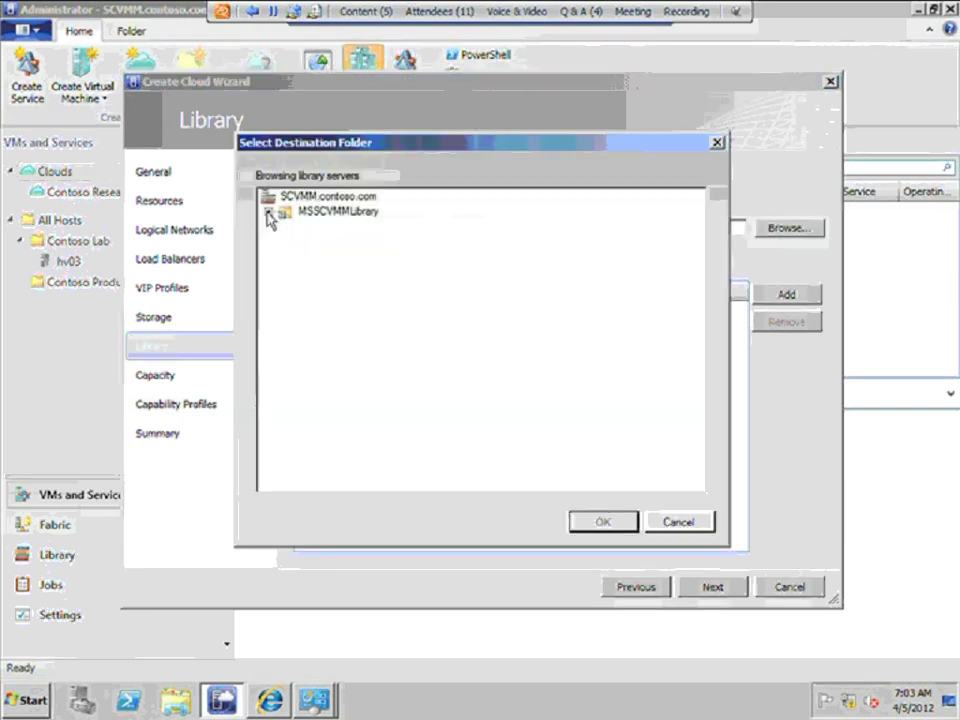
left_click(268, 213)
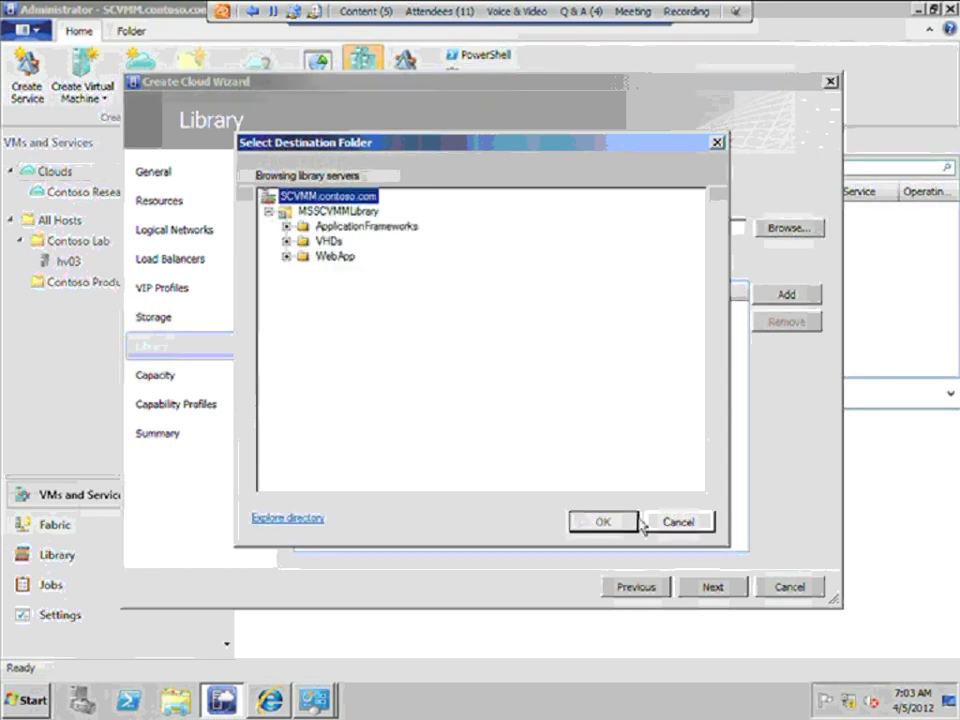
left_click(684, 529)
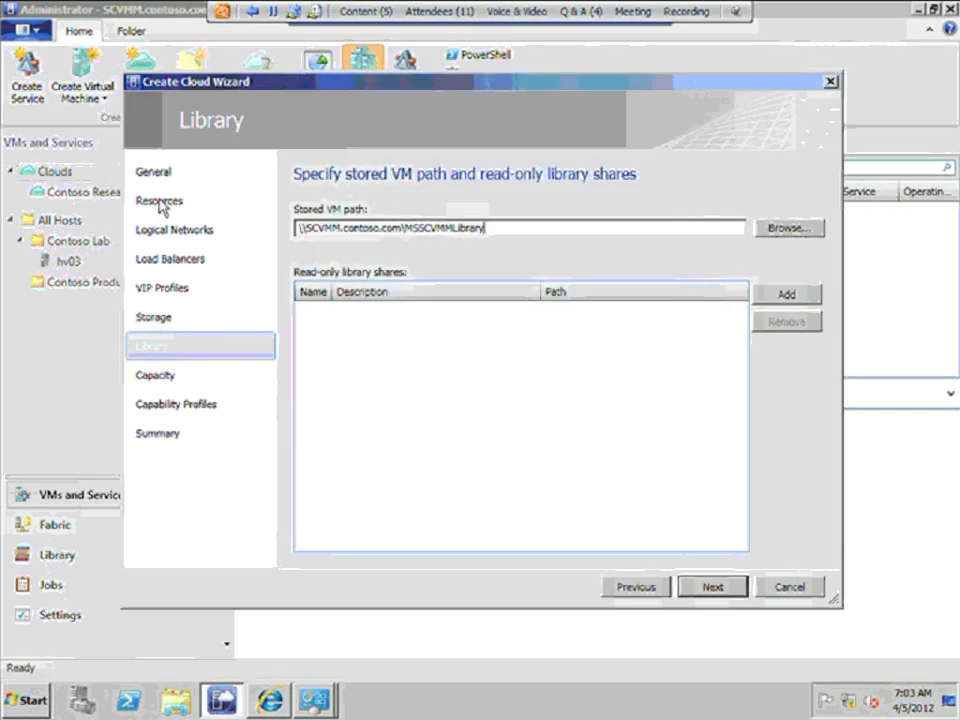
- Clear the stored VM path, add MSSCVMMLibrary as a read-only library share and continue to the capacity settings
left_click(786, 296)
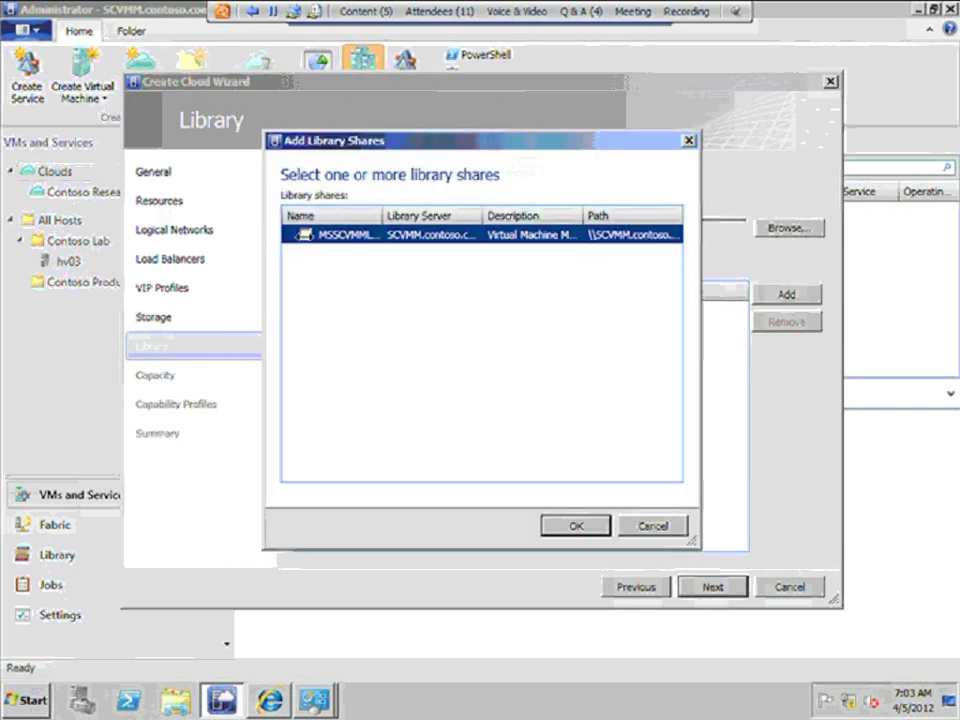
left_click(303, 234)
left_click(558, 528)
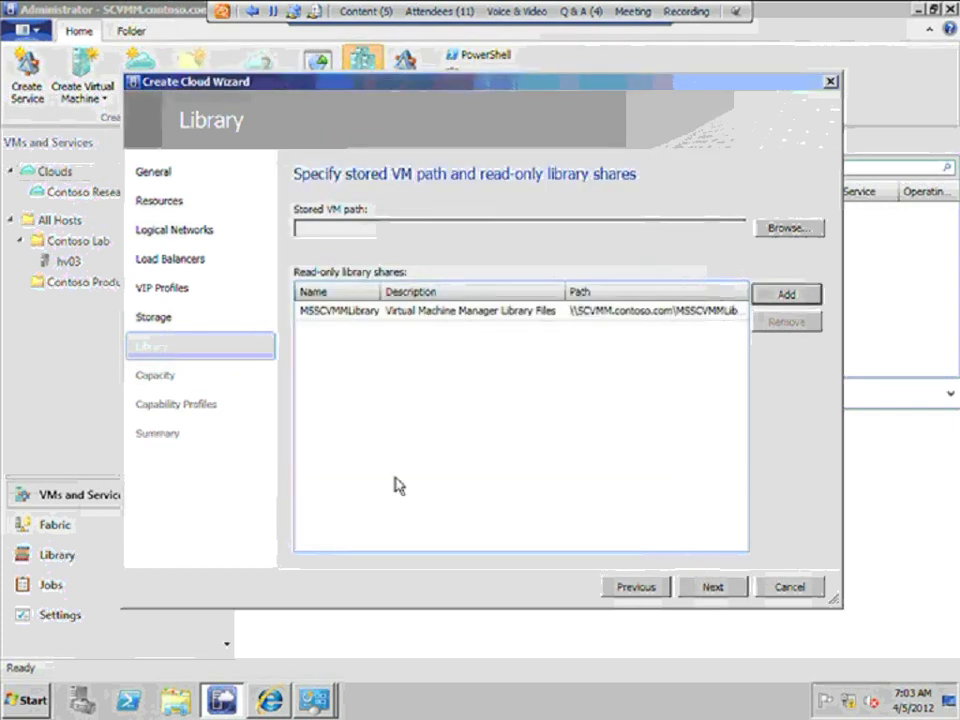
left_click(719, 596)
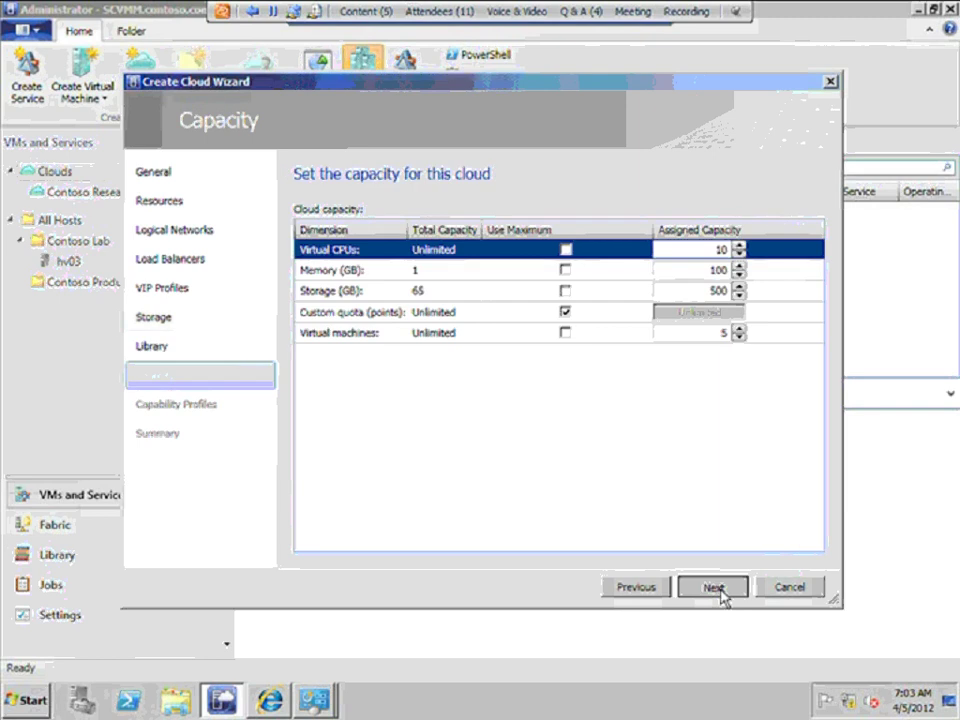
- Continue through the capacity and capability profile settings, finish creating the cloud and close the jobs list
left_click(721, 596)
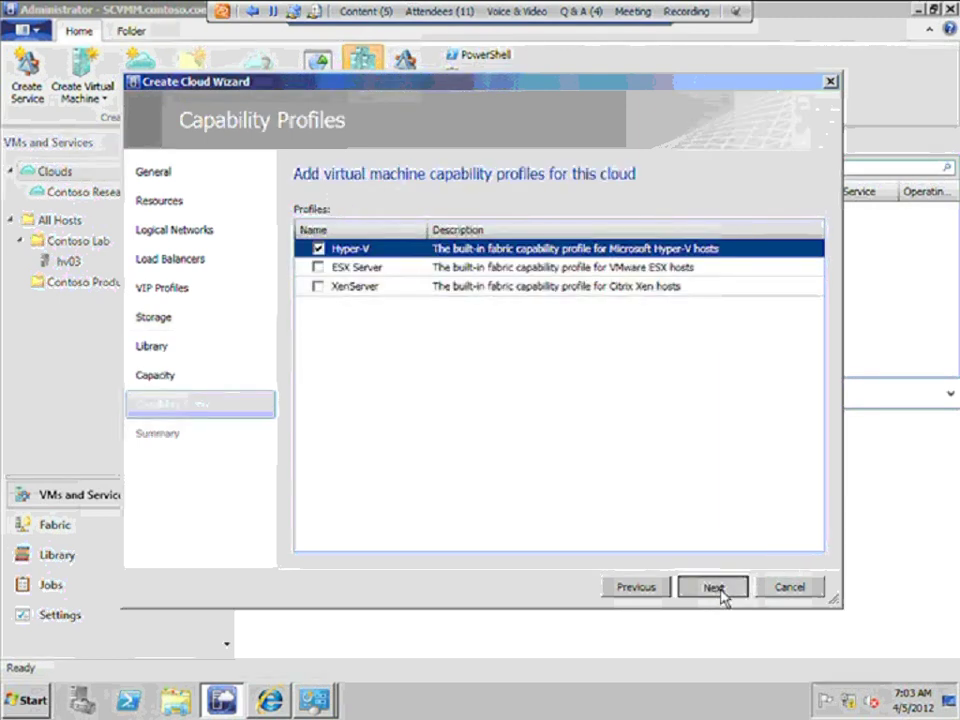
left_click(712, 587)
left_click(712, 587)
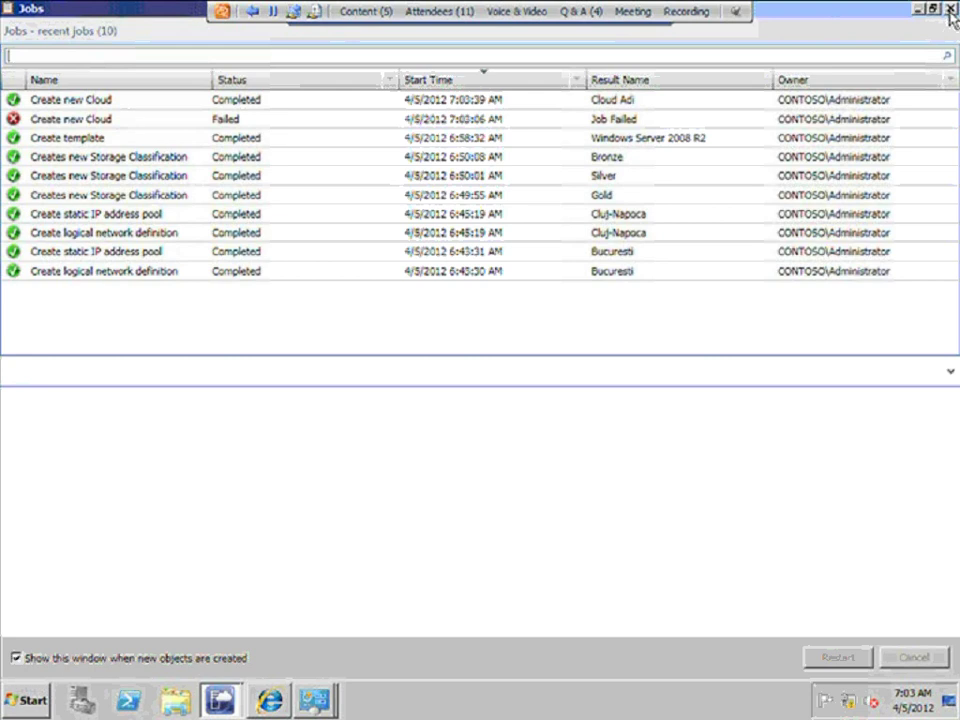
left_click(950, 10)
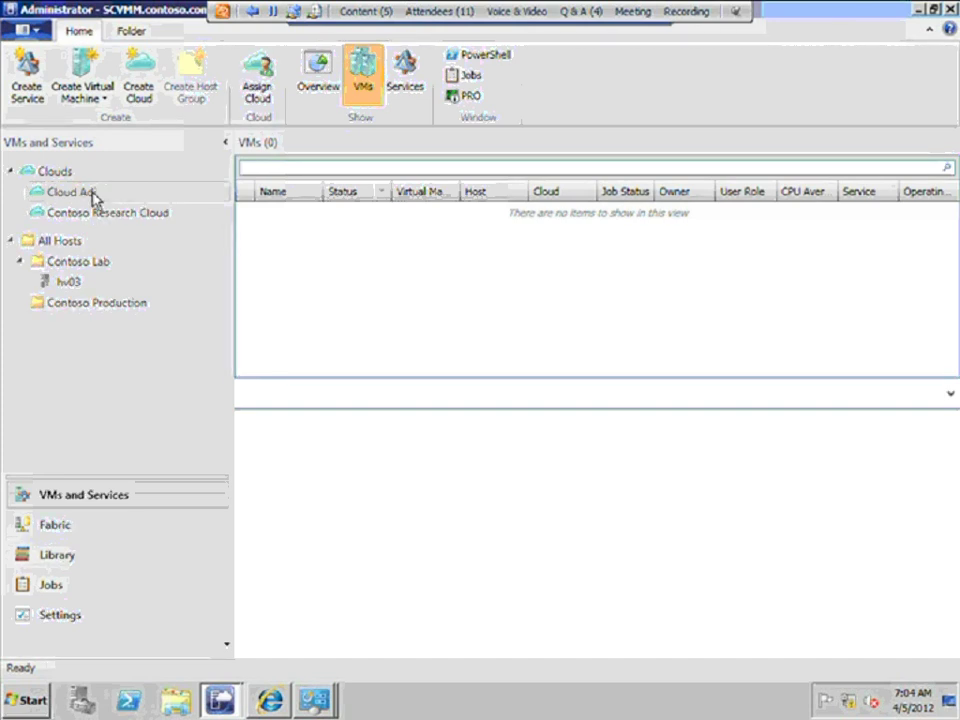
- Review the user roles in Settings and the service and VM templates in the Library
left_click(87, 617)
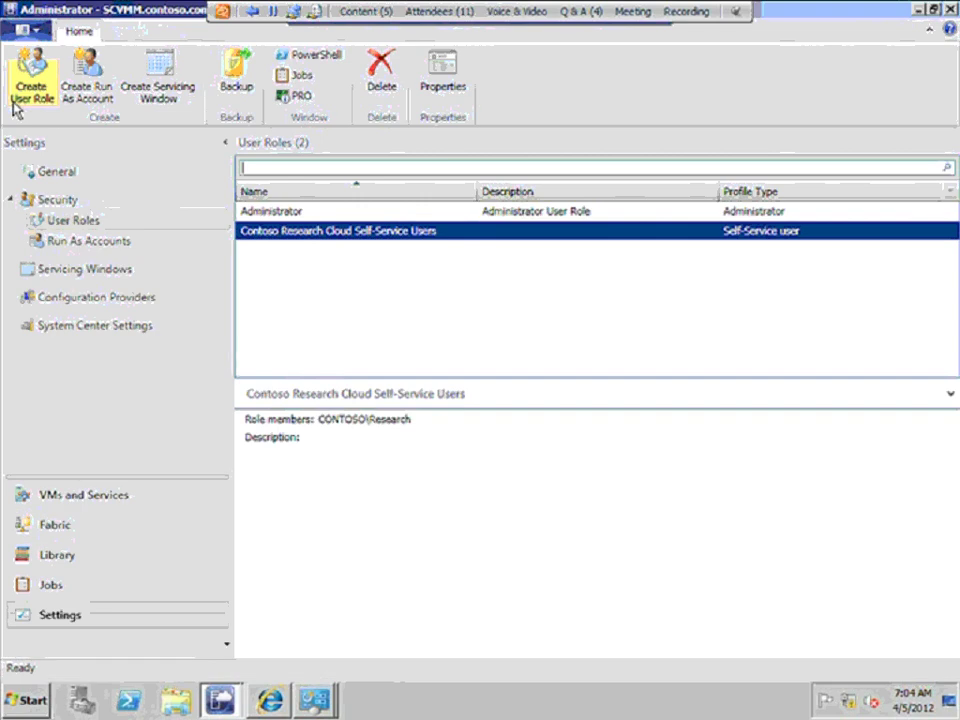
left_click(69, 502)
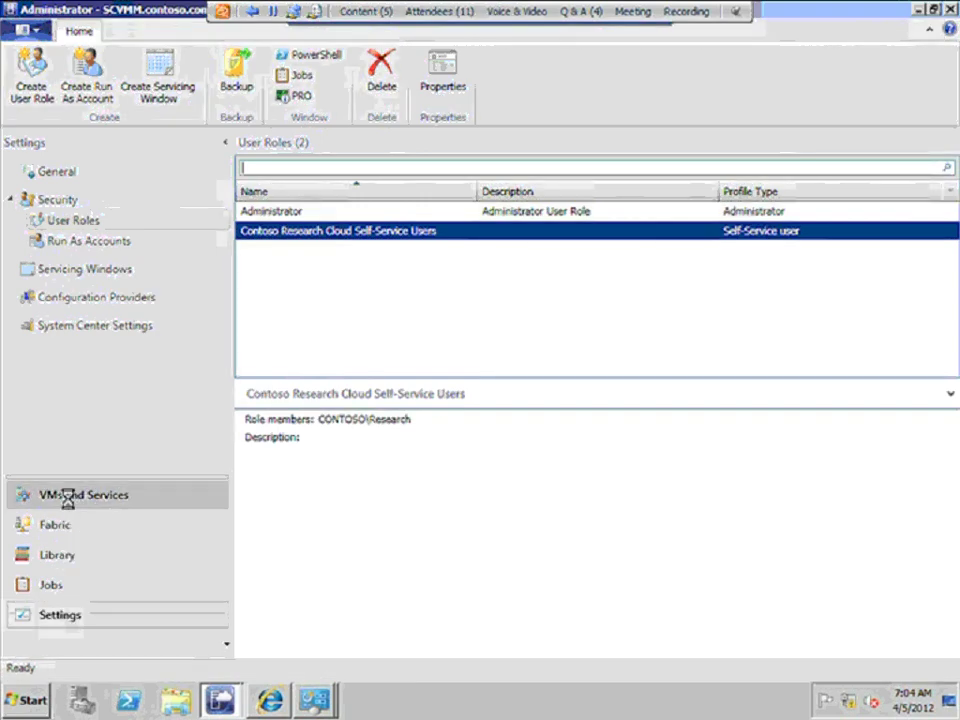
left_click(71, 553)
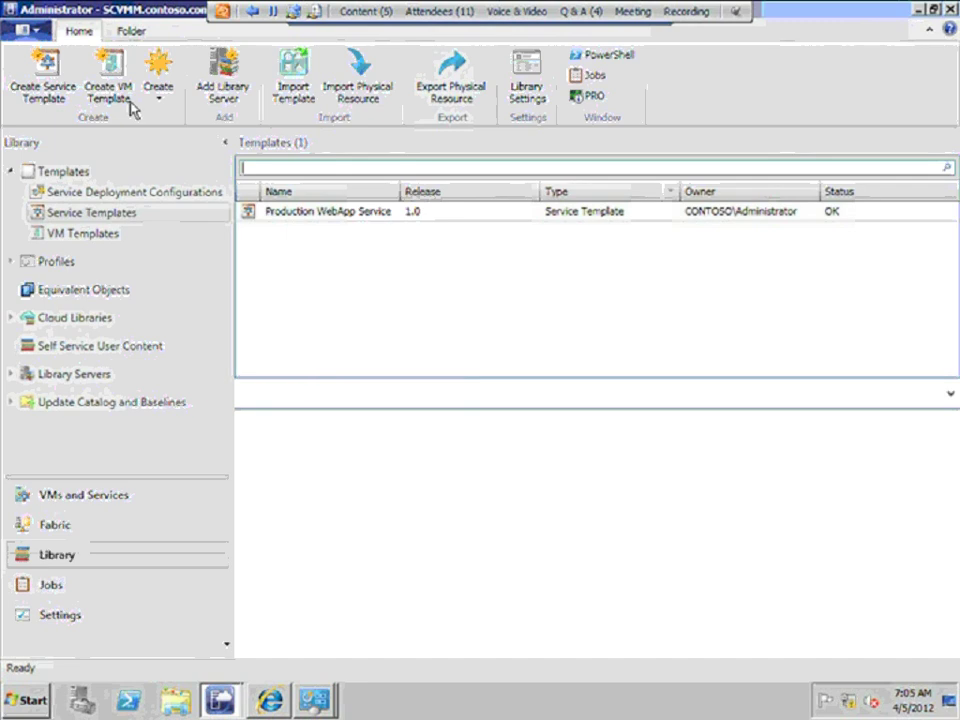
left_click(50, 88)
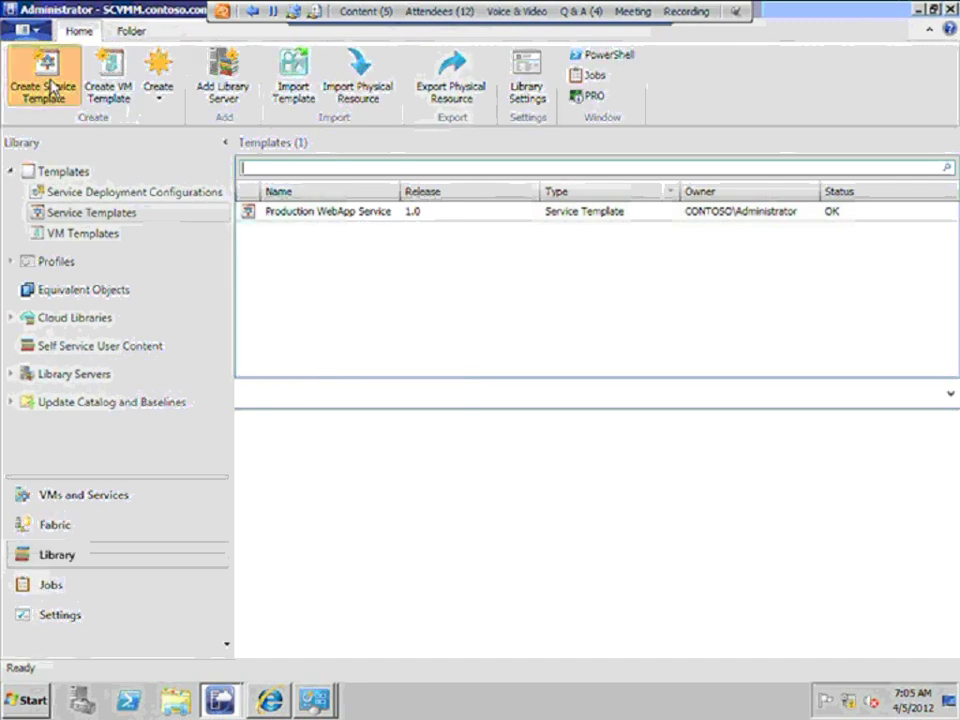
left_click(87, 236)
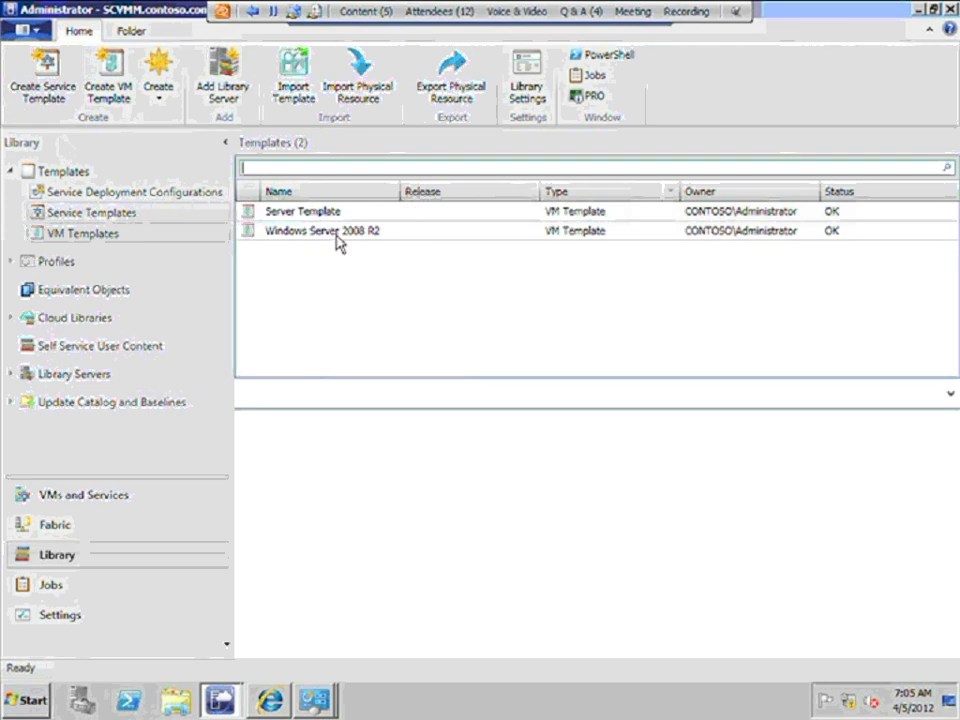
left_click(338, 243)
- Create a new service template in the Library from the Single Machine (v1.0) pattern
left_click(91, 214)
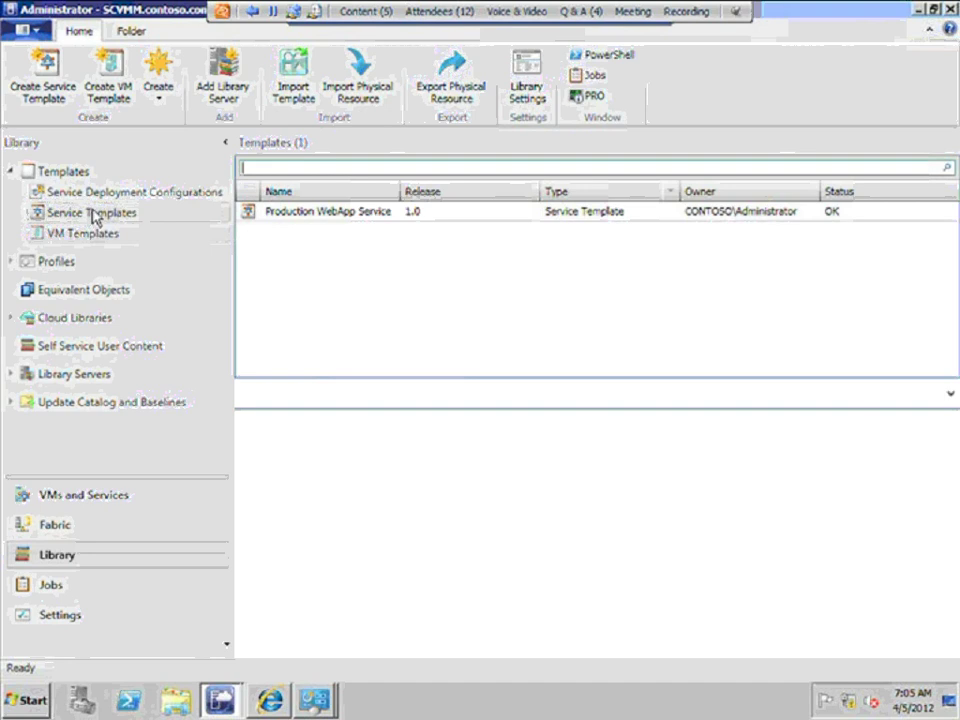
right_click(95, 211)
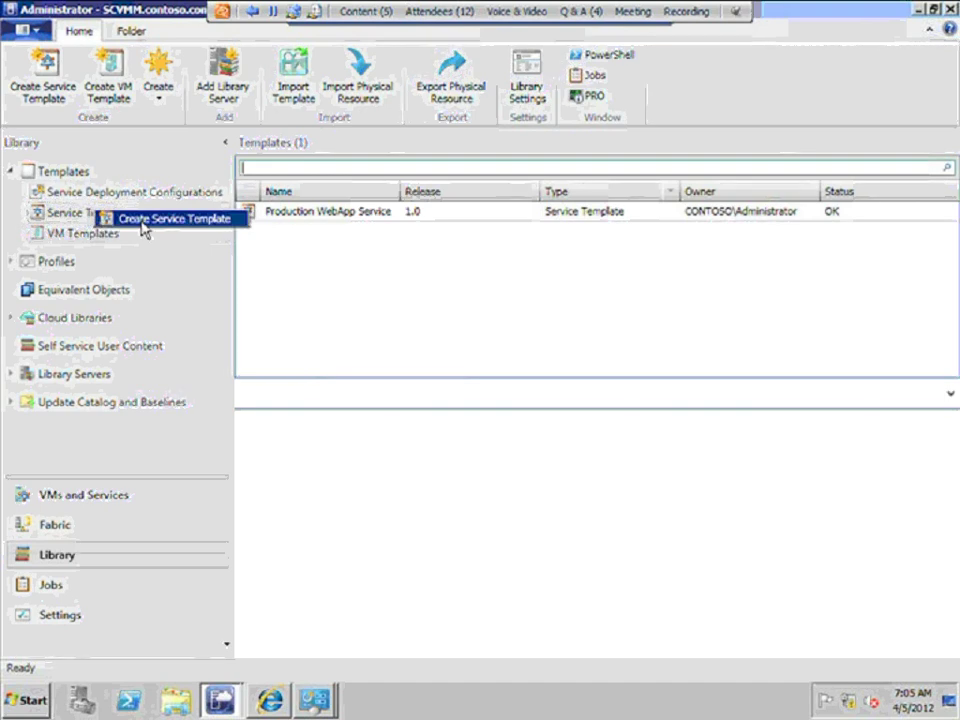
left_click(143, 220)
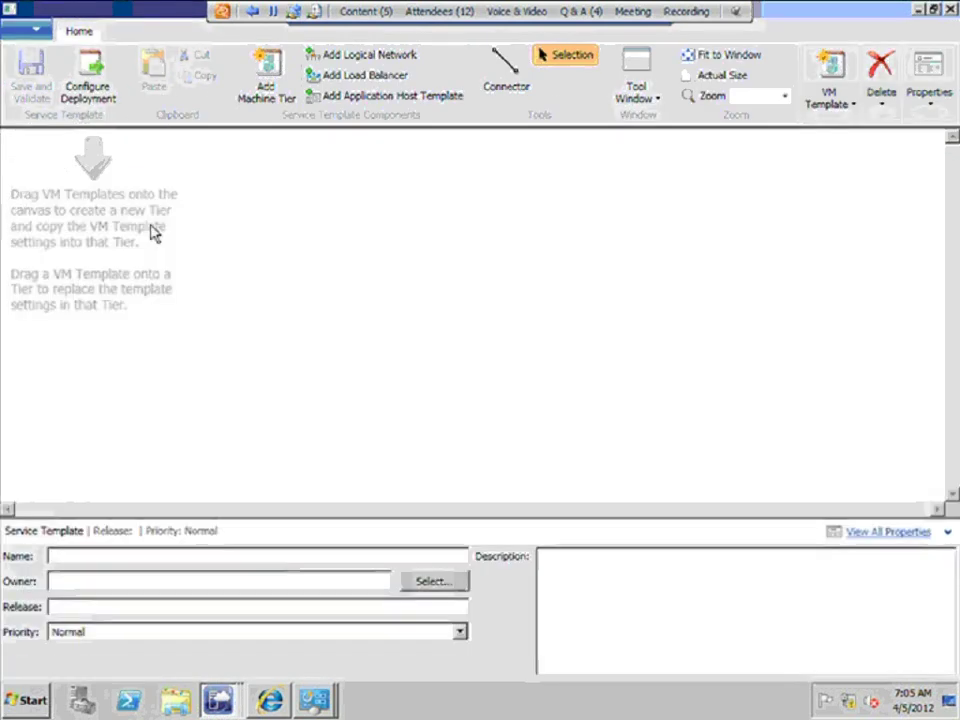
left_click(262, 253)
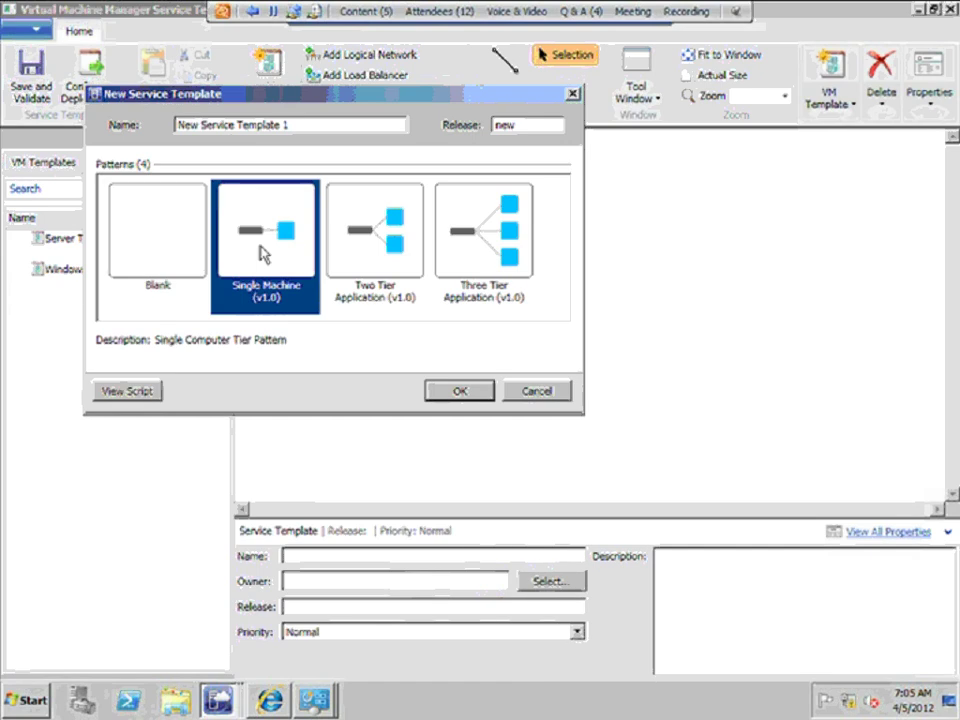
left_click(468, 392)
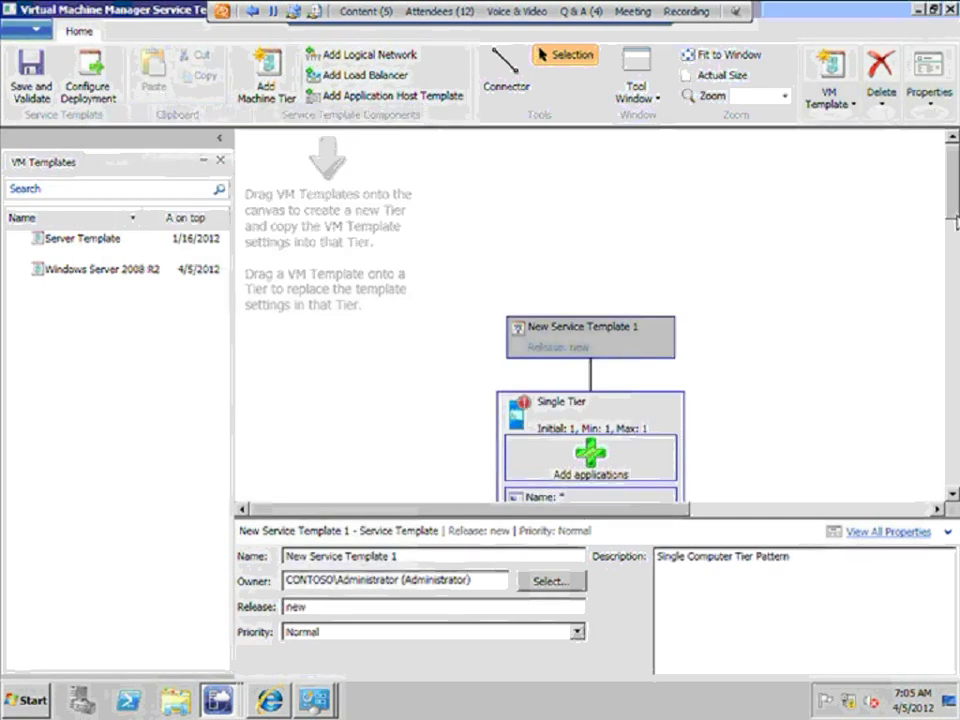
- Rename the new service template as Serviciu Web
scroll(955, 222, "down", 1)
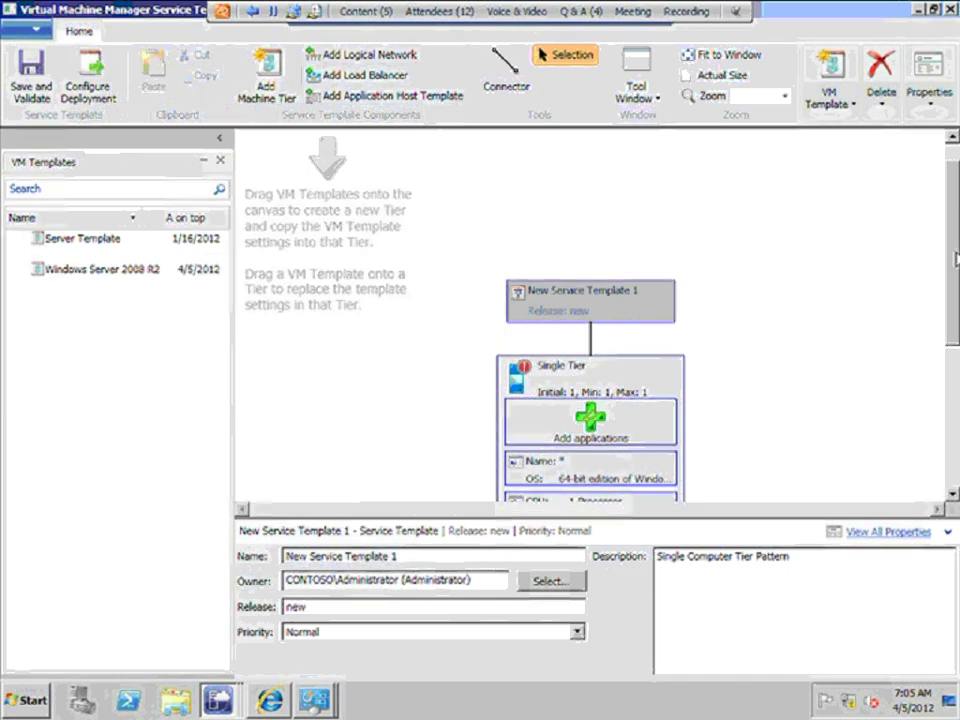
left_click_drag(955, 222, 955, 300)
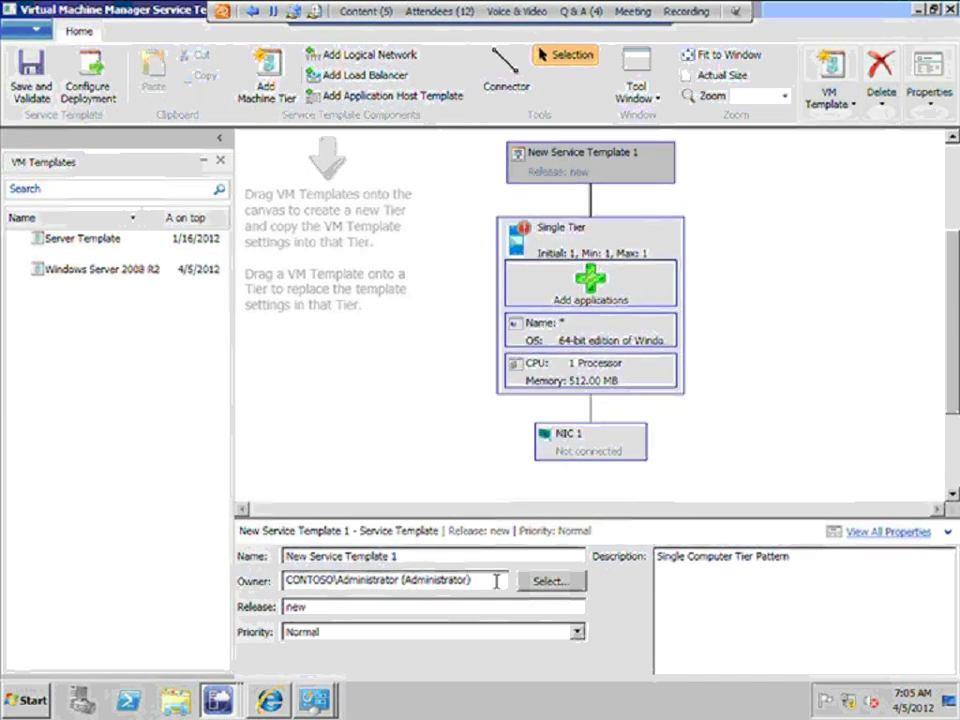
left_click_drag(403, 558, 214, 559)
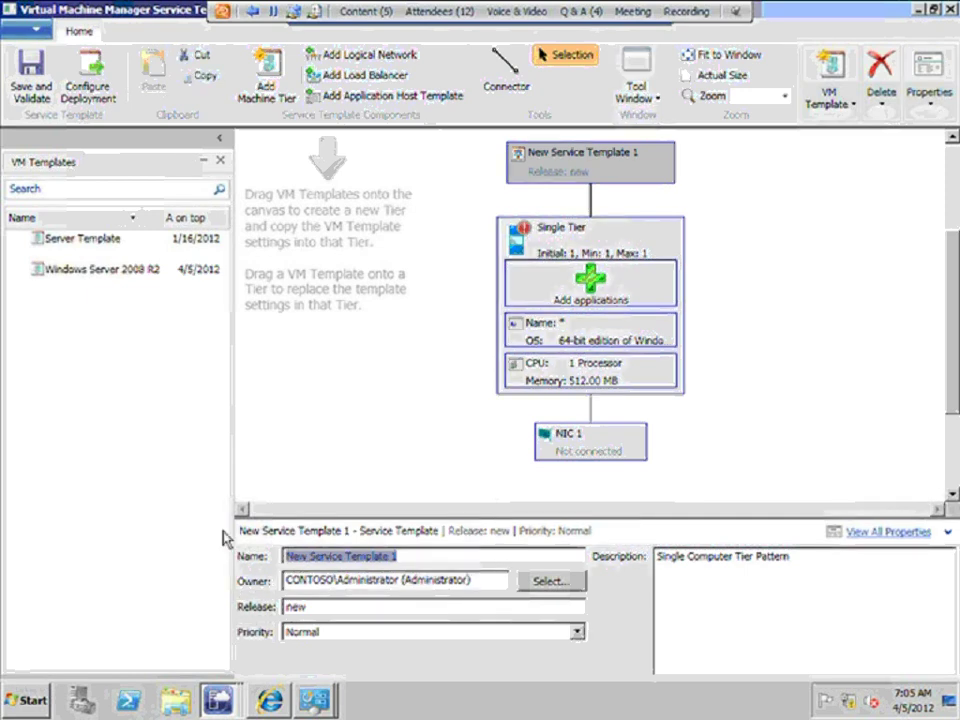
type("Serviciu Web")
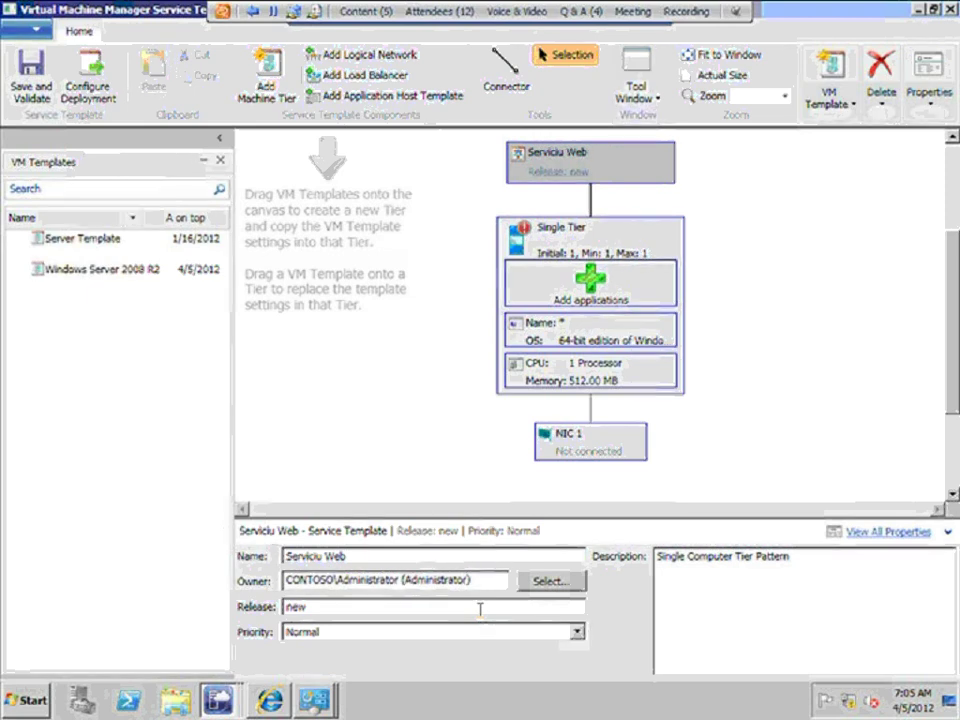
- Rename the service template's Single Tier machine tier as TierWeb
left_click(596, 236)
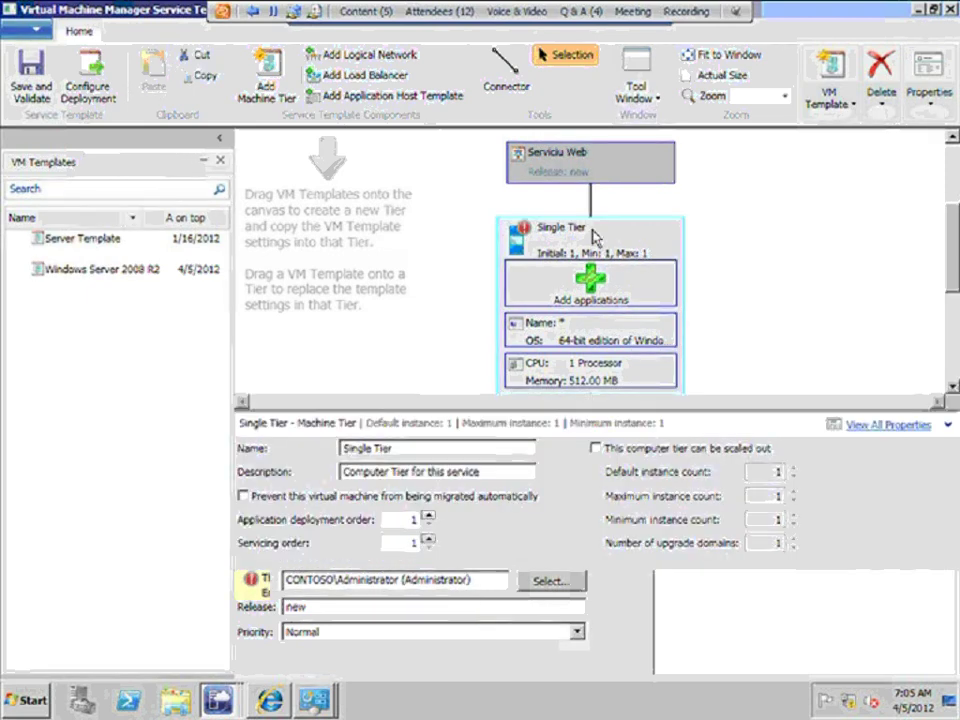
left_click_drag(410, 448, 270, 456)
type("Ti")
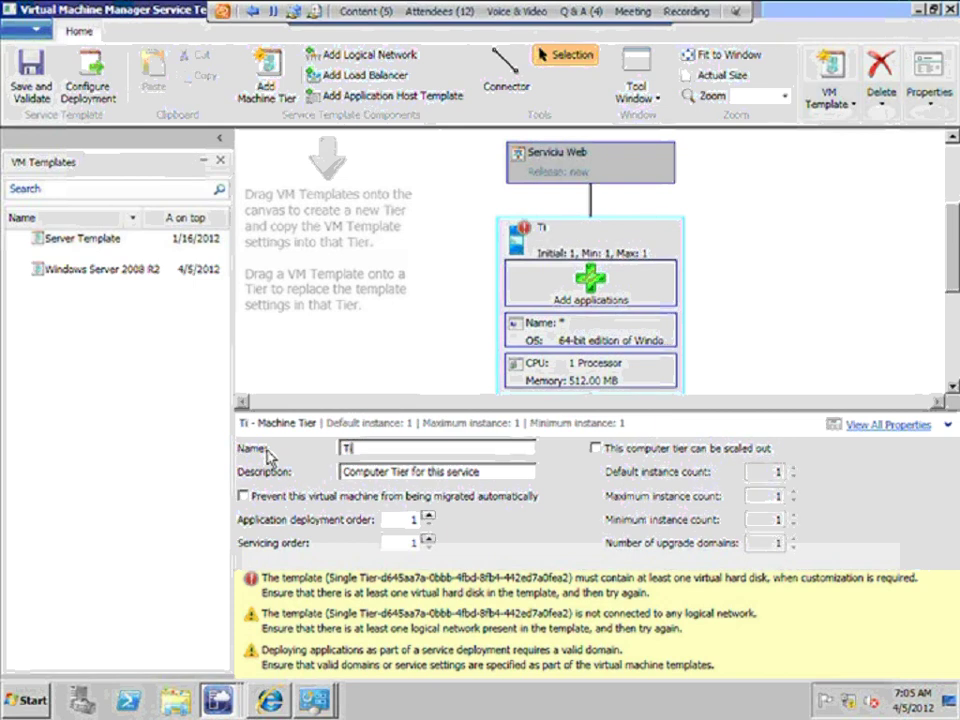
type("er")
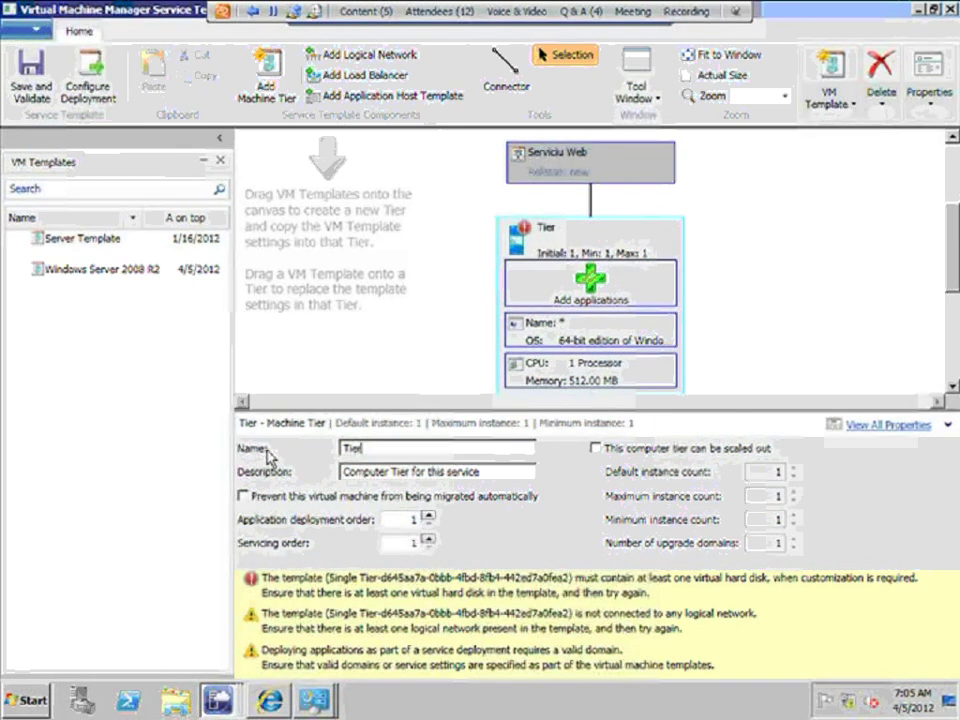
type("Web")
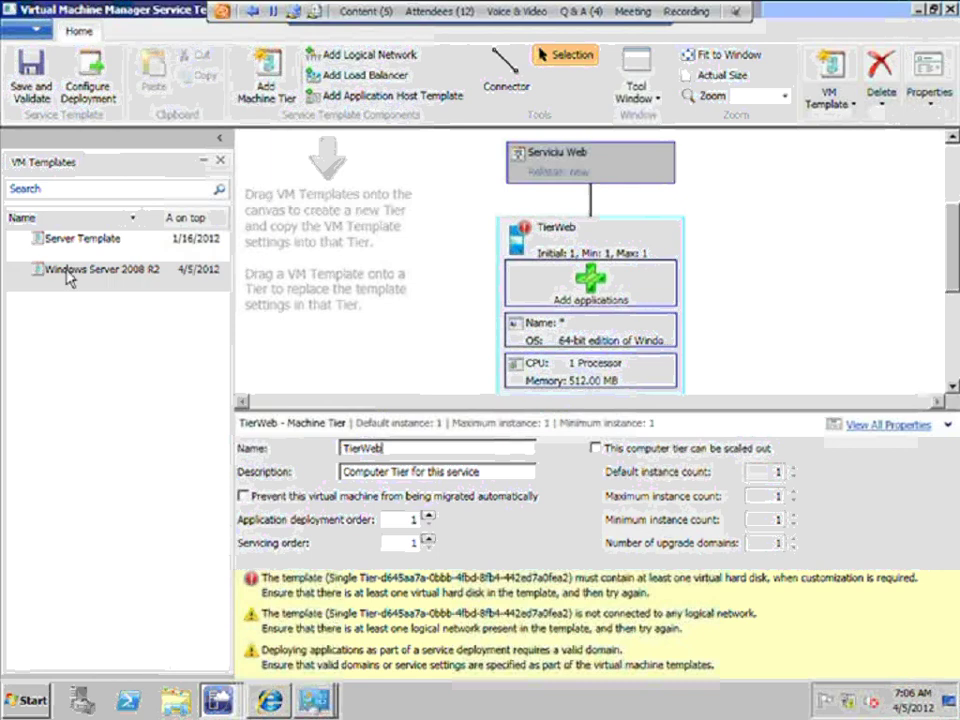
- Apply the Windows Server 2008 R2 VM template to the machine tier, replacing its template settings
left_click_drag(71, 272, 205, 285)
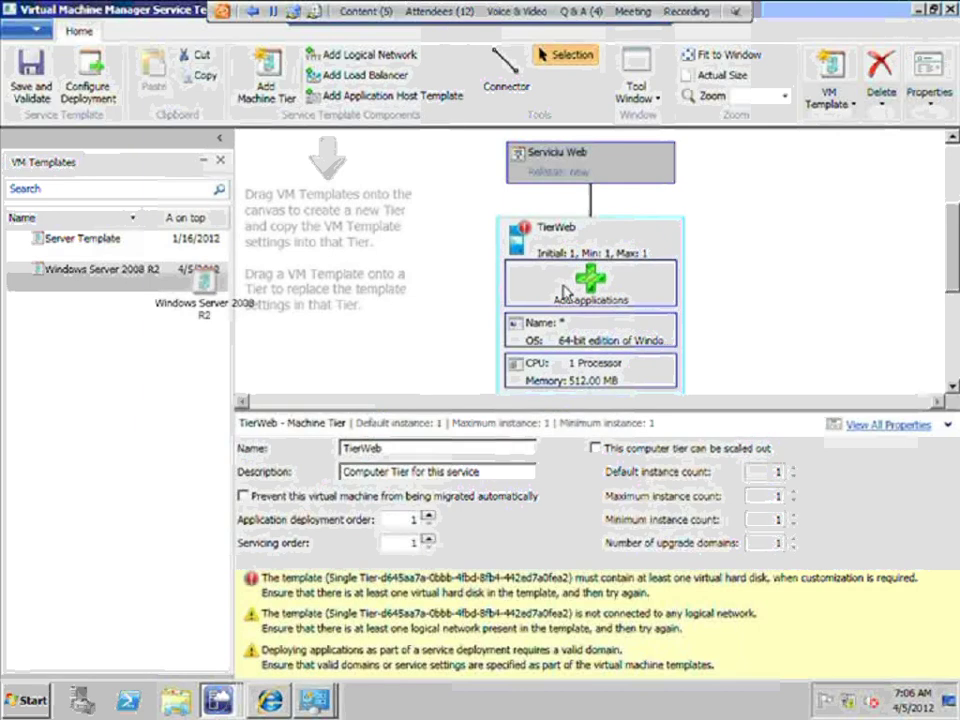
left_click_drag(567, 290, 567, 290)
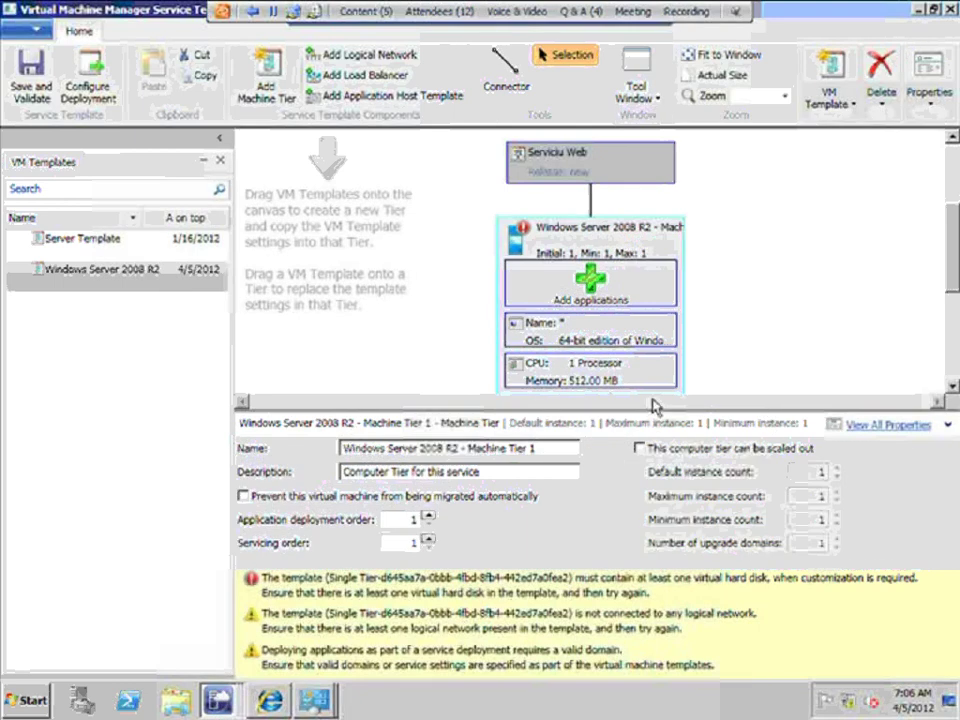
left_click(953, 311)
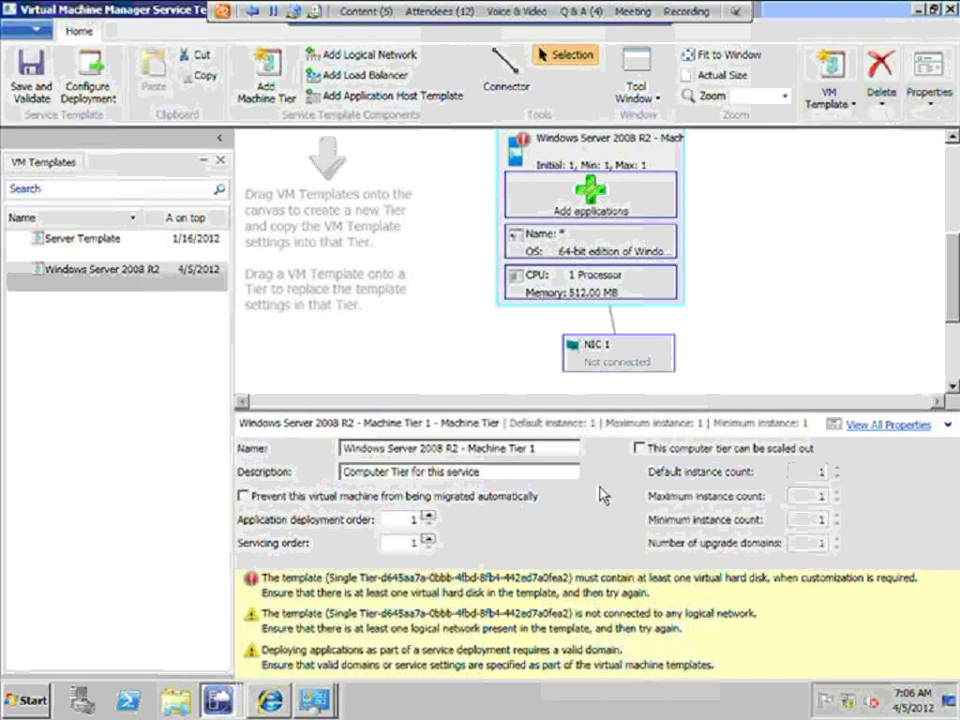
- Allow the machine tier to be scaled out with a maximum instance count of 3, then save and validate the template
left_click(640, 449)
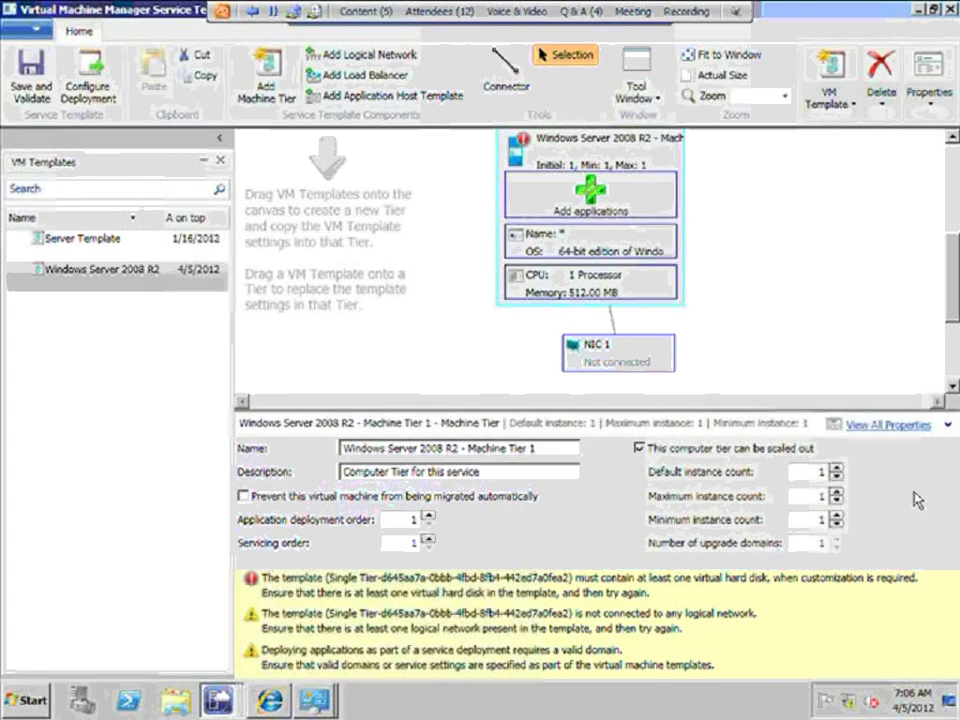
left_click(837, 492)
left_click(837, 492)
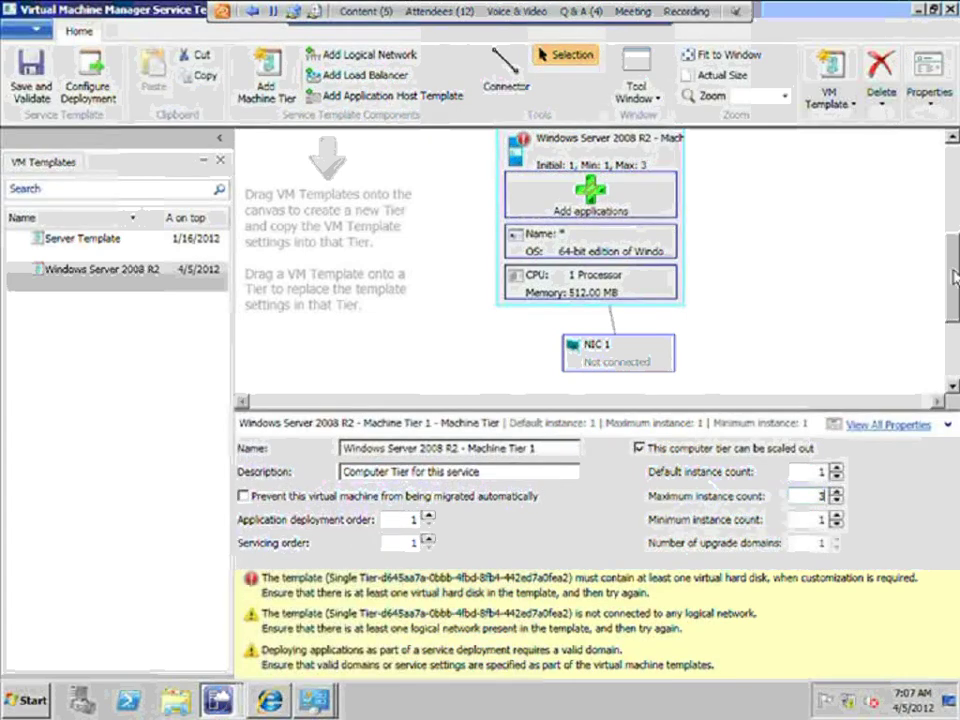
left_click_drag(955, 283, 955, 222)
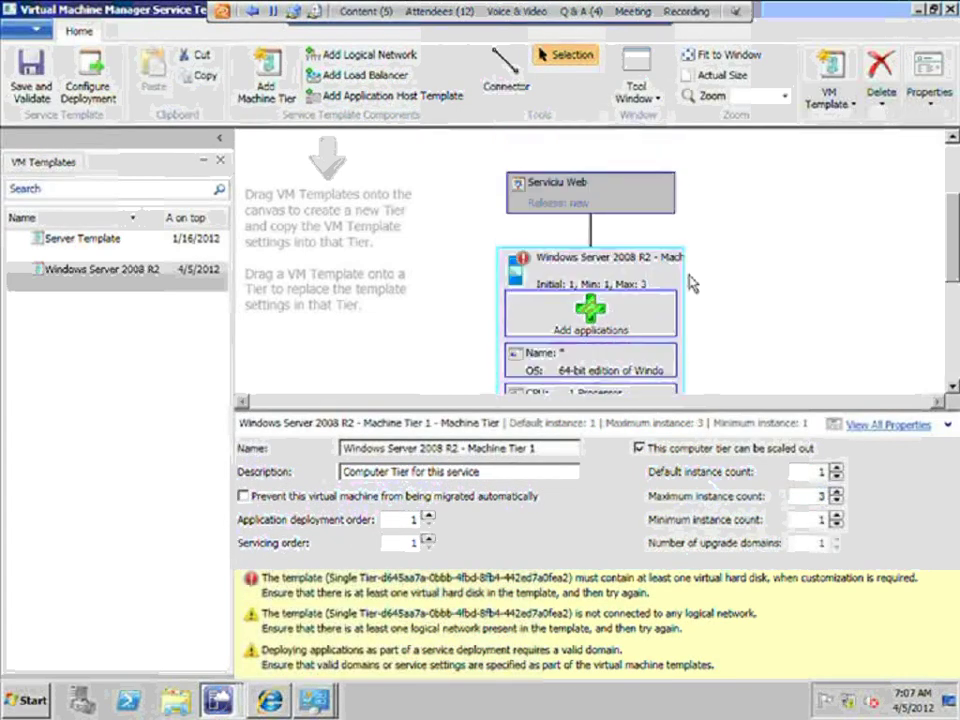
left_click(20, 88)
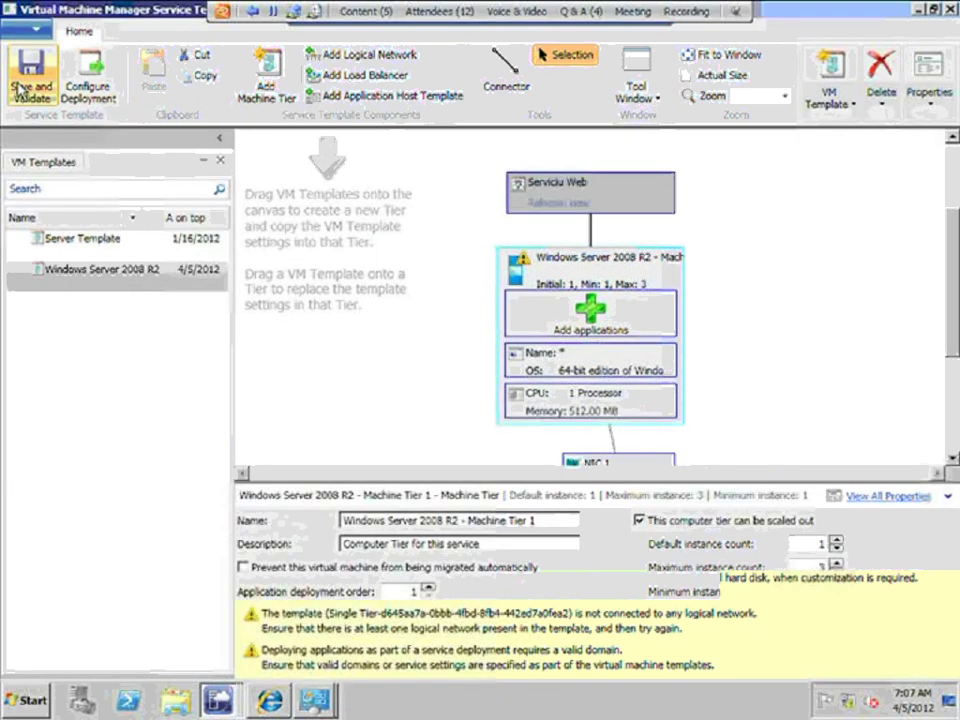
- Connect the machine tier's legacy network adapter to the New York Network in its hardware configuration and accept the properties
left_click(619, 462)
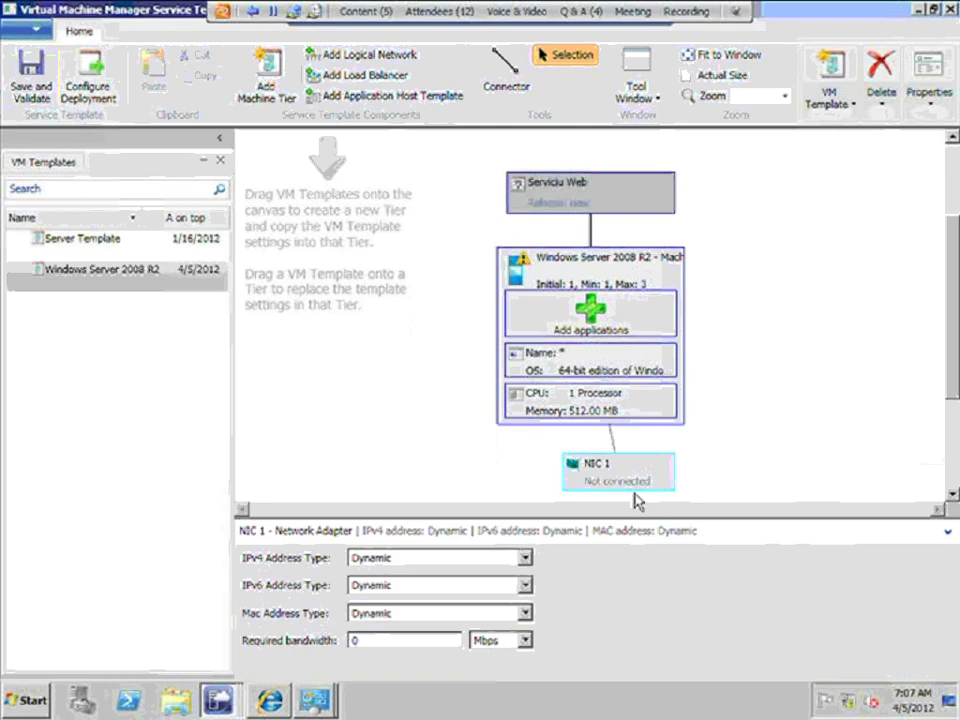
left_click(951, 425)
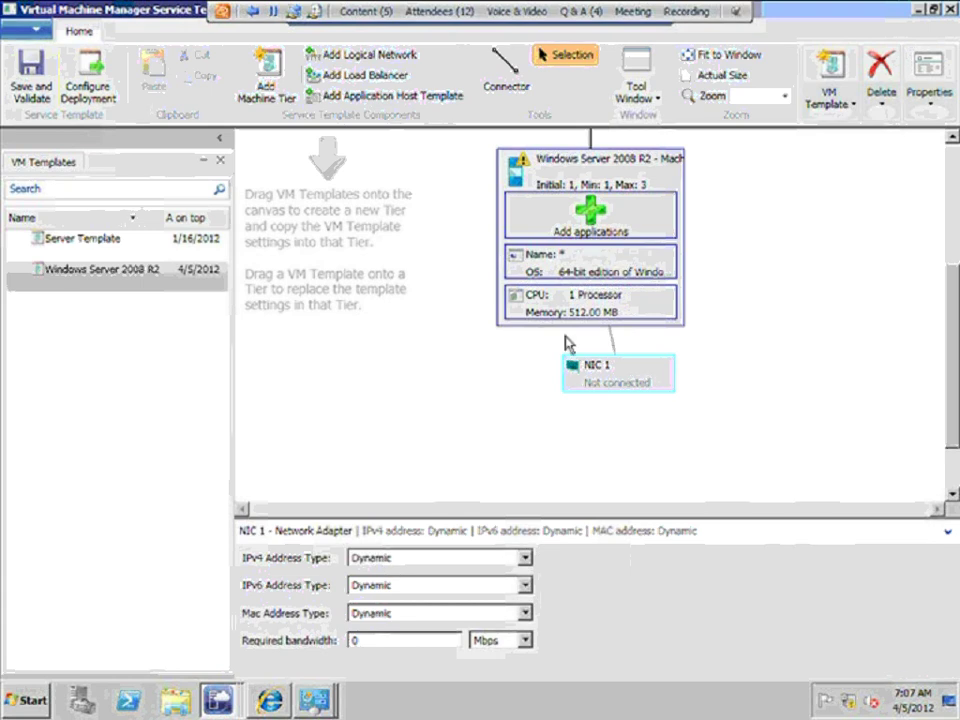
left_click(571, 316)
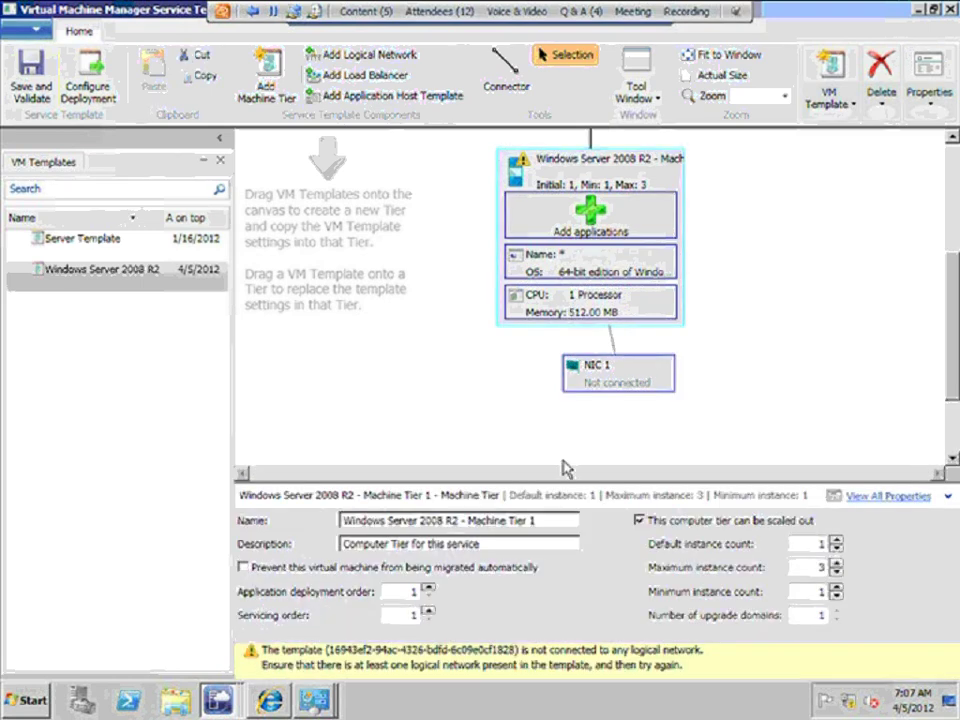
left_click(872, 500)
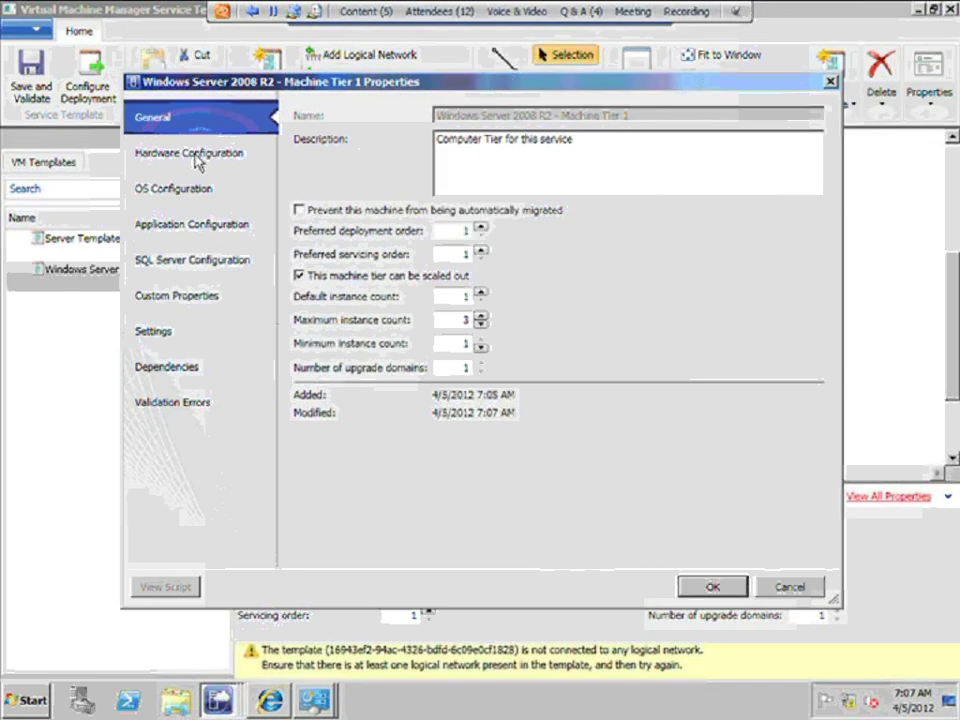
left_click(196, 157)
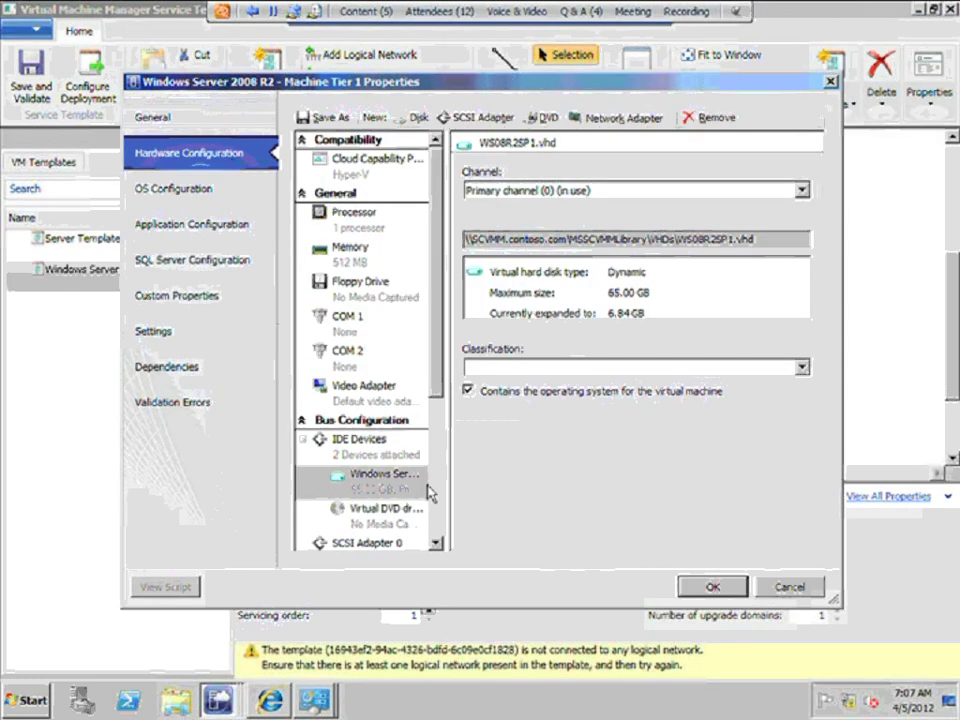
scroll(437, 514, "down", 5)
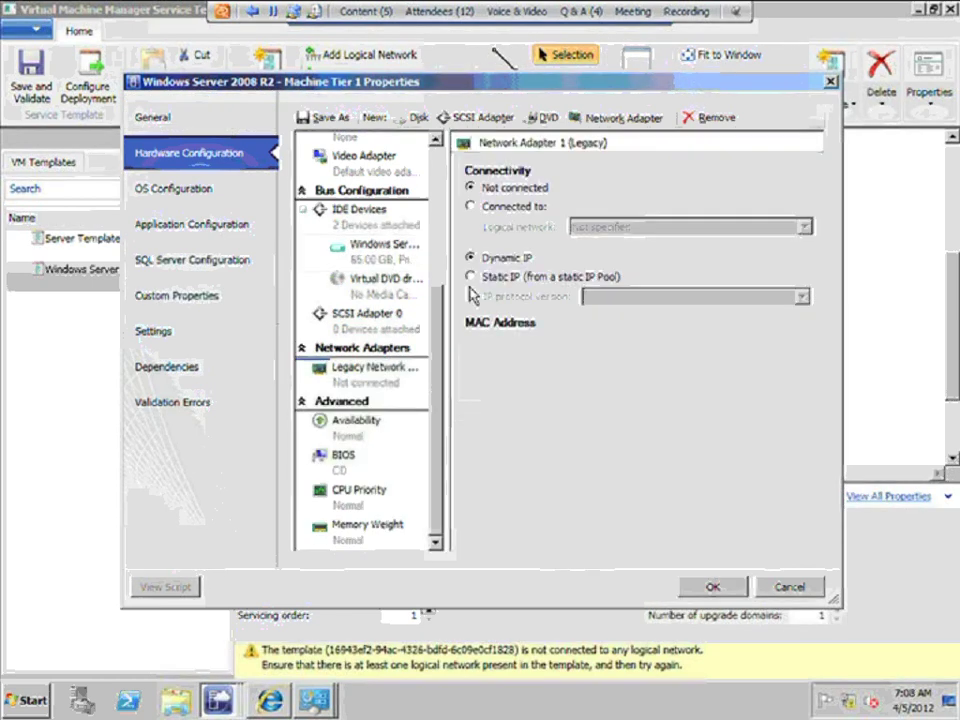
left_click(471, 205)
left_click(804, 228)
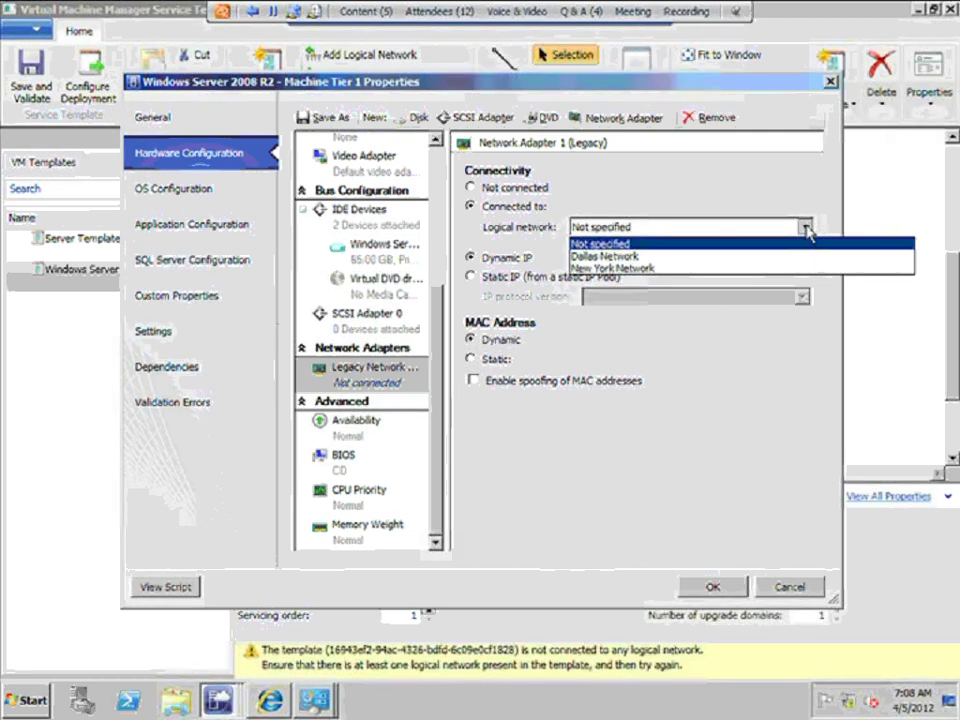
left_click(612, 268)
left_click(710, 587)
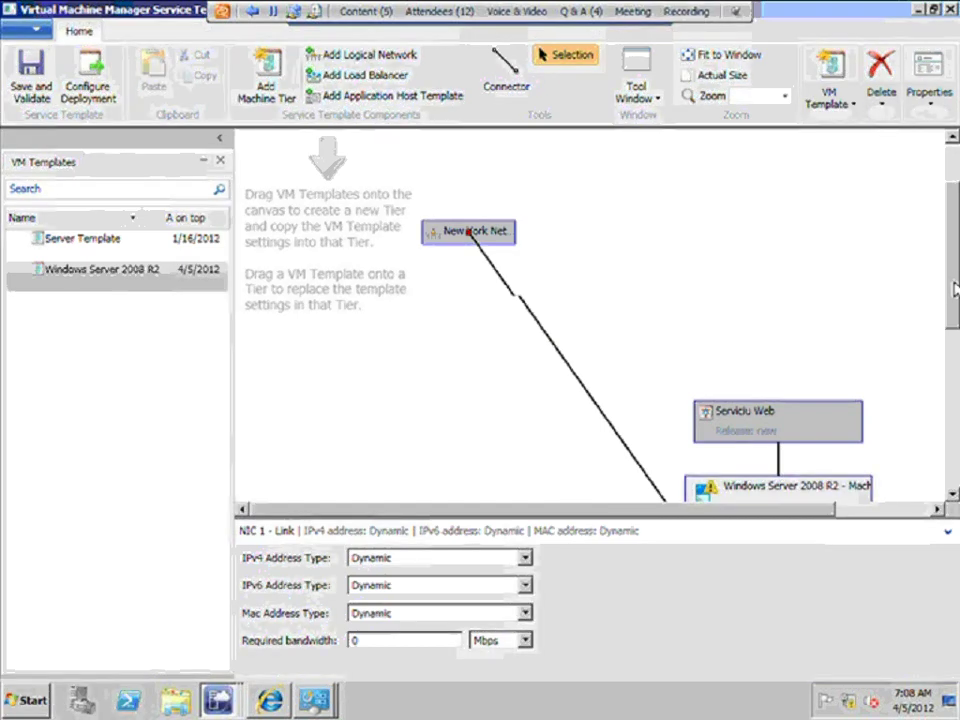
- Place the New York Network element beside NIC 1 in the diagram, then save and validate the service template
scroll(724, 255, "down", 1)
scroll(724, 255, "down", 4)
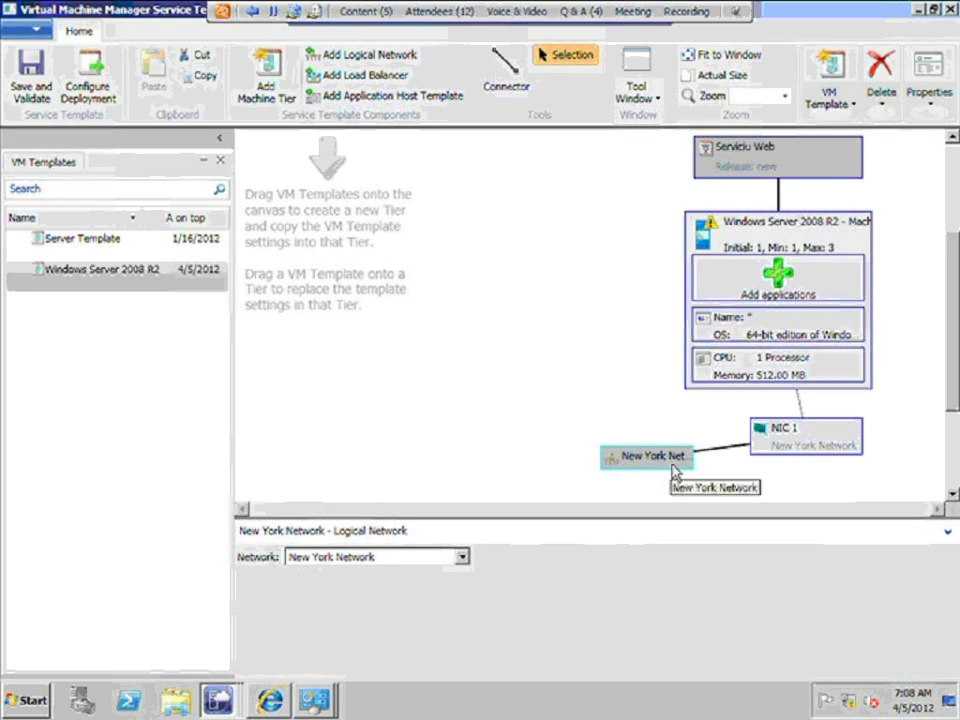
left_click(797, 432)
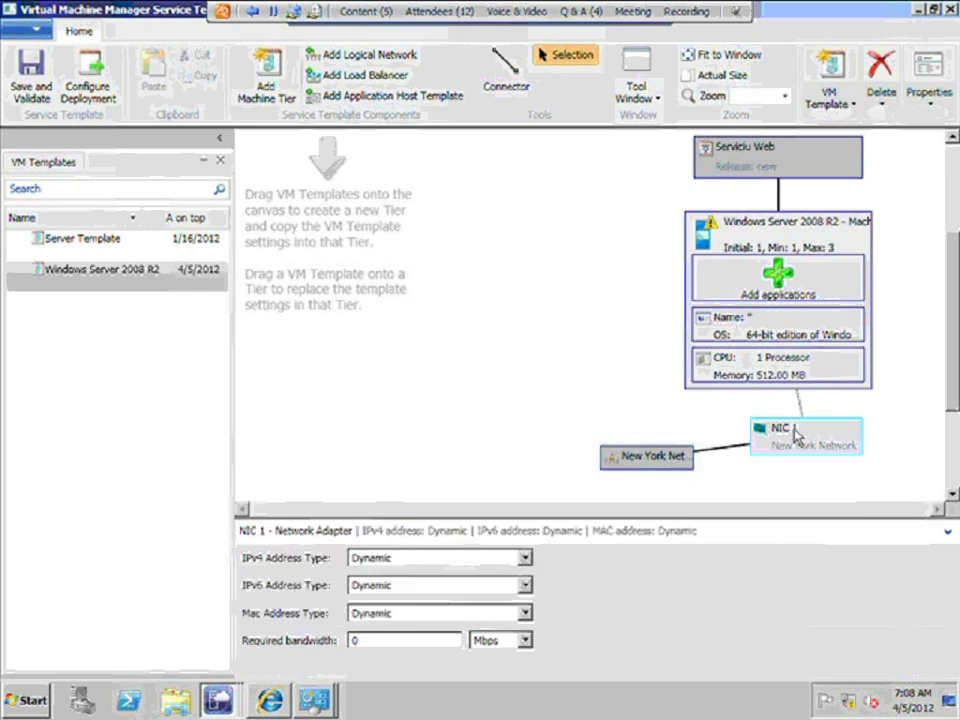
left_click(28, 86)
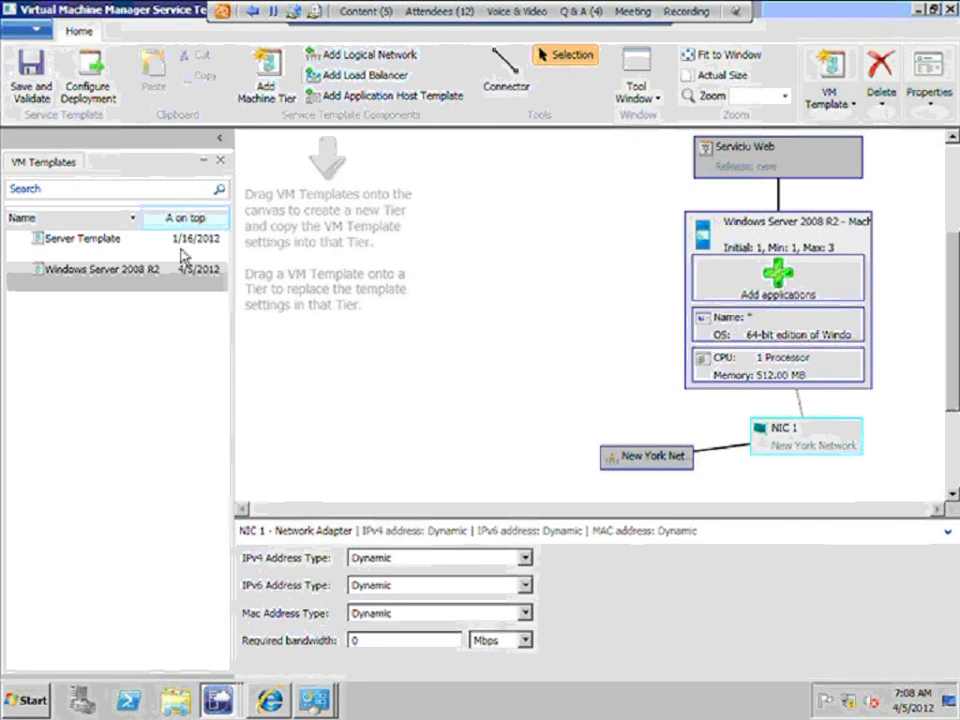
- Configure a deployment of the service template named Serviciu Web Nou with Cloud Adi as its destination
left_click(90, 88)
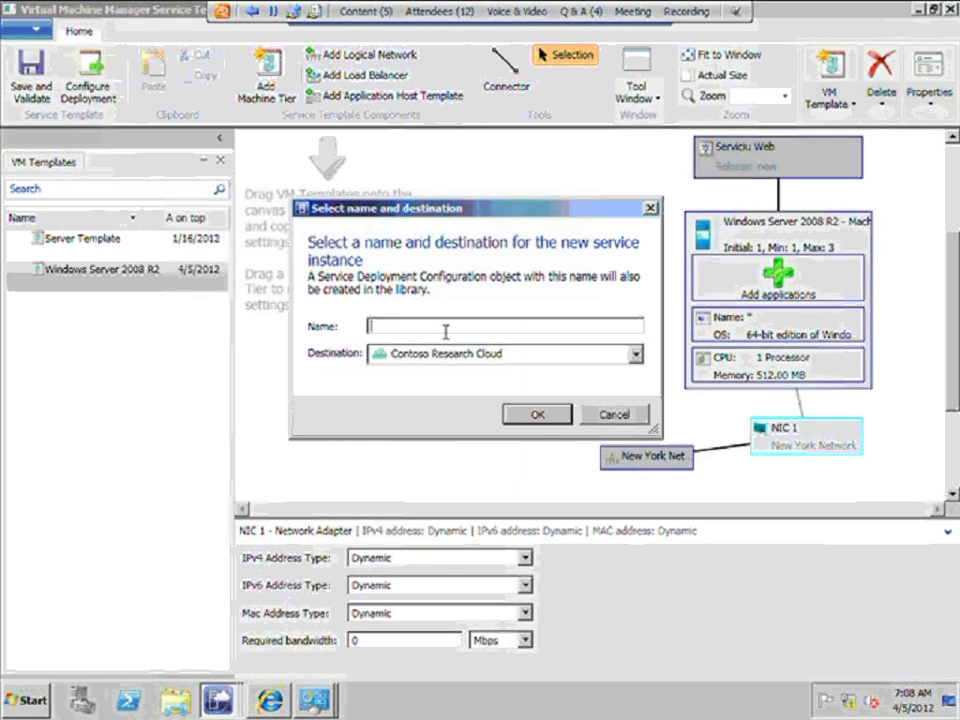
type("rviciu We")
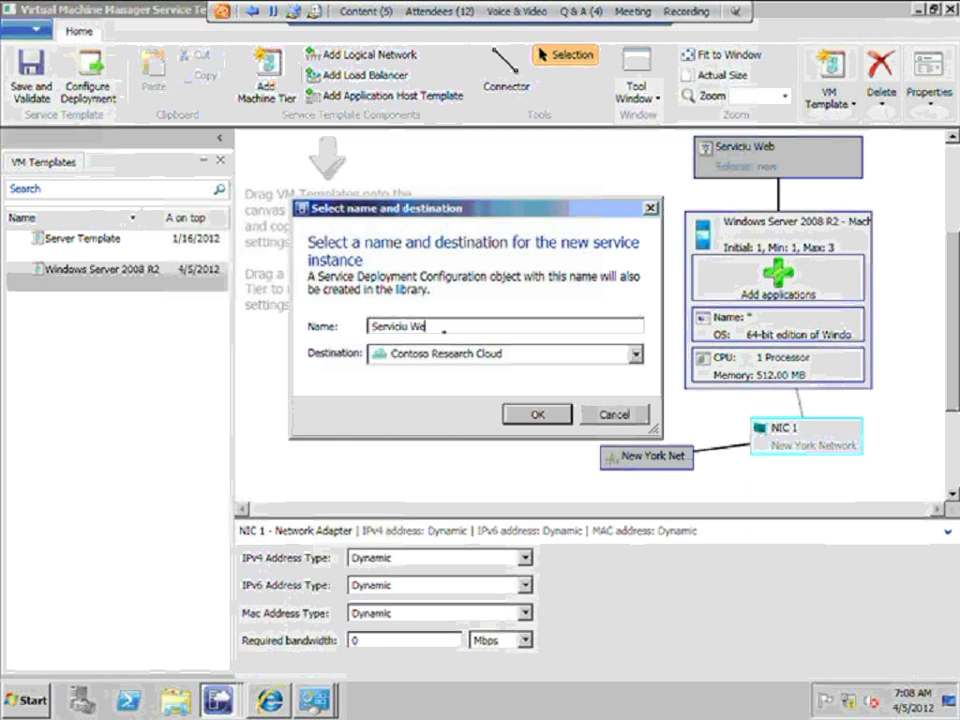
type("b Nou")
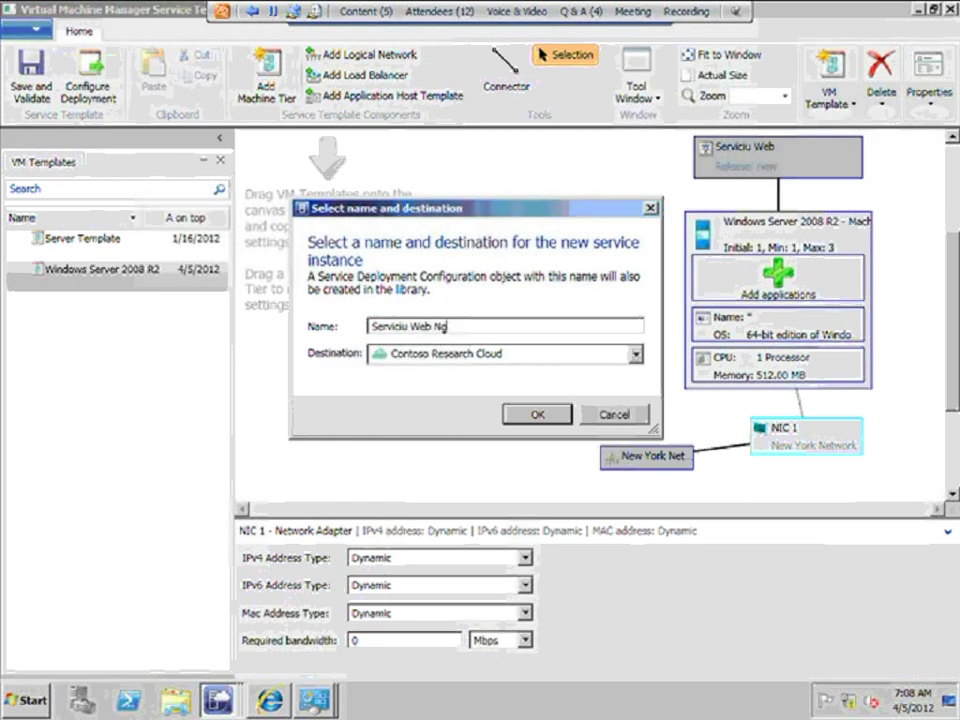
left_click(530, 354)
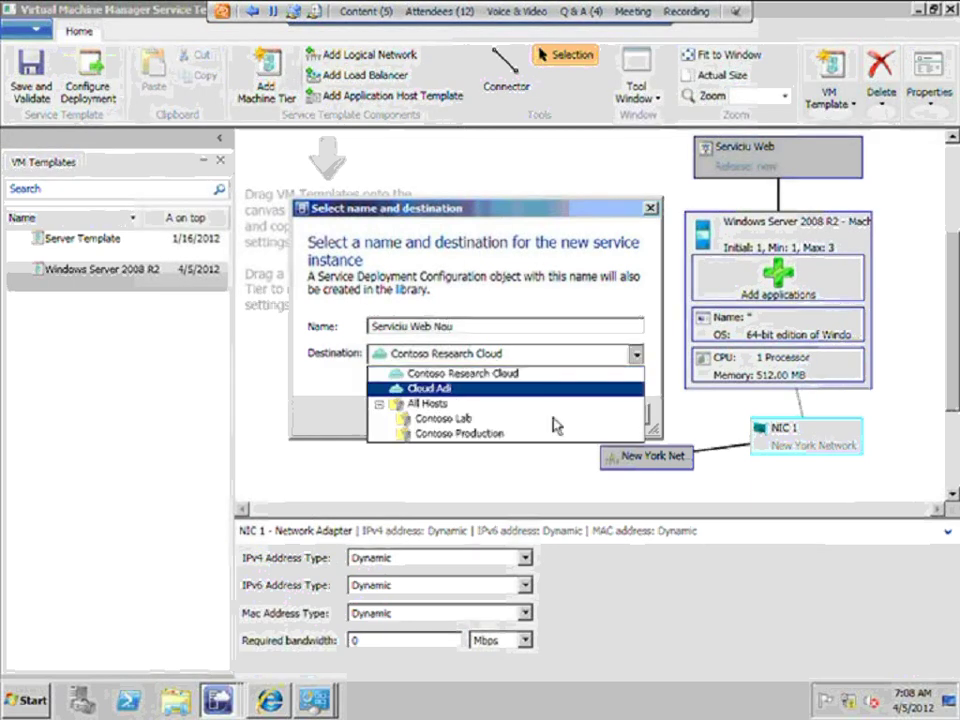
key("Escape")
key("Escape")
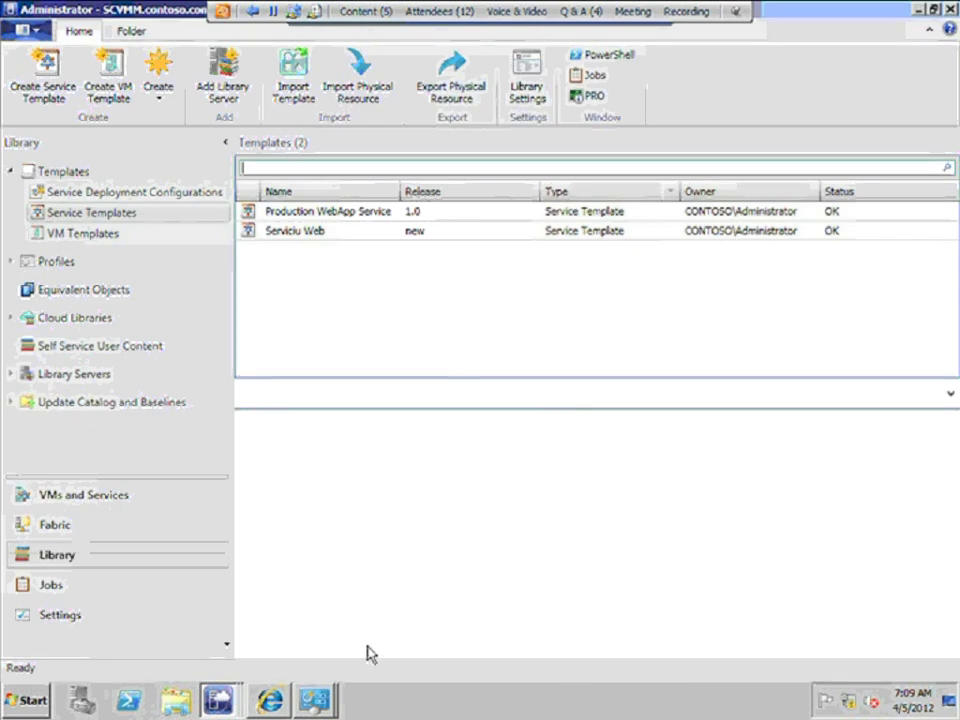
- Switch to the Deploy Service window and examine the configuration issues of ServiceVM00001 and the components of Serviciu Web Nou
left_click(220, 699)
left_click(208, 671)
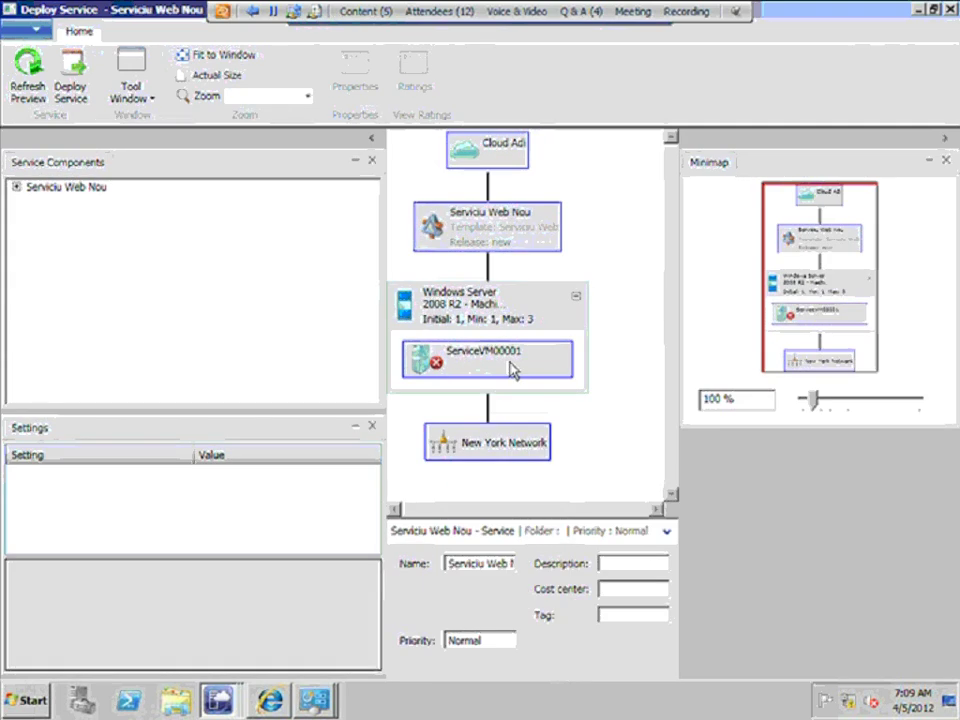
left_click(505, 369)
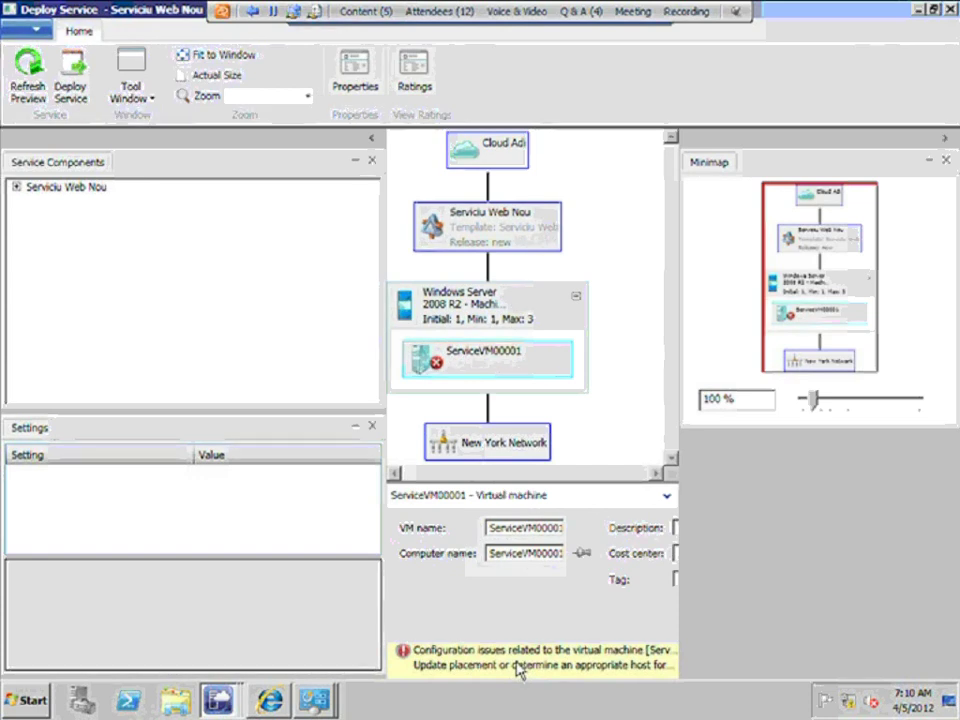
left_click(17, 187)
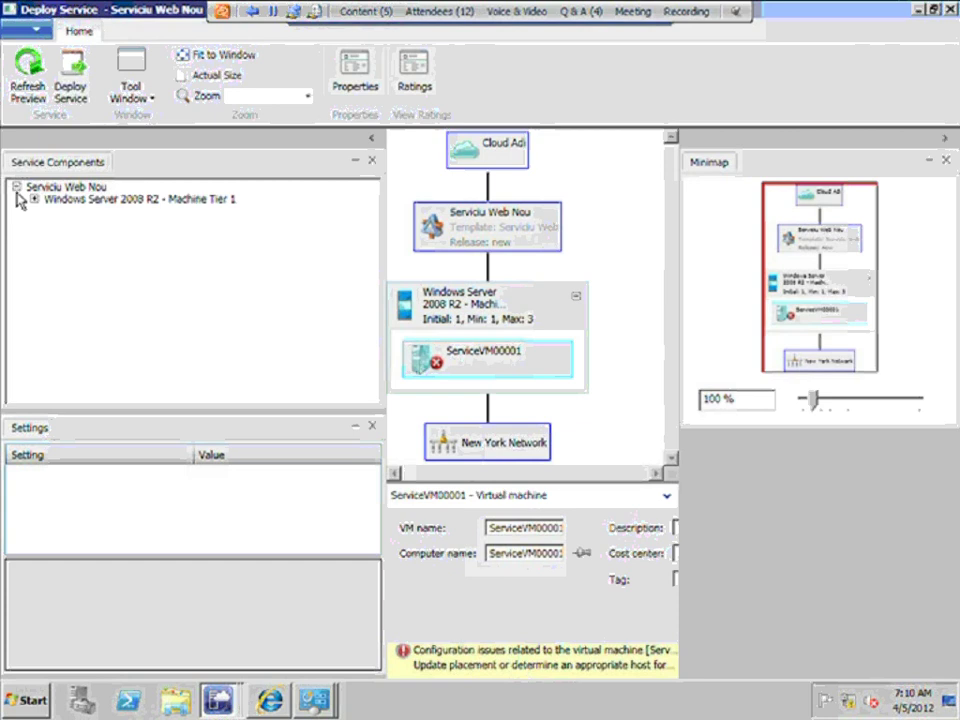
left_click(33, 199)
left_click(98, 213)
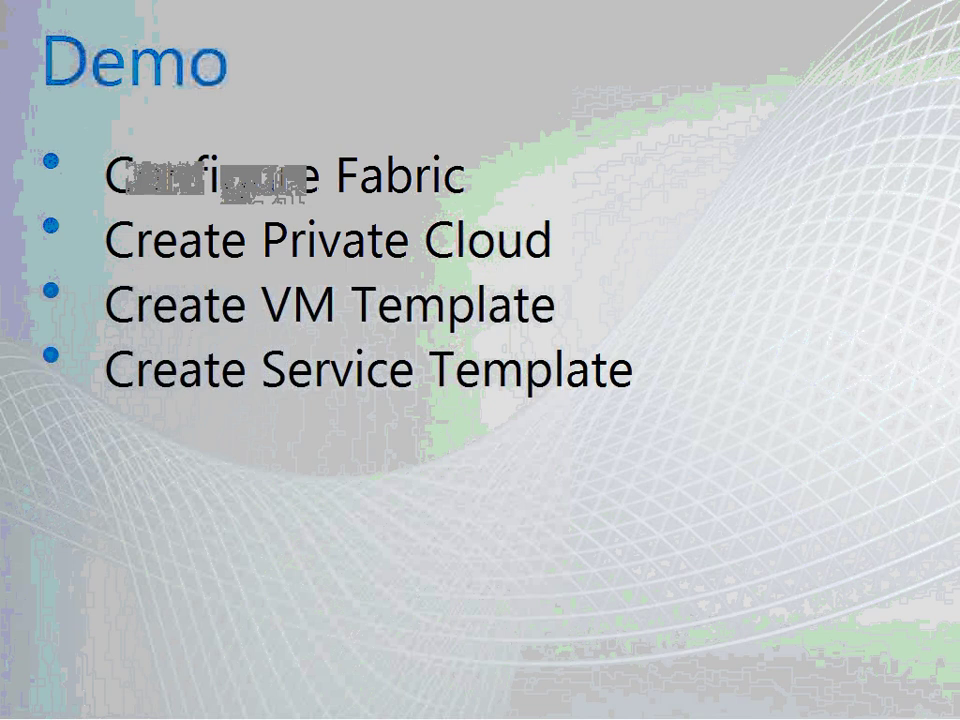
key("Right")
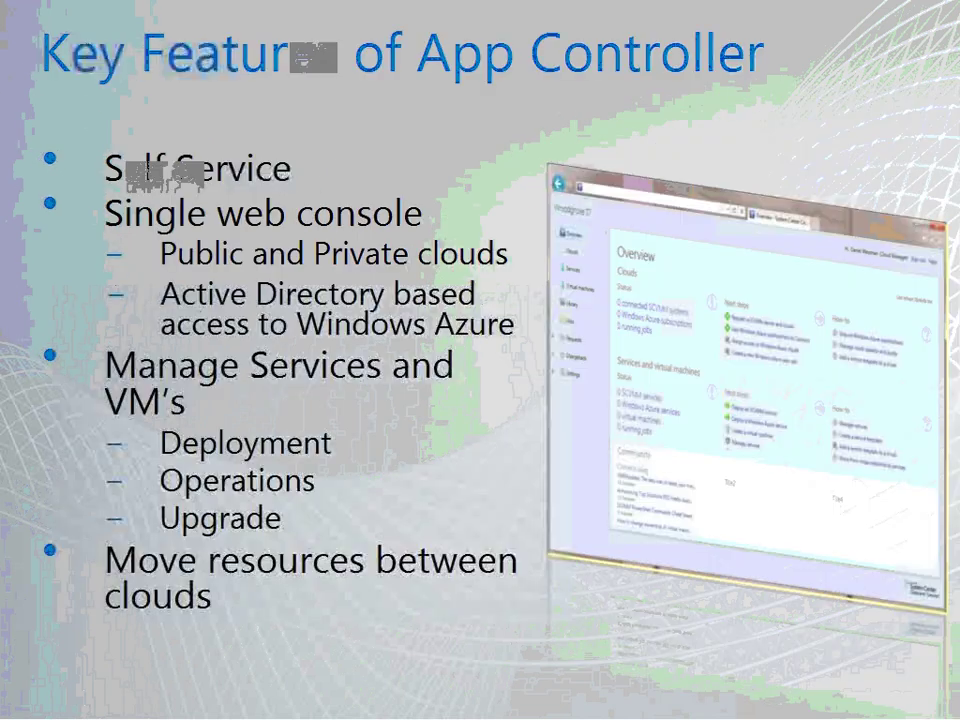
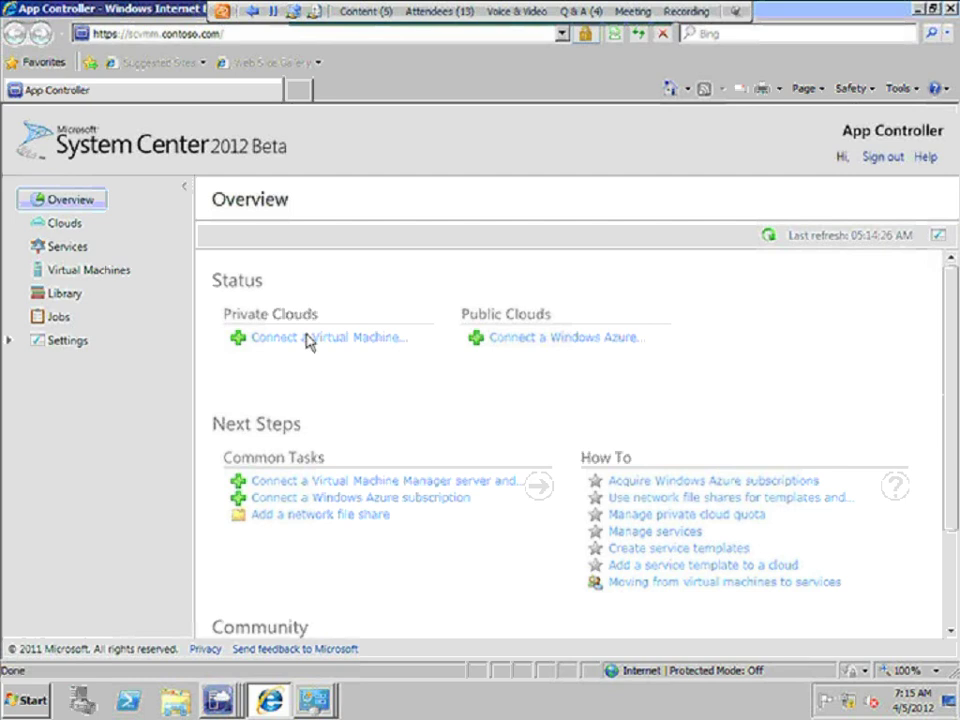
- Connect to a Virtual Machine Manager server, entering SCVMM.contoso.com as both connection name and server name
left_click(307, 342)
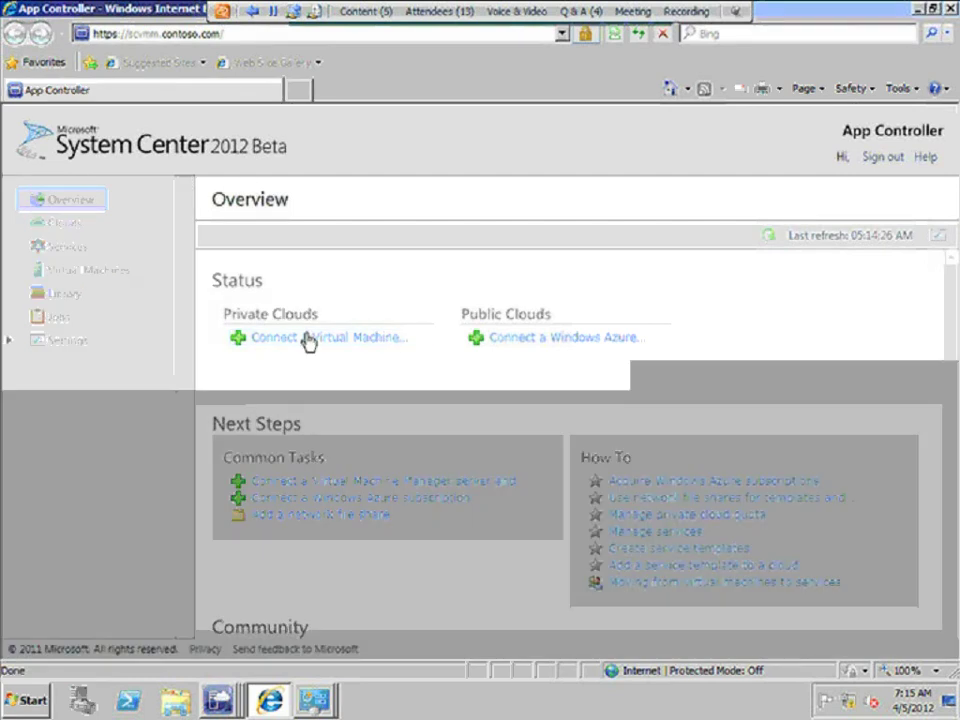
type("SCVM")
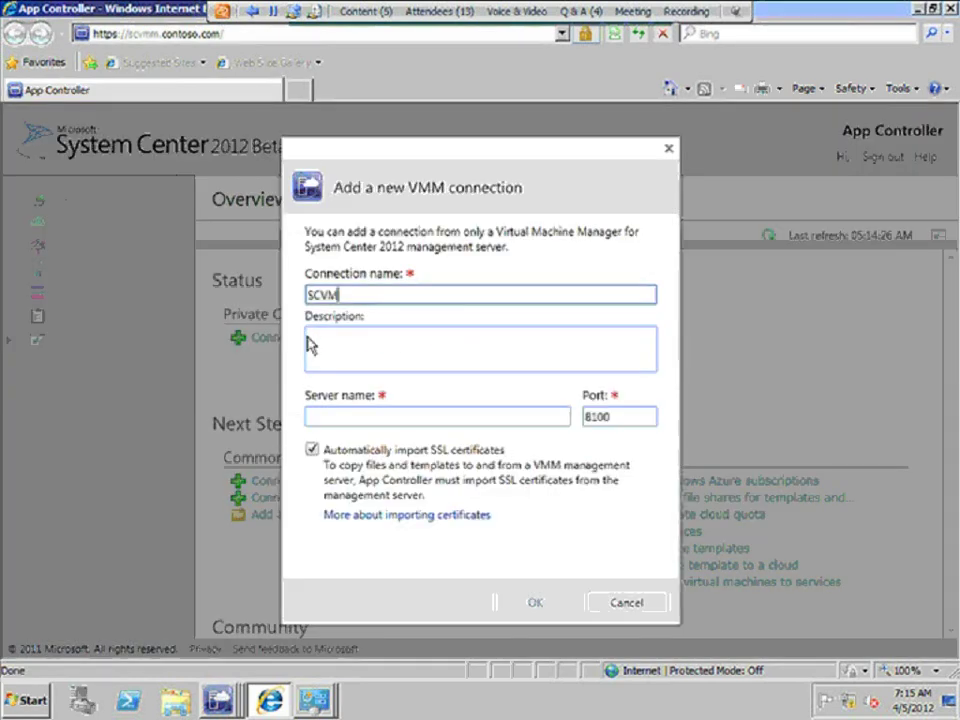
type("M.contoso.")
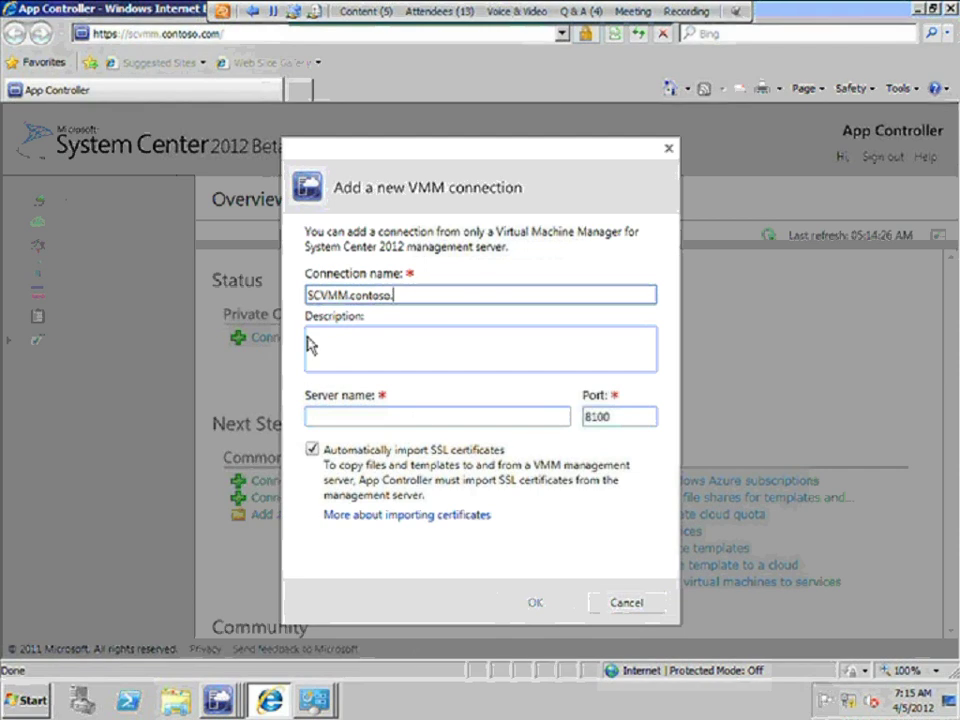
type("com")
left_click(416, 420)
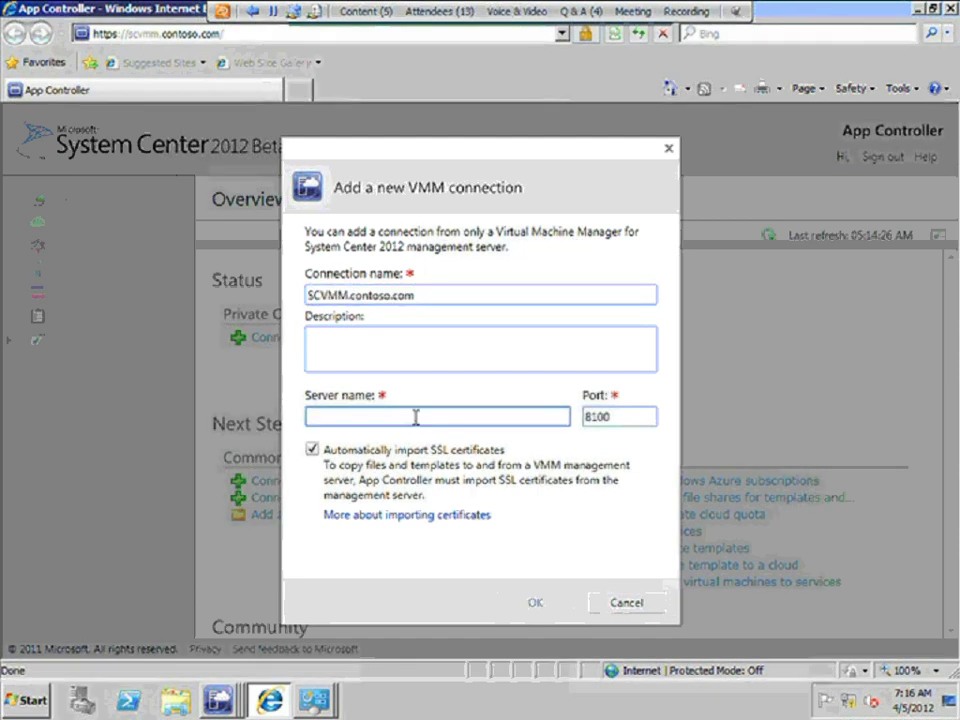
type("SCVMM.contoso.com")
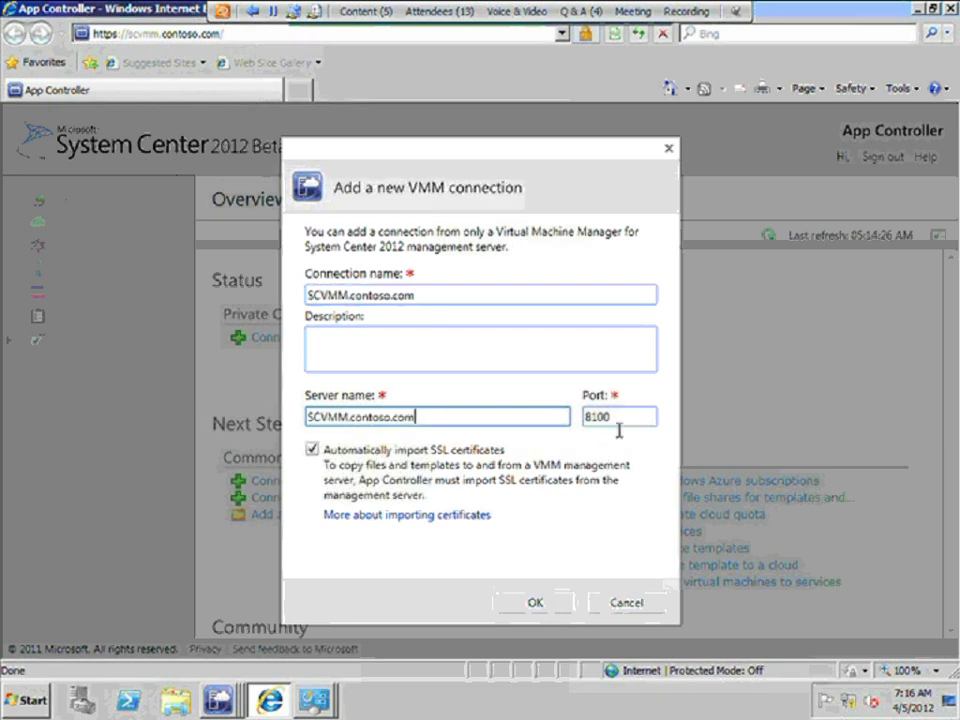
left_click(549, 610)
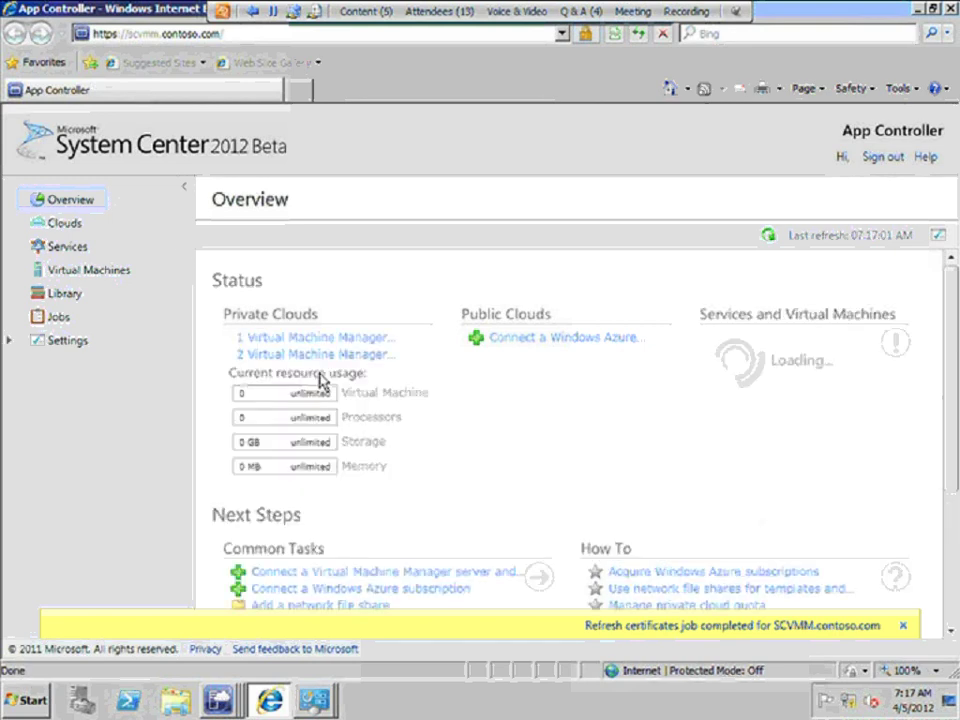
- Look through the clouds, deployed services, virtual machines and library provided by the new connection
mouse_move(403, 420)
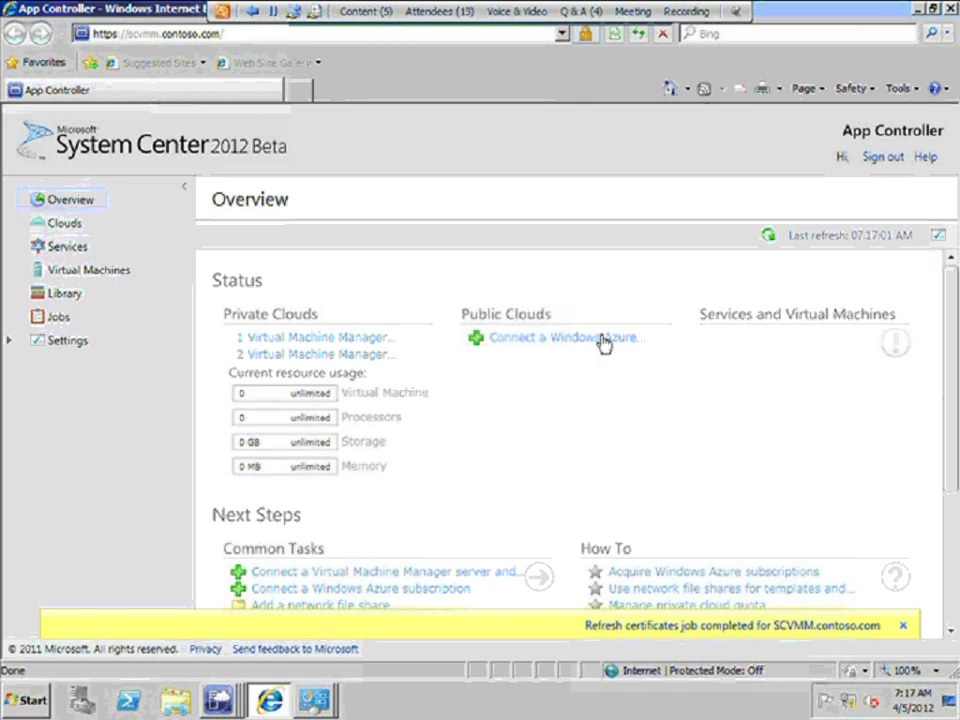
left_click(63, 225)
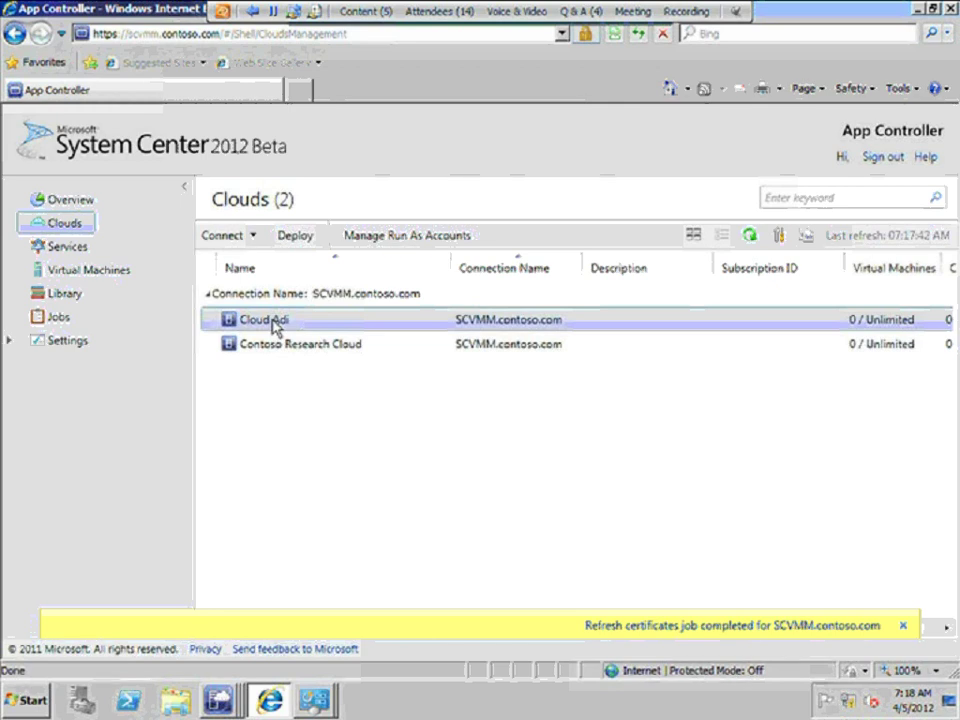
left_click(70, 247)
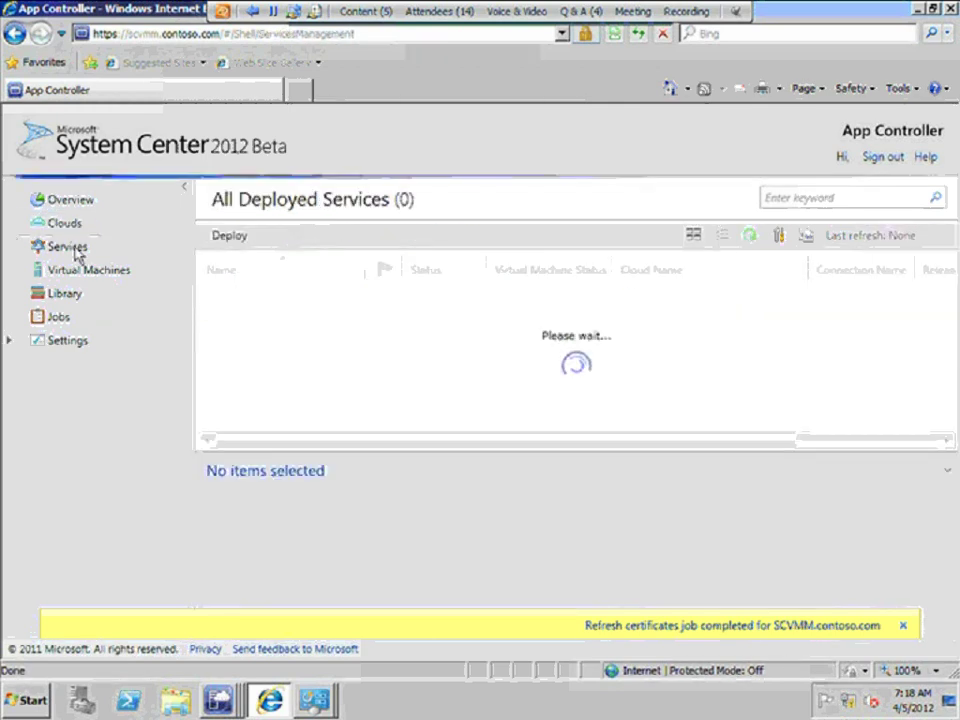
left_click(105, 271)
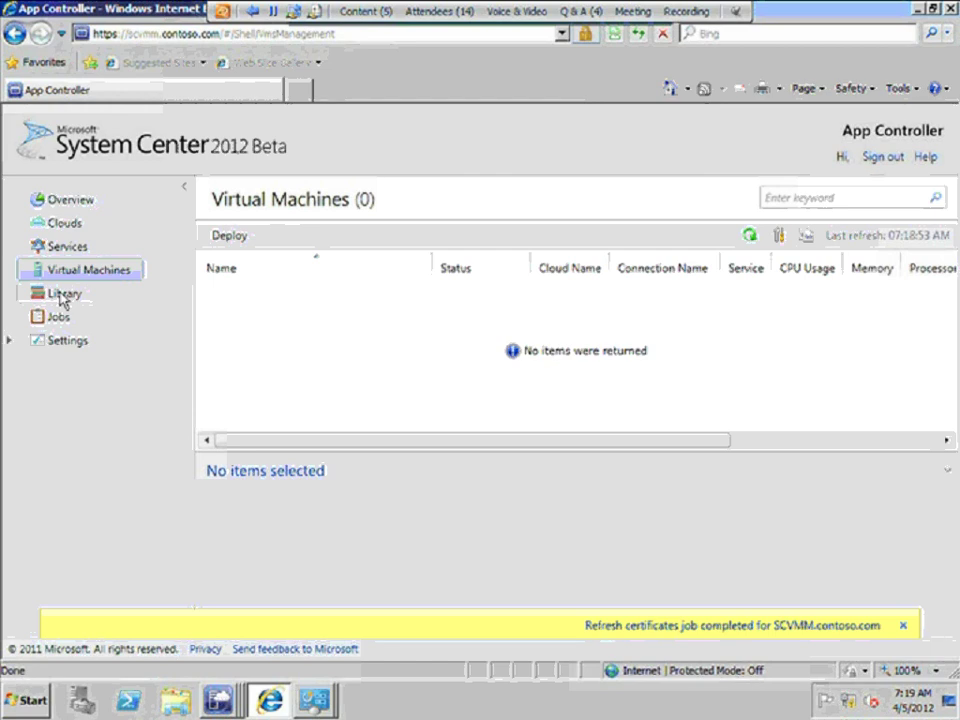
left_click(62, 297)
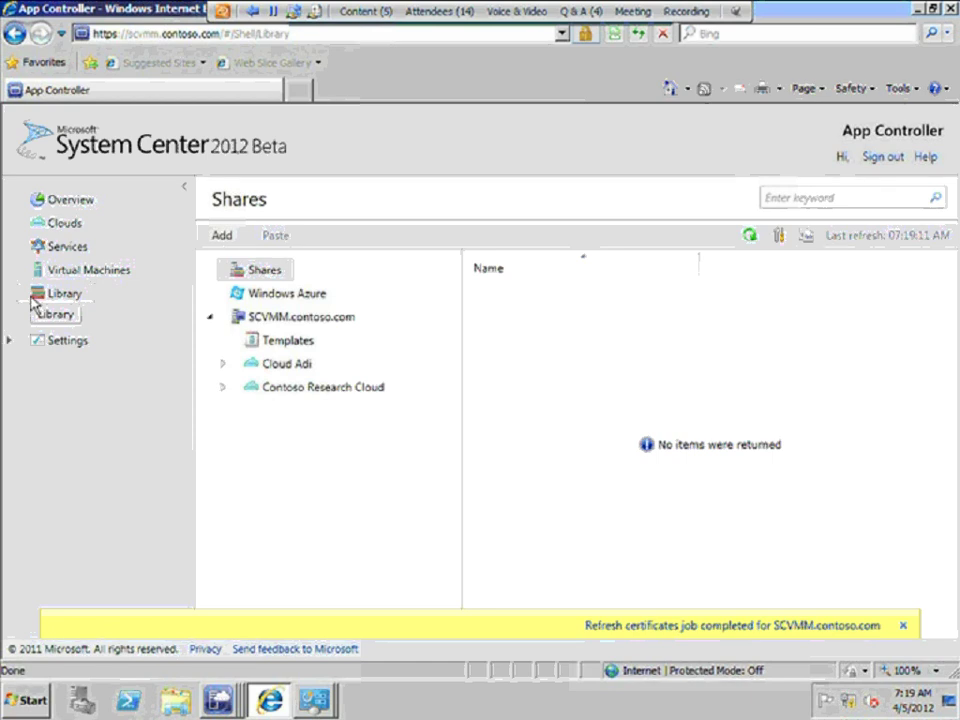
- Start a deployment of the Serviciu Web service template from SCVMM.contoso.com's templates, with Cloud Adi as the target cloud
left_click(287, 345)
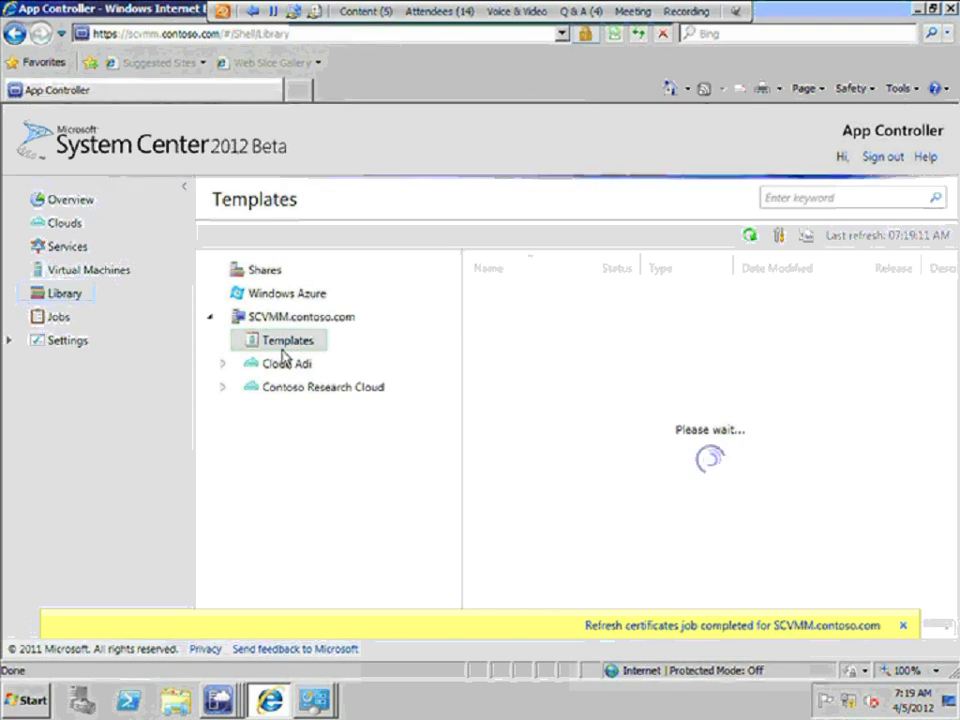
left_click(532, 368)
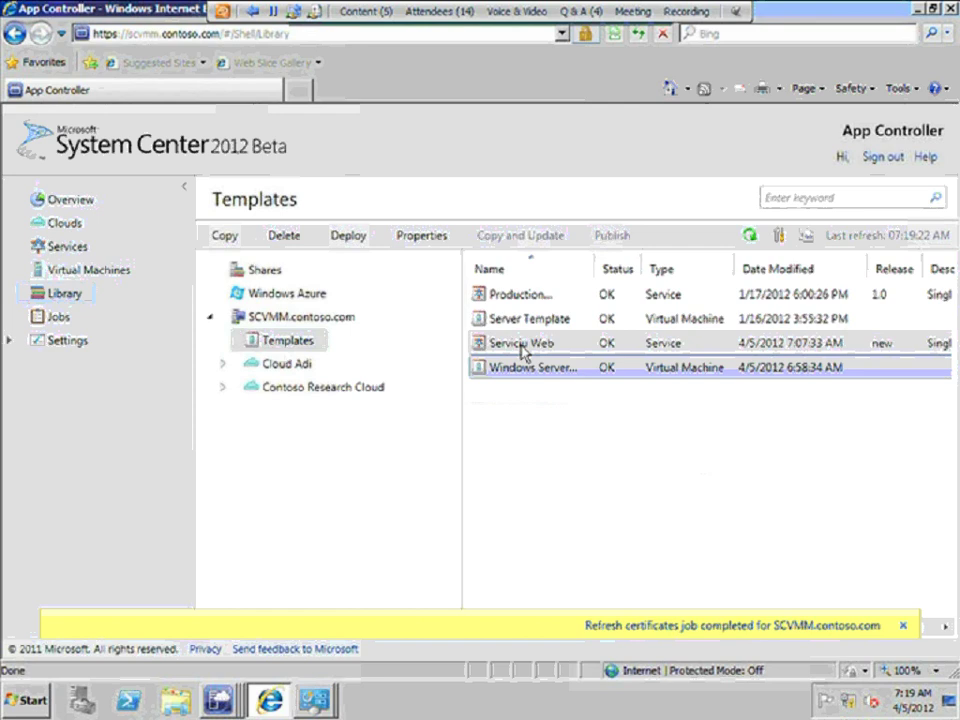
left_click(521, 350)
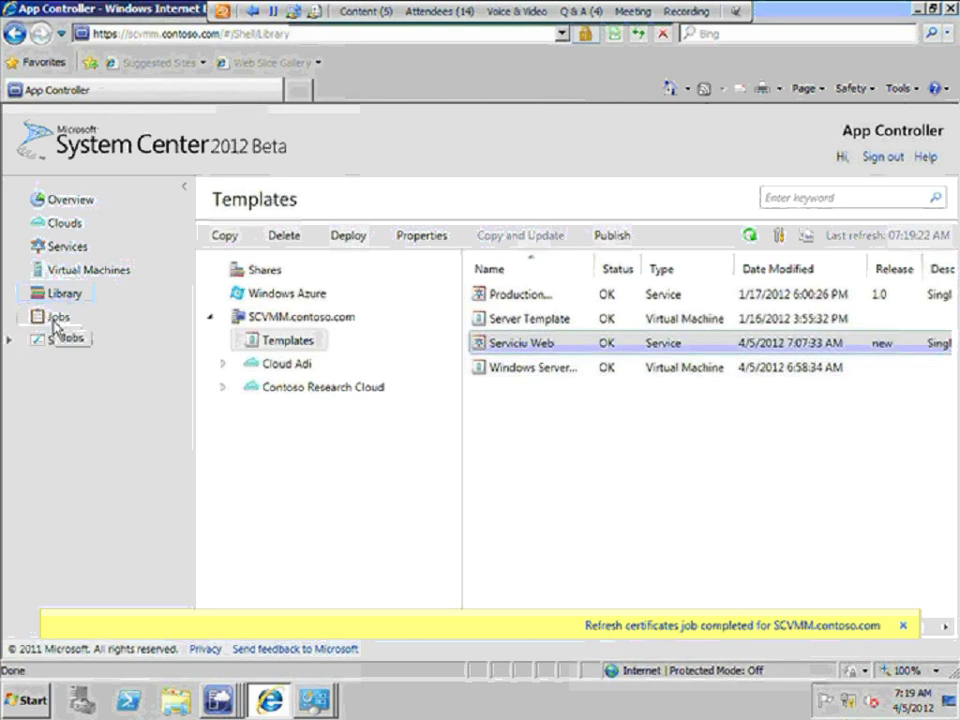
right_click(501, 352)
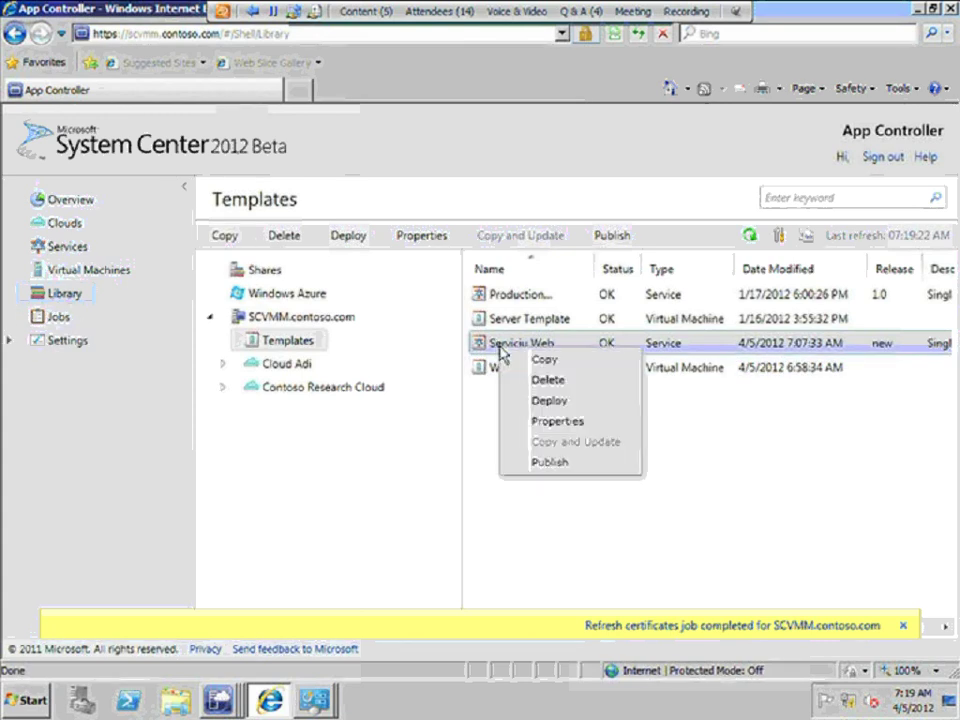
left_click(556, 401)
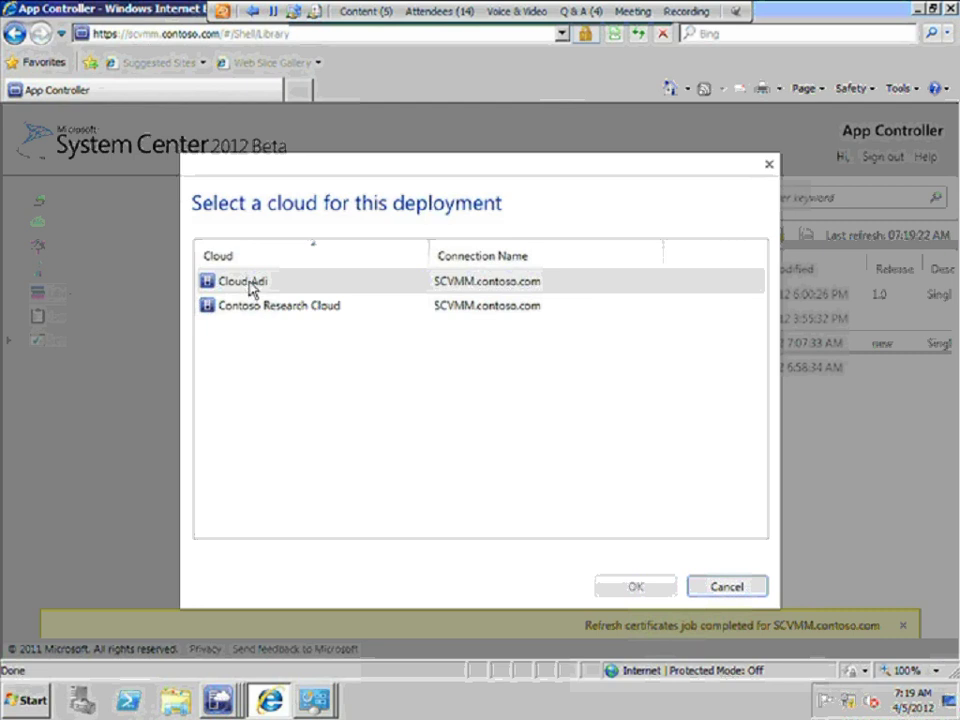
left_click(250, 285)
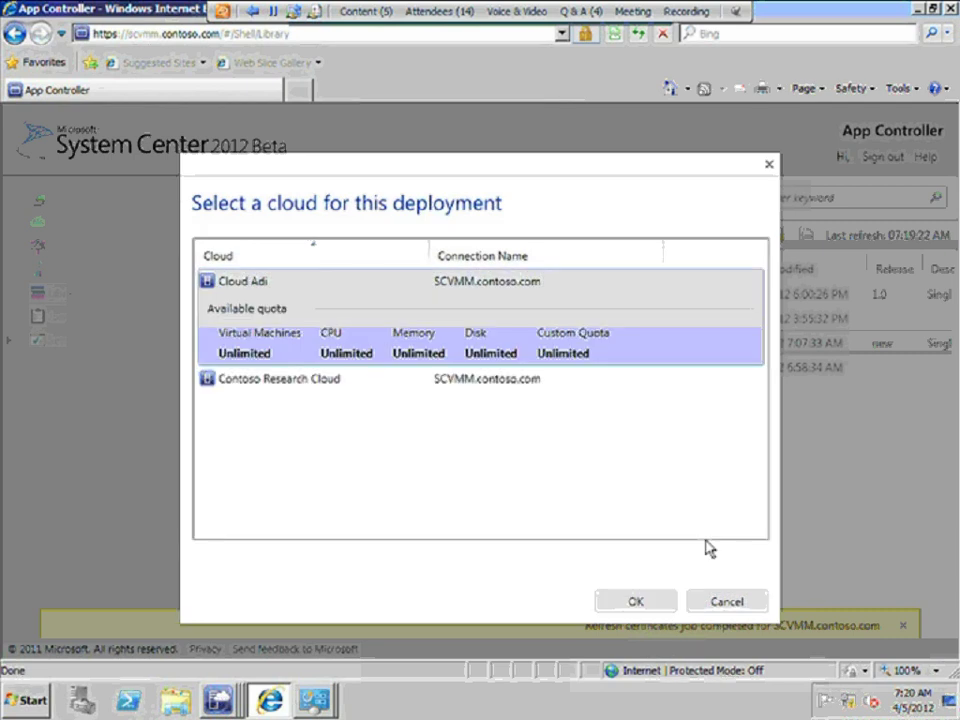
left_click(640, 602)
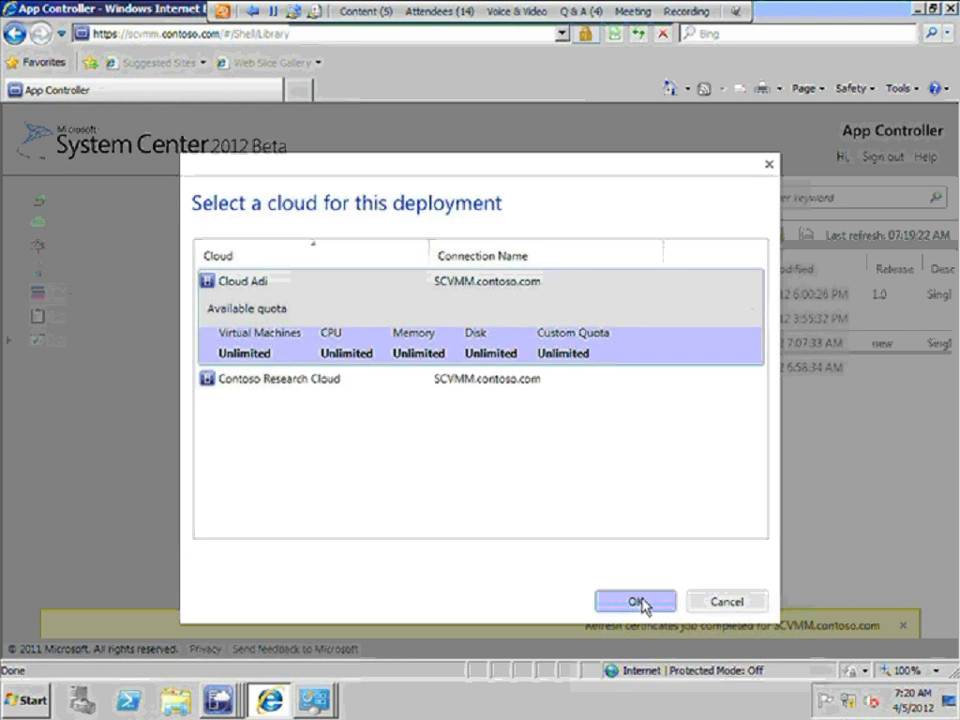
left_click(636, 601)
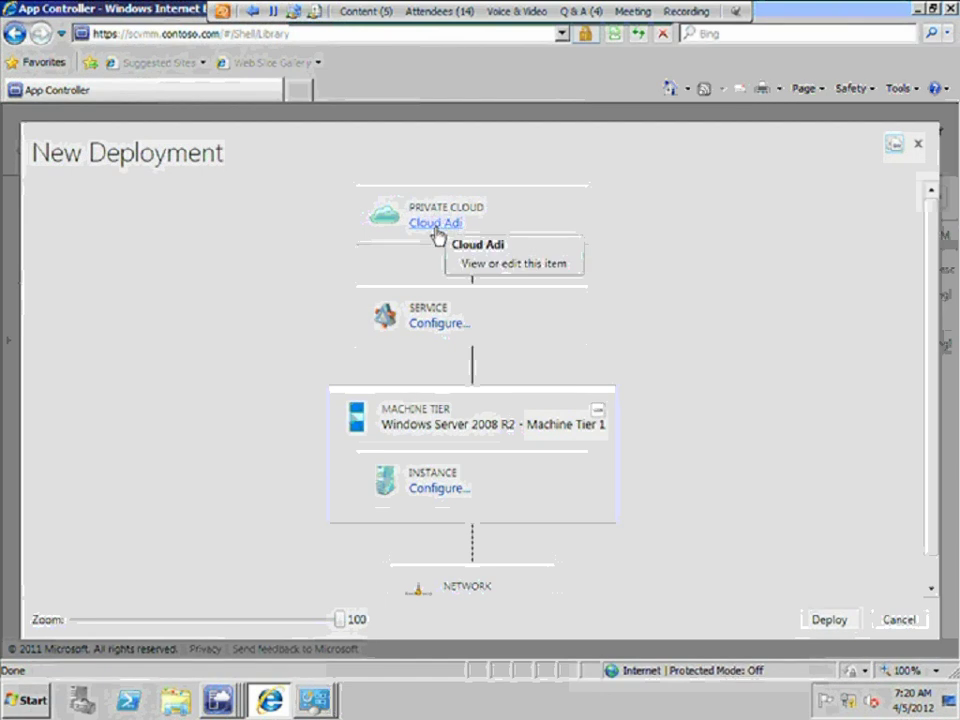
- Configure the deployment's service with the name Serviciu Web1 and accept its properties
left_click(420, 326)
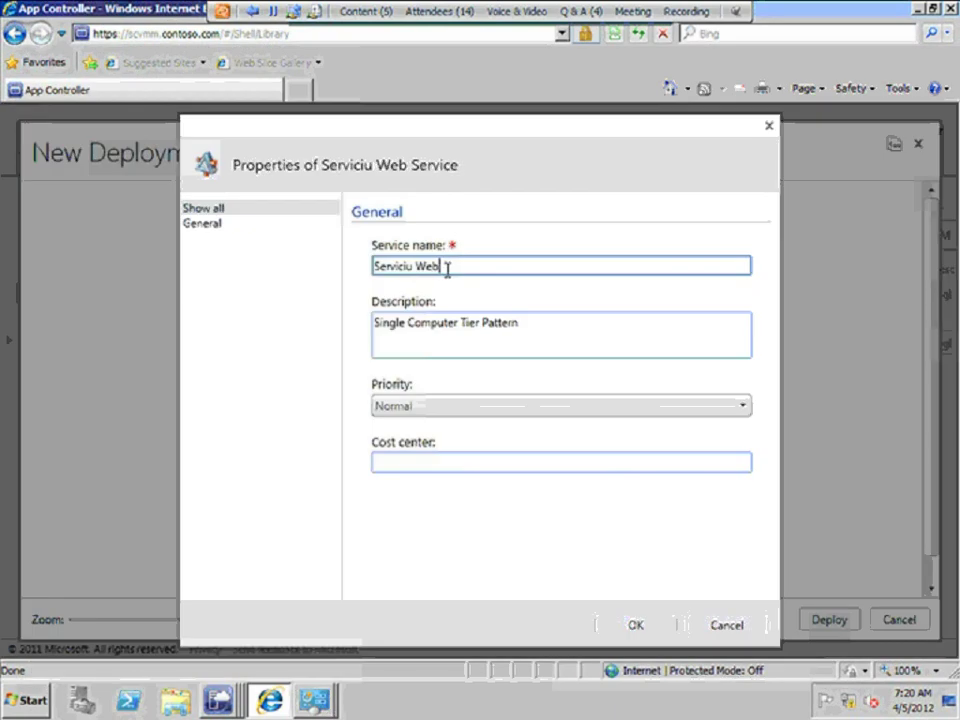
type("1")
left_click(219, 225)
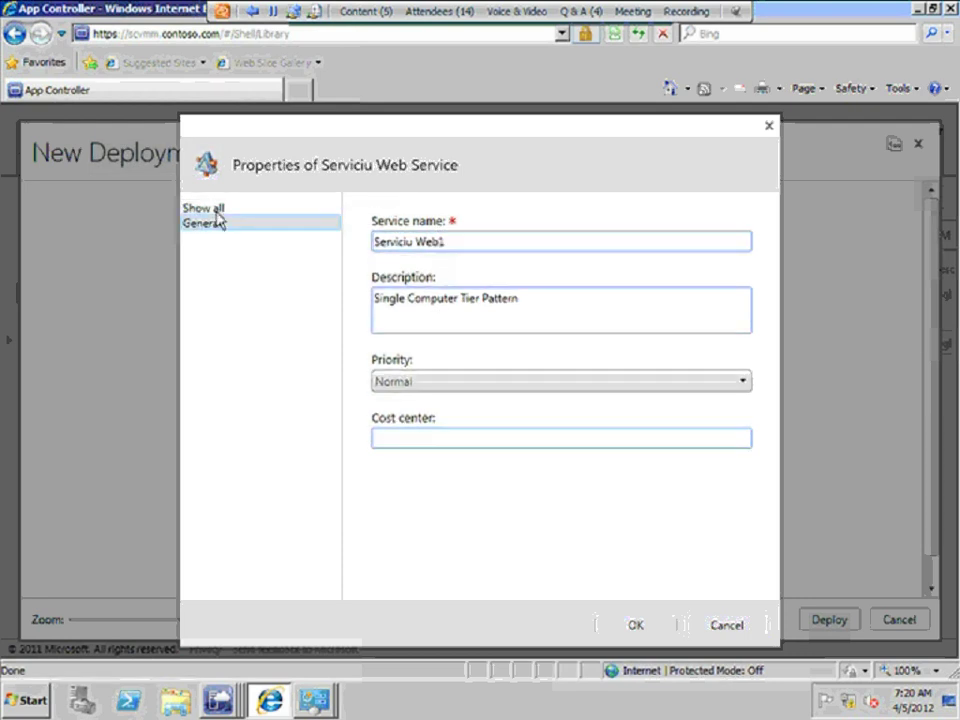
left_click(641, 625)
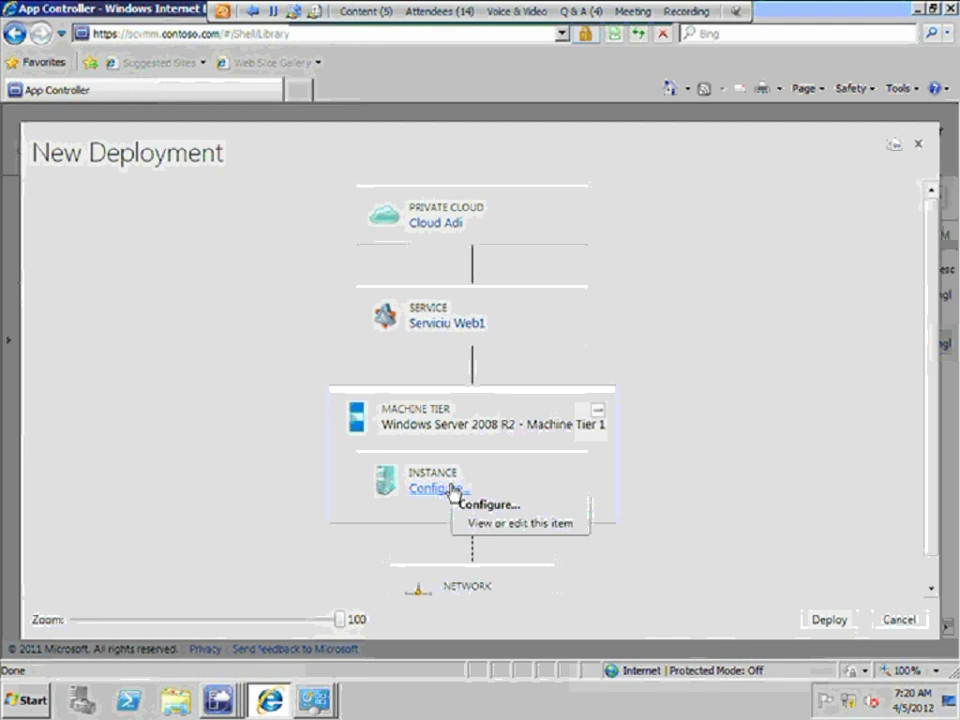
- Review the virtual machine properties of the Machine Tier 1 instance, including its network adapter, and accept them
left_click(450, 489)
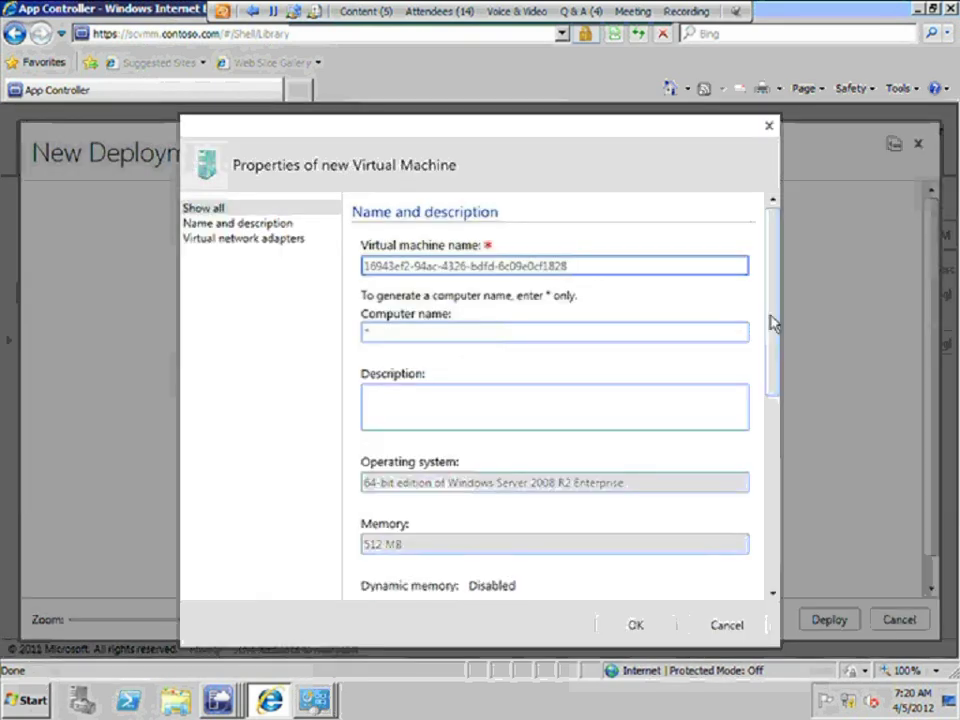
left_click_drag(773, 323, 773, 431)
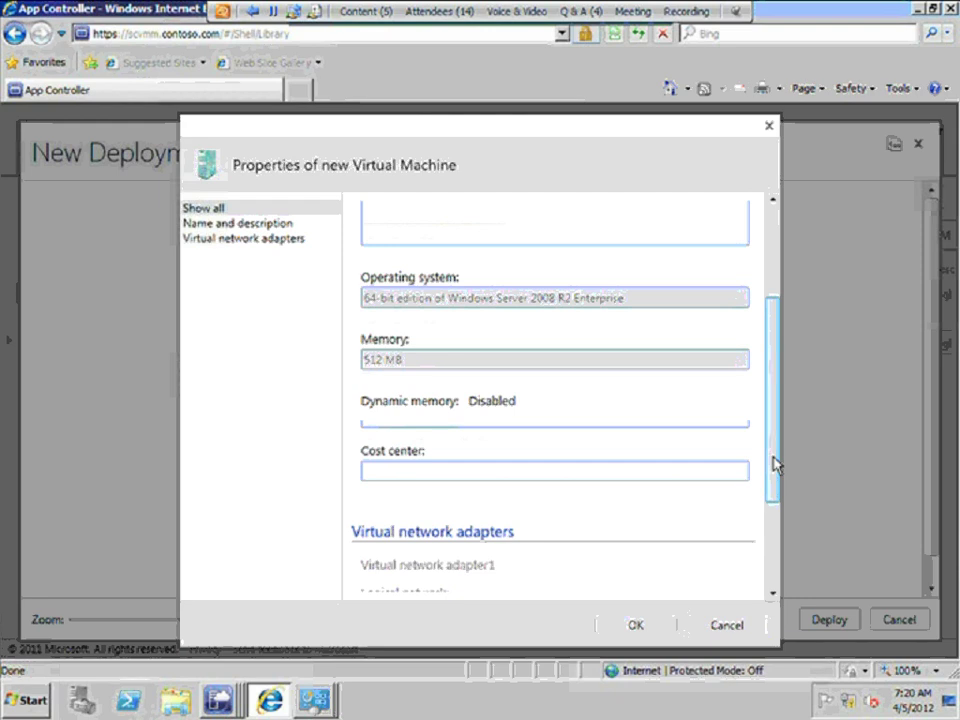
left_click_drag(773, 463, 777, 530)
scroll(777, 530, "down", 2)
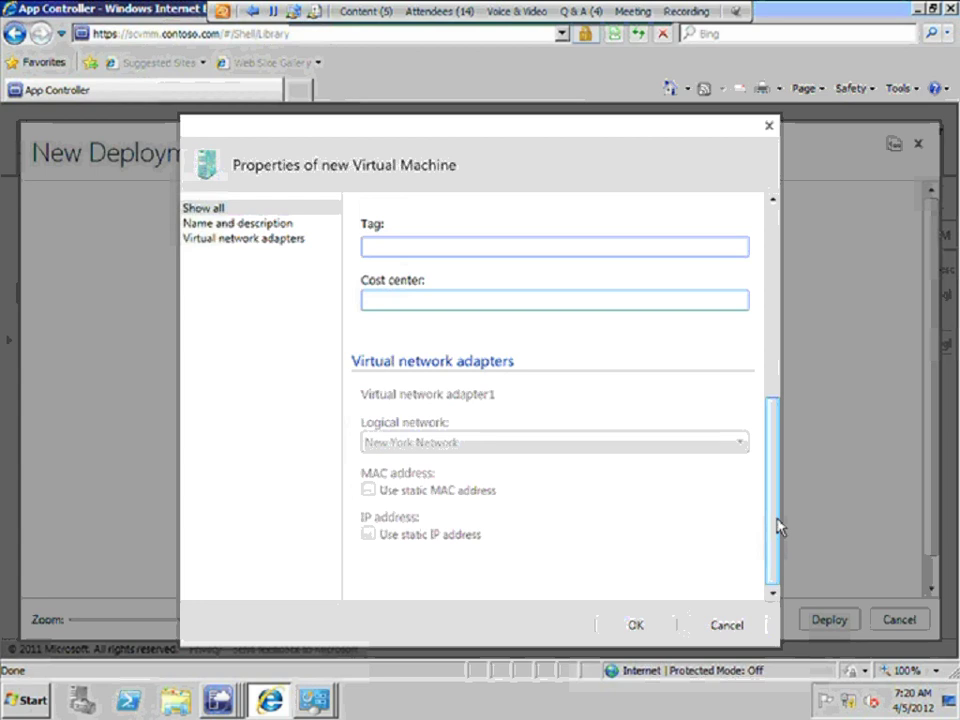
scroll(767, 399, "up", 5)
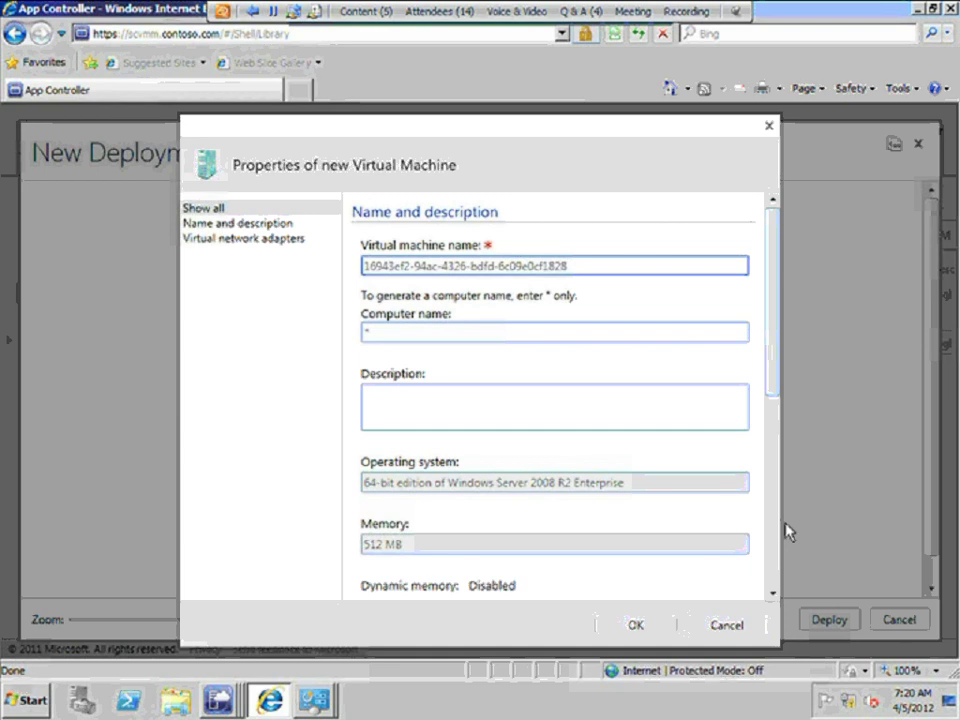
scroll(786, 560, "down", 5)
left_click(635, 624)
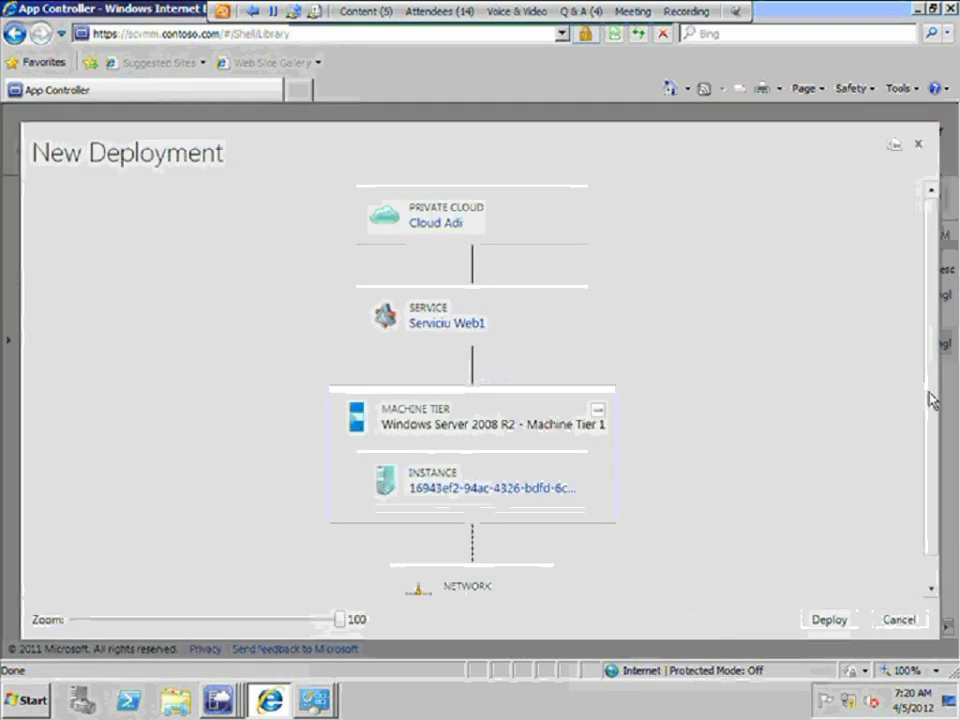
- Check the New Deployment diagram from the private cloud down to the network, then deploy the service
scroll(936, 446, "down", 1)
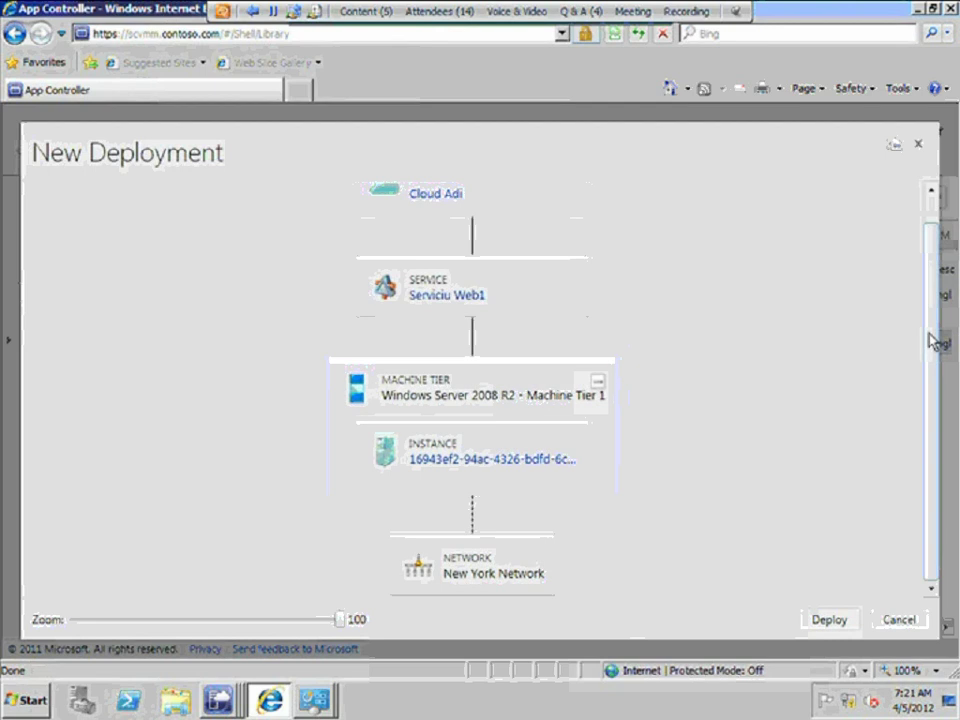
left_click_drag(932, 339, 924, 285)
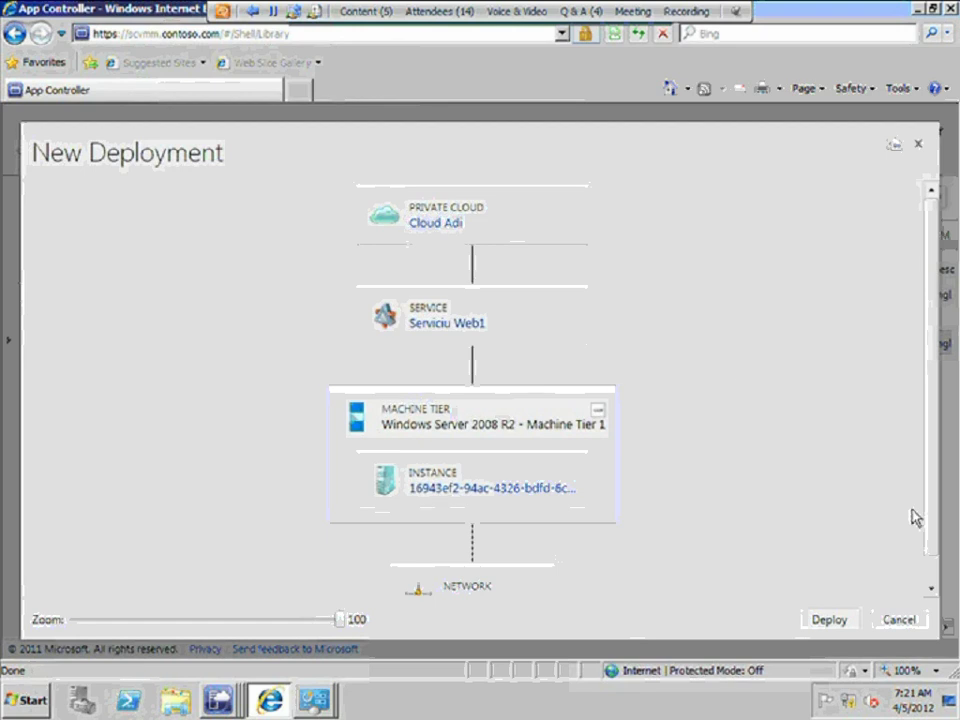
scroll(930, 578, "down", 1)
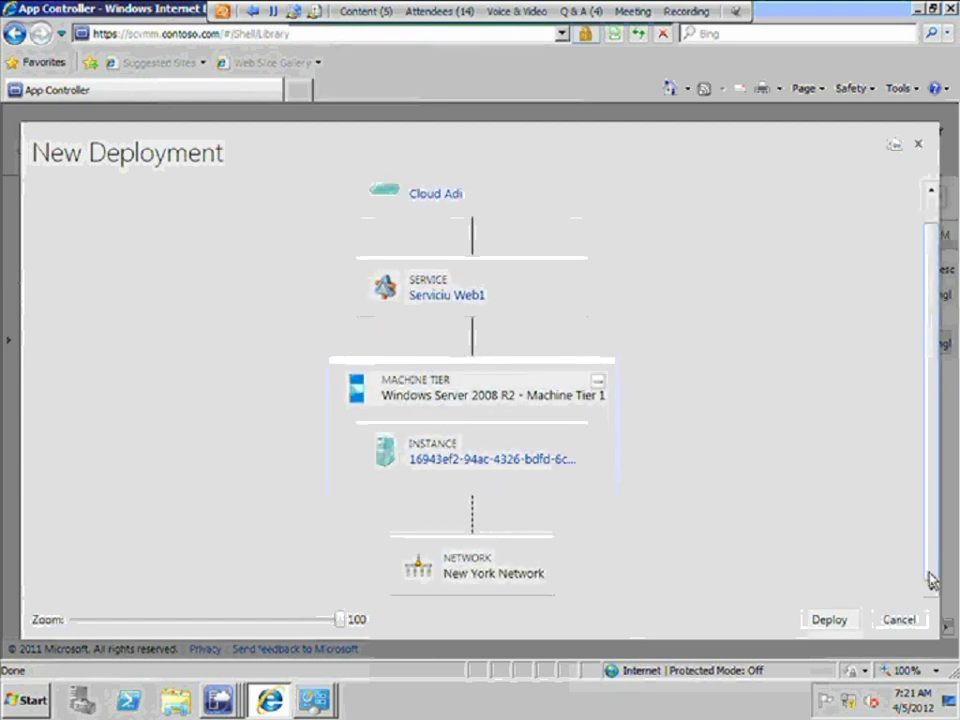
left_click(836, 620)
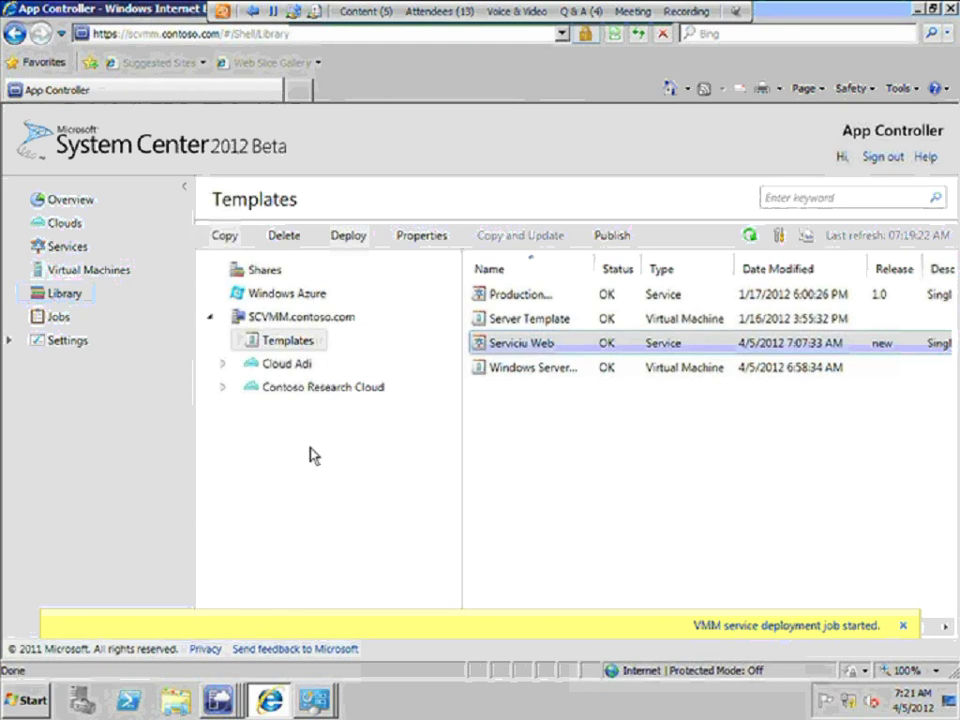
- Switch to Virtual Machine Manager, examine the recent jobs for the Serviciu Web1 deployment and close the Jobs window
mouse_move(219, 700)
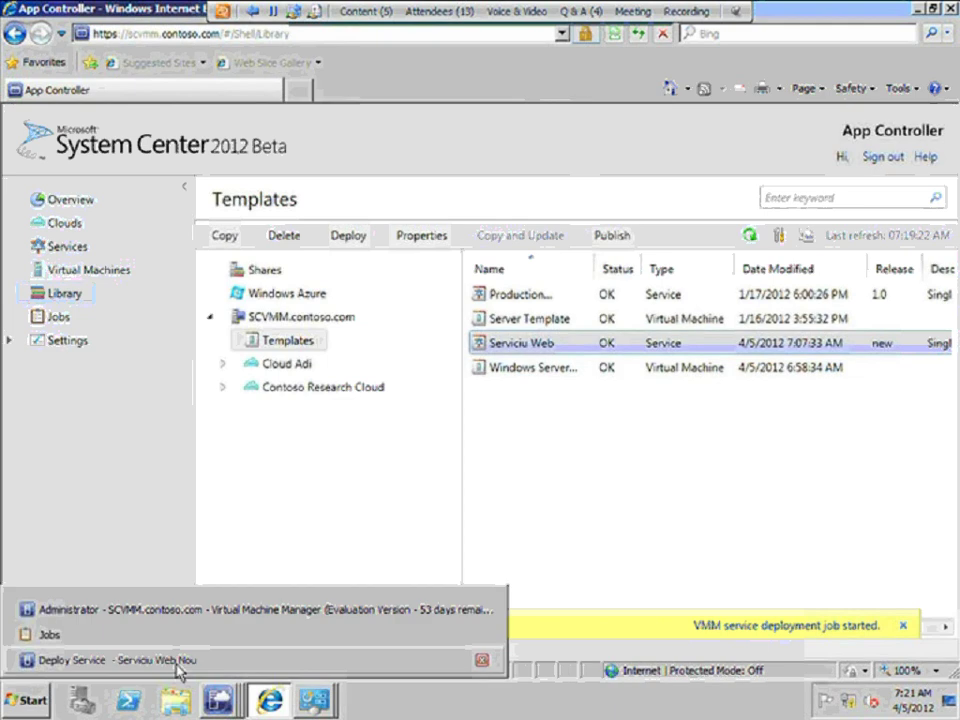
left_click(190, 620)
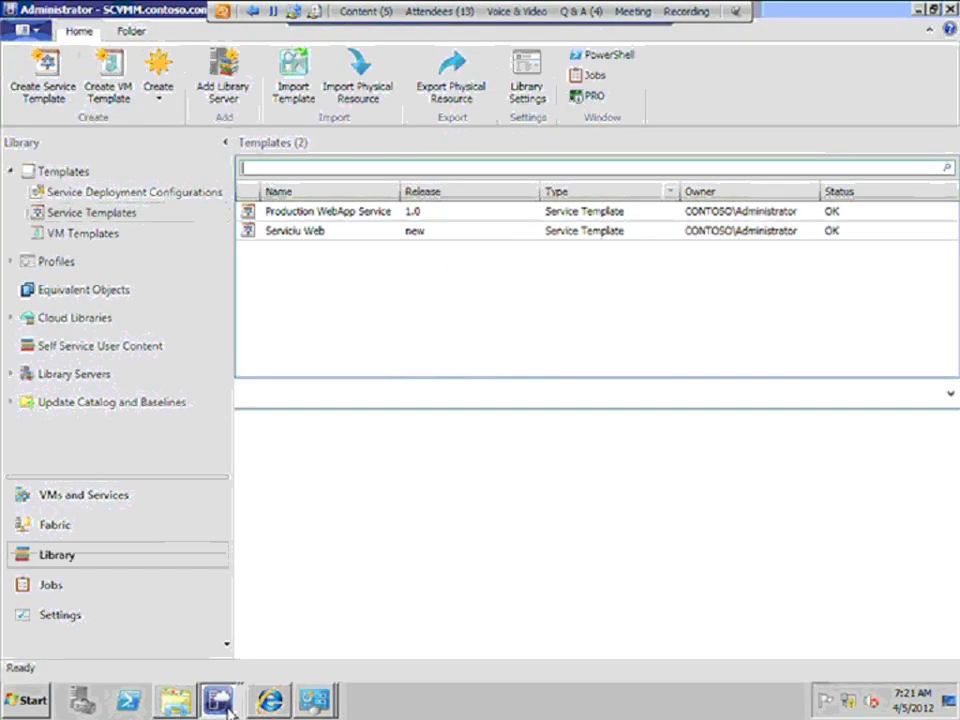
mouse_move(222, 703)
left_click(124, 637)
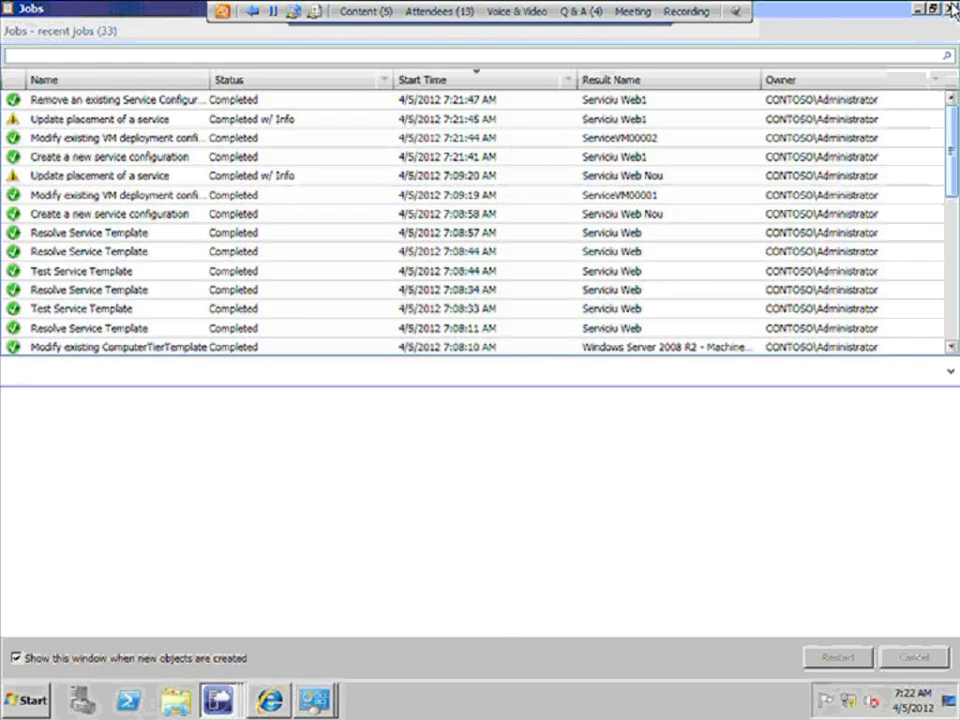
key("alt+F4")
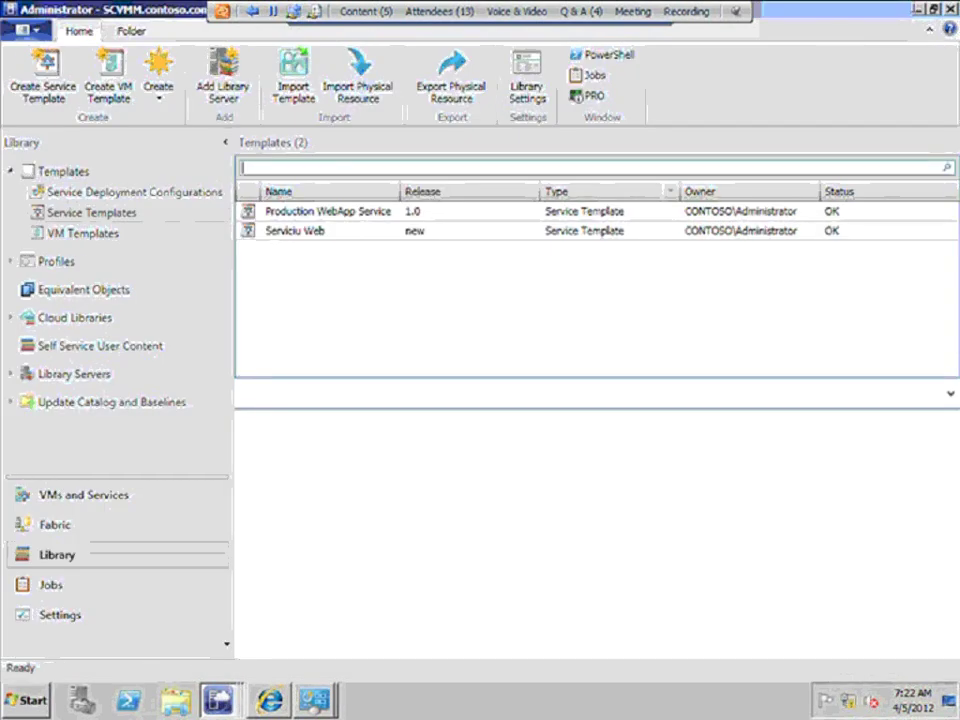
- Return to App Controller and read the details of the service deployment job from its notification
left_click(918, 8)
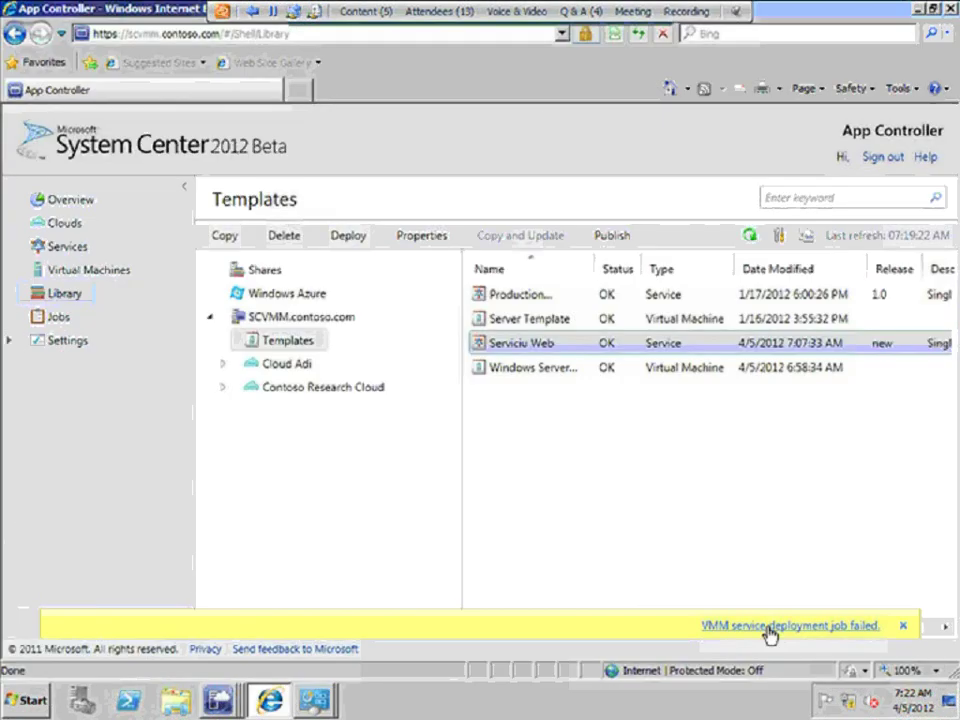
left_click(770, 626)
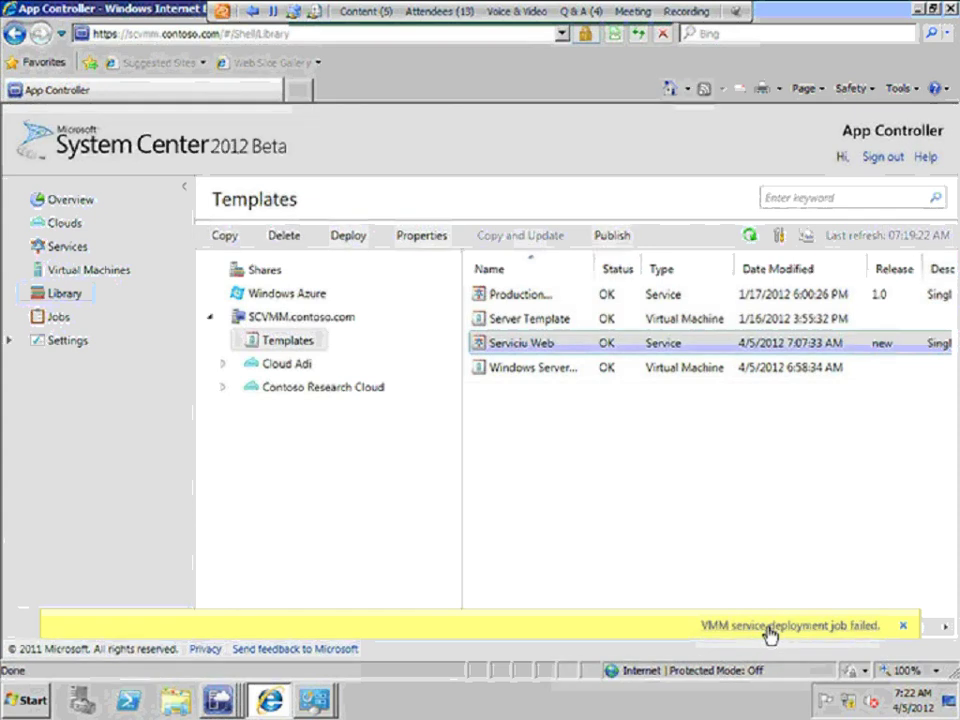
scroll(940, 600, "down", 1)
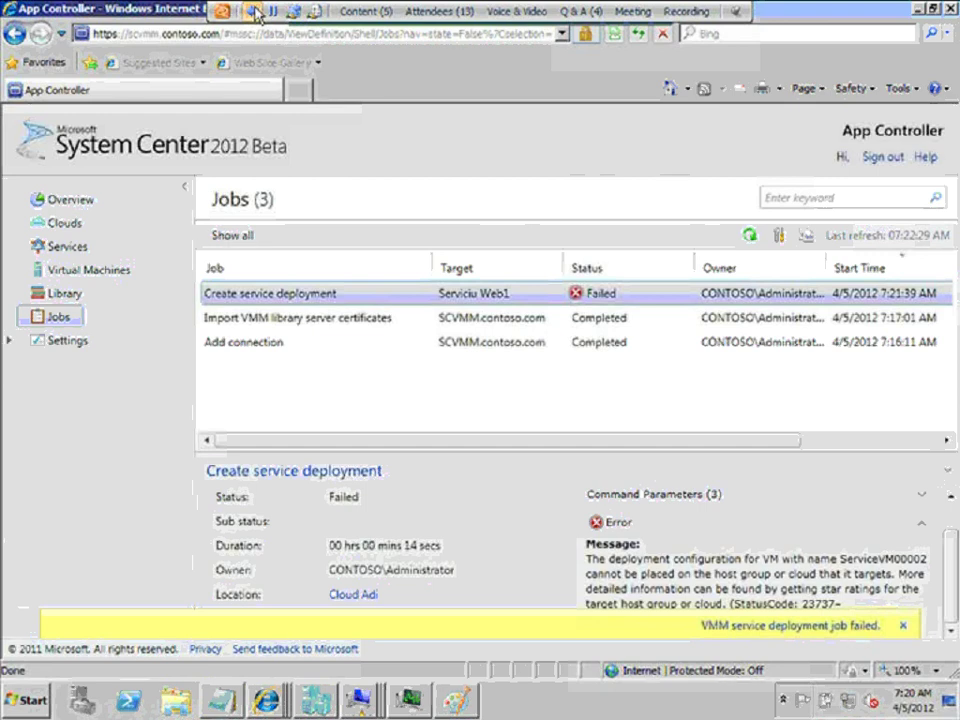
left_click(256, 14)
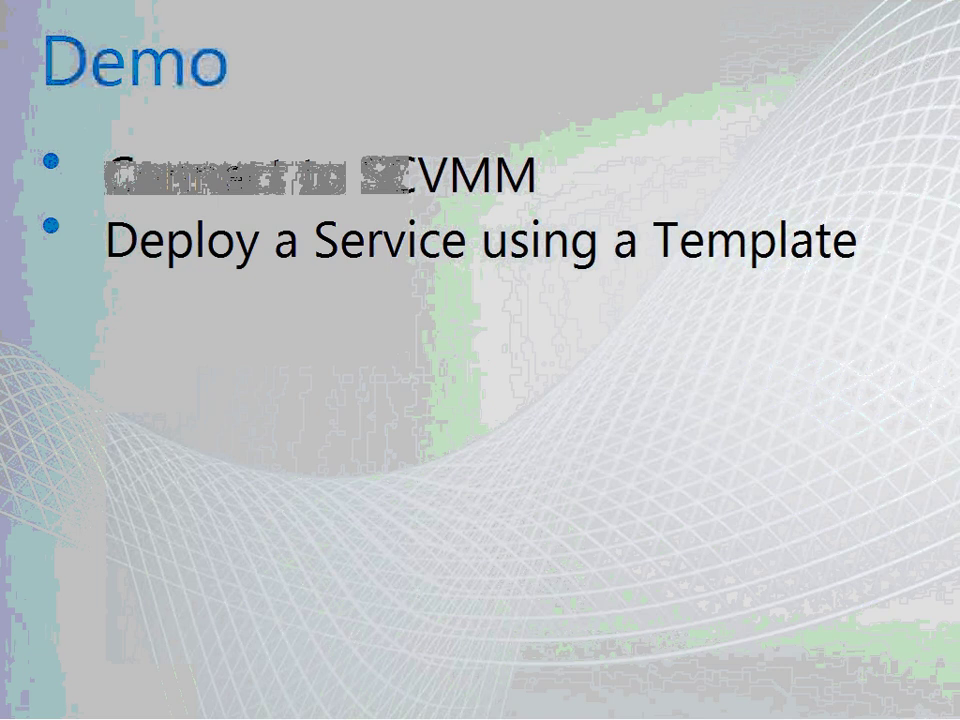
key("Right")
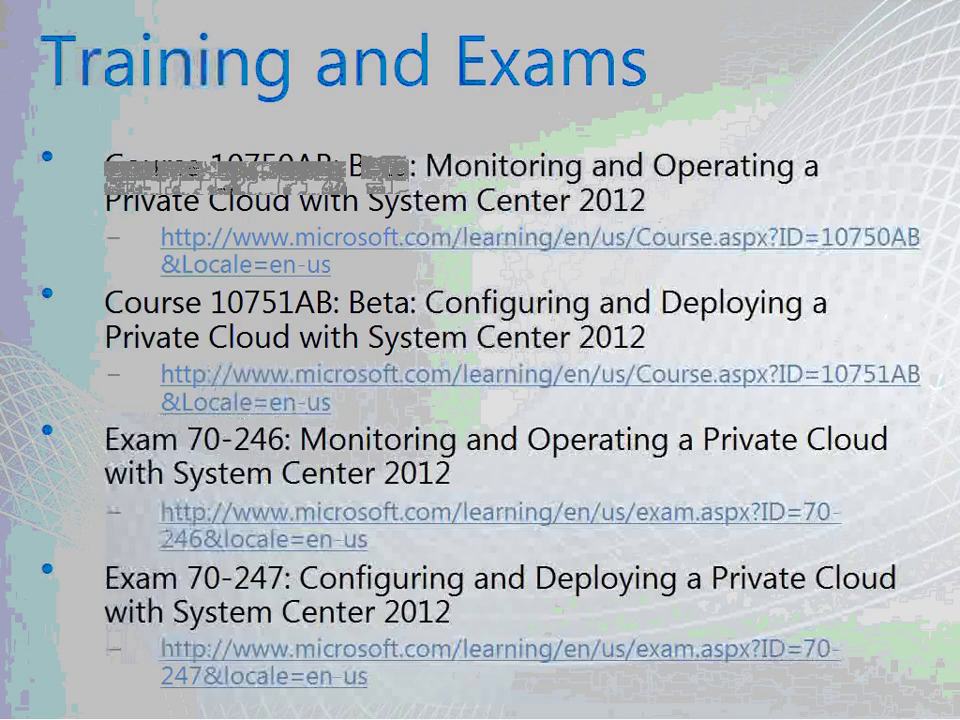